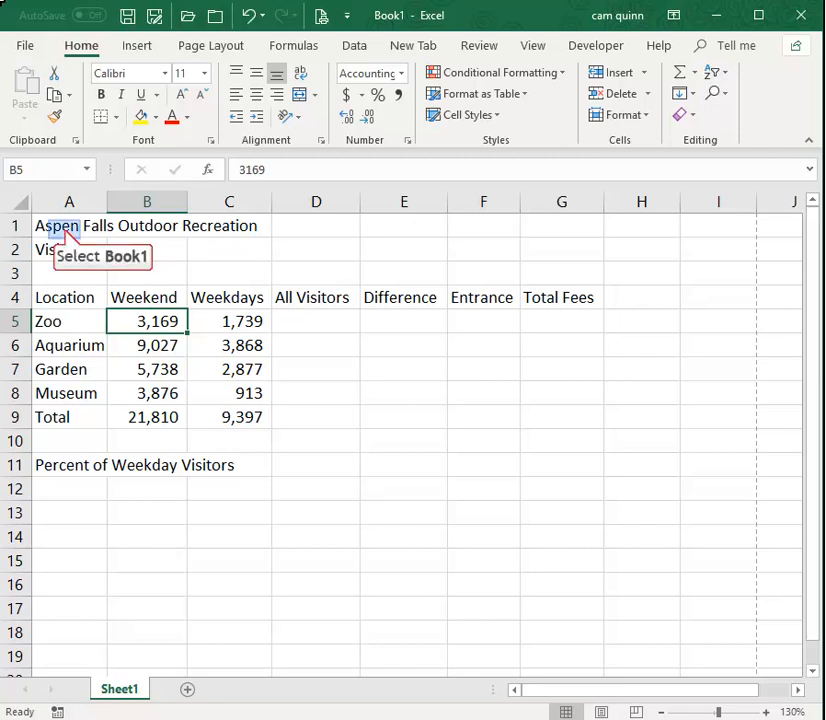
{"action": "left_click", "coordinate": [64, 229]}
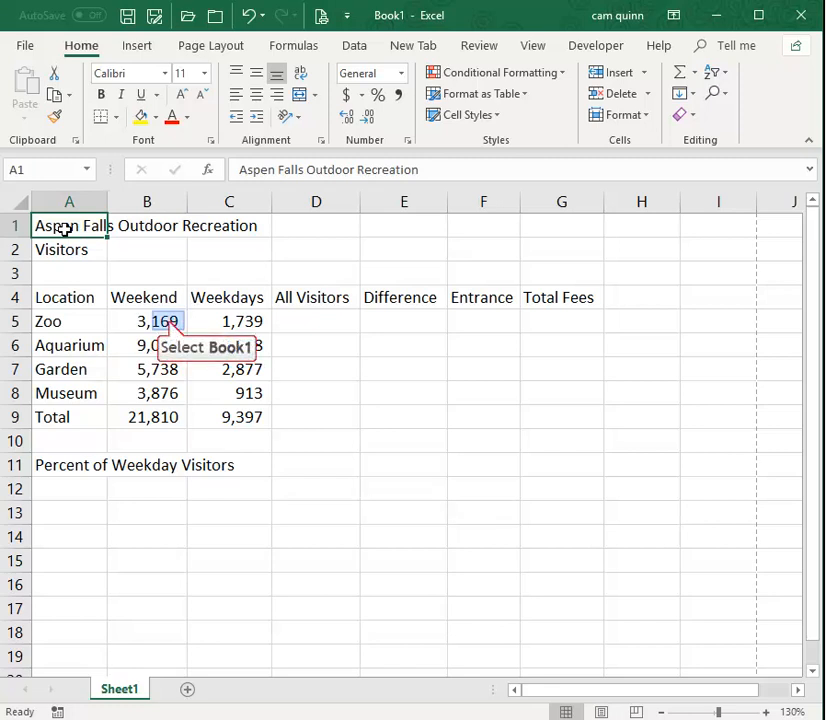
{"action": "left_click", "coordinate": [169, 321]}
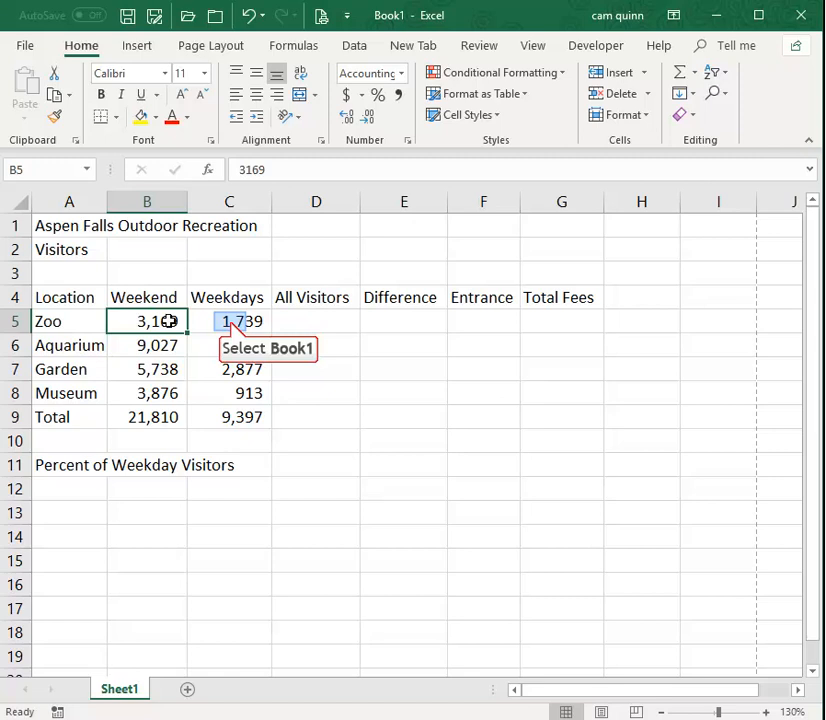
{"action": "left_click", "coordinate": [230, 321]}
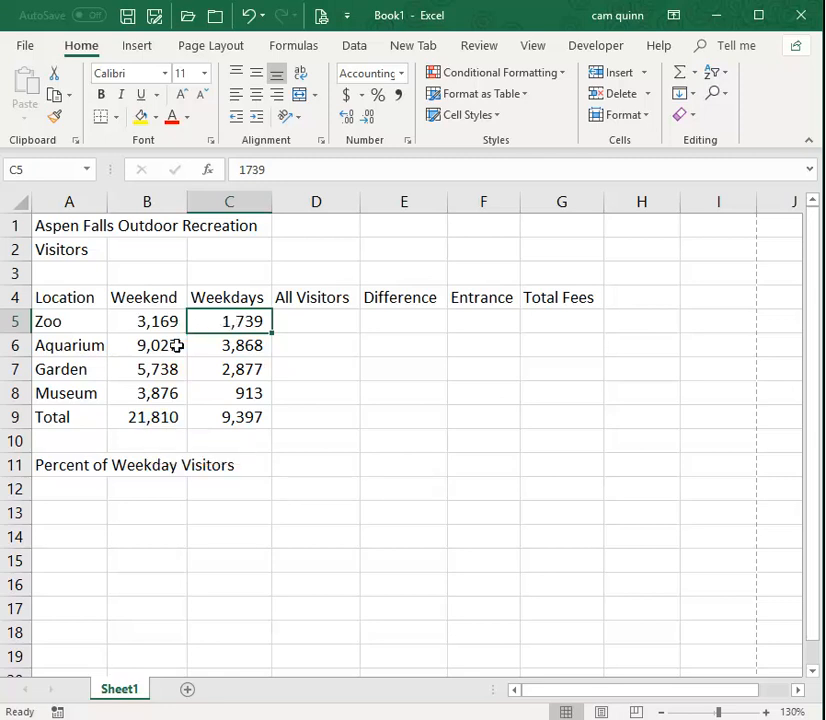
Clear the Weekend and Weekdays totals in cells B9 and C9.
{"action": "left_click", "coordinate": [157, 424]}
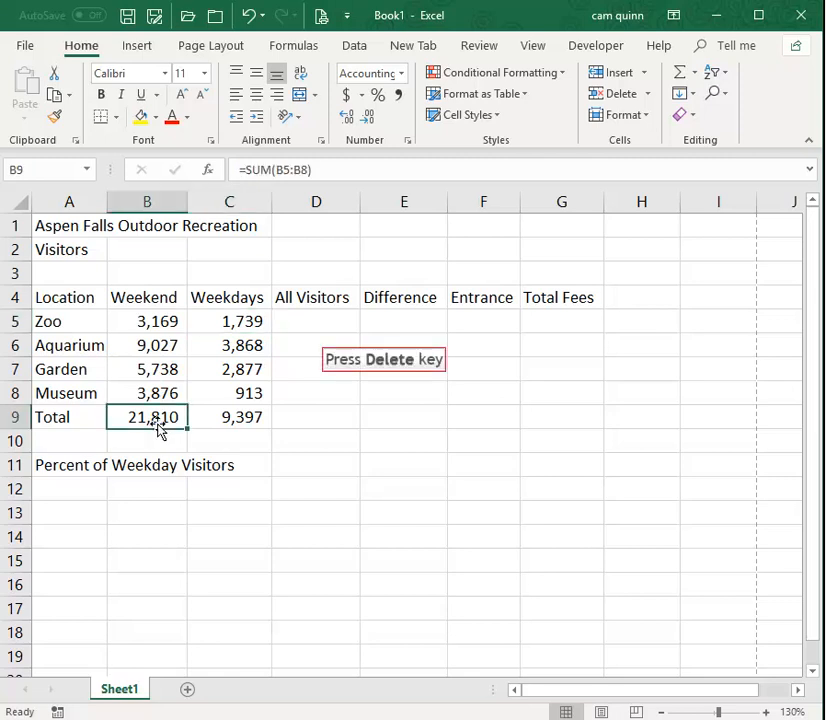
{"action": "key", "text": "Delete"}
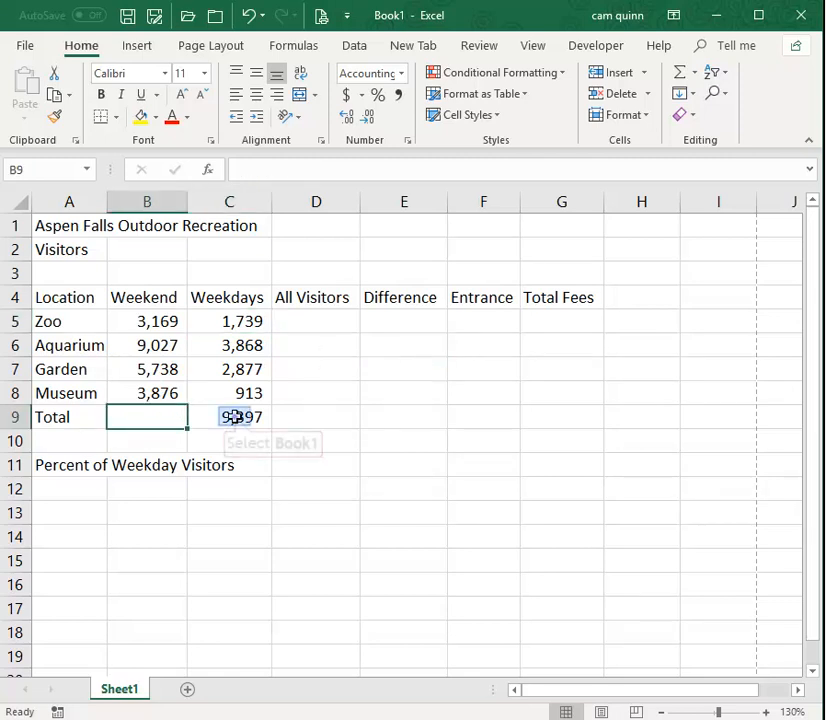
{"action": "left_click", "coordinate": [231, 417]}
{"action": "key", "text": "Delete"}
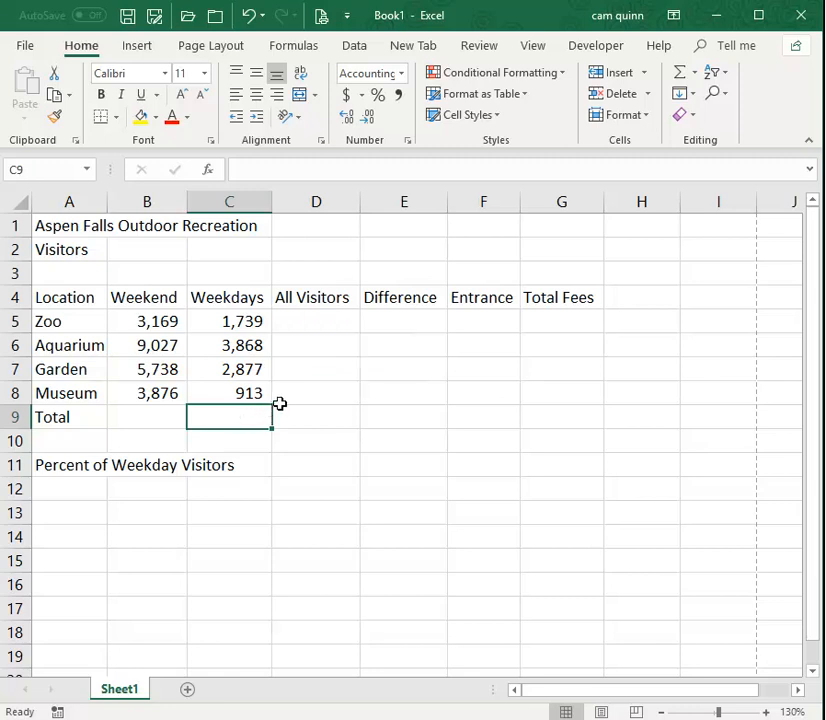
{"action": "left_click", "coordinate": [313, 321]}
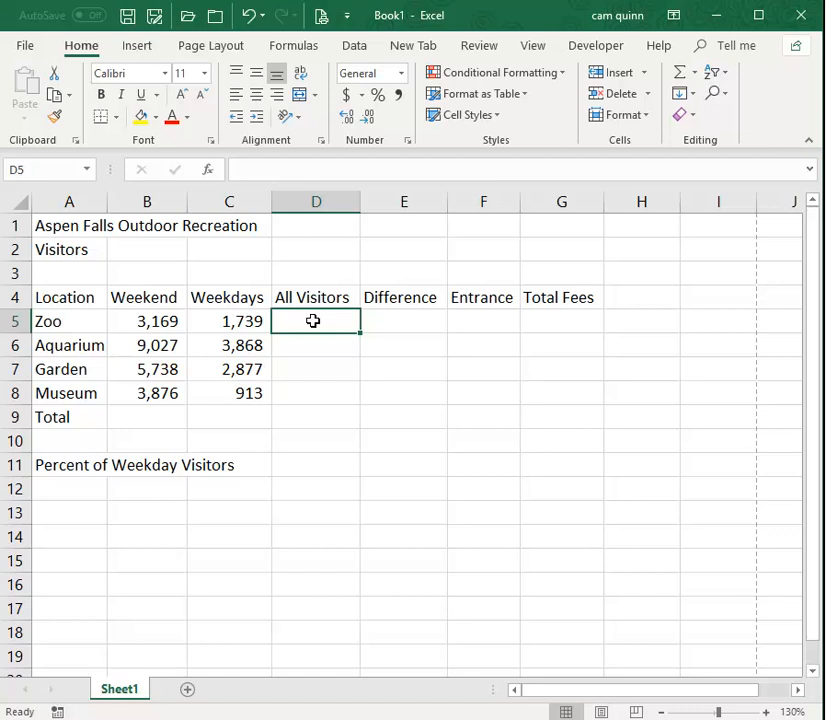
{"action": "left_click", "coordinate": [155, 319]}
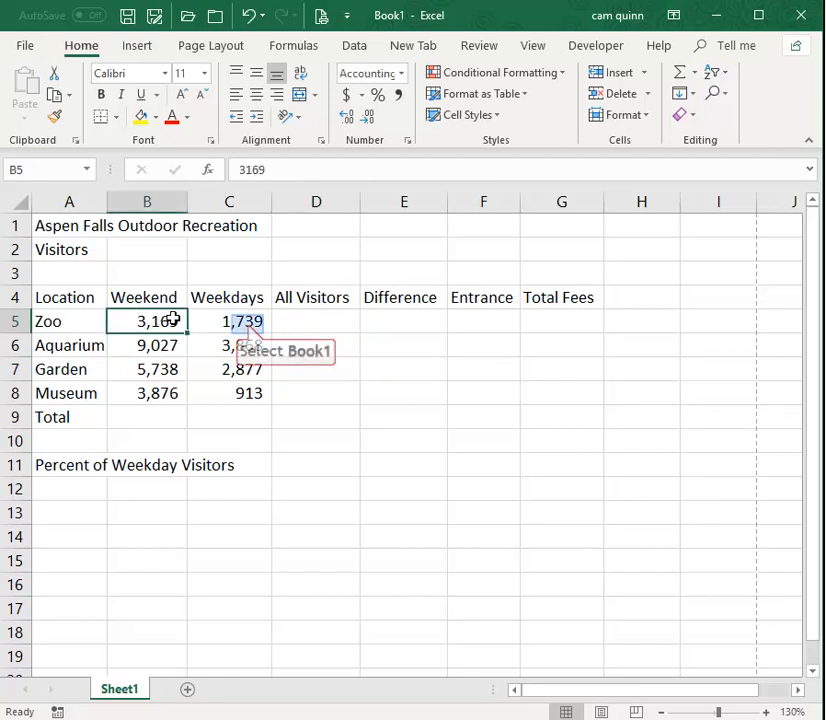
{"action": "left_click", "coordinate": [247, 324]}
{"action": "left_click", "coordinate": [305, 328]}
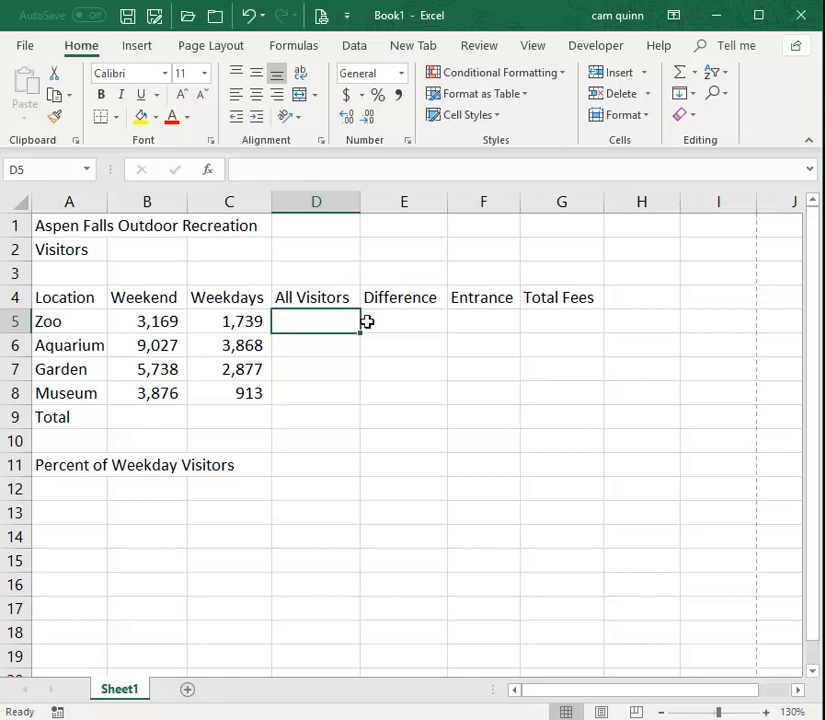
{"action": "type", "text": "="}
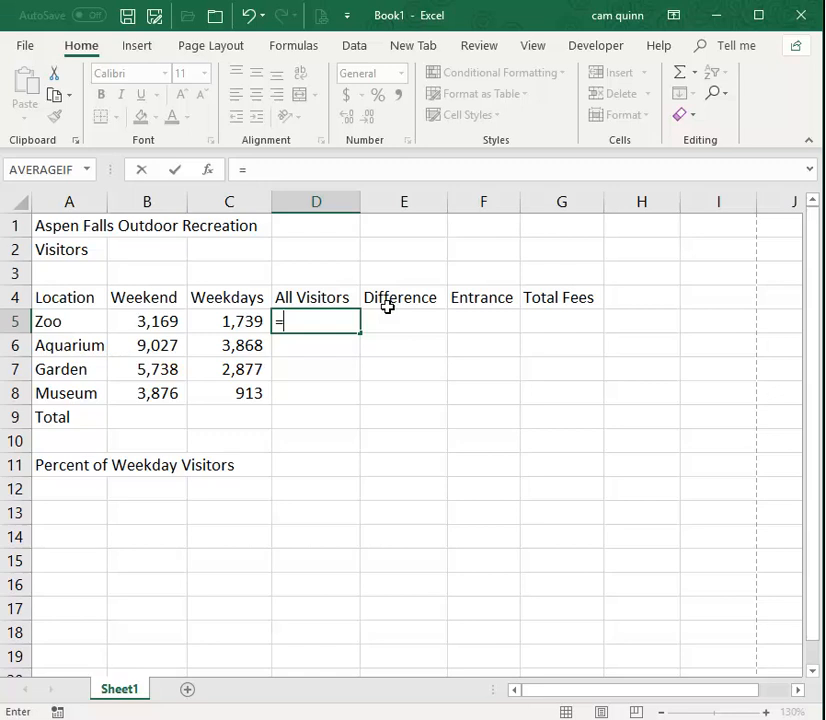
{"action": "type", "text": "b5"}
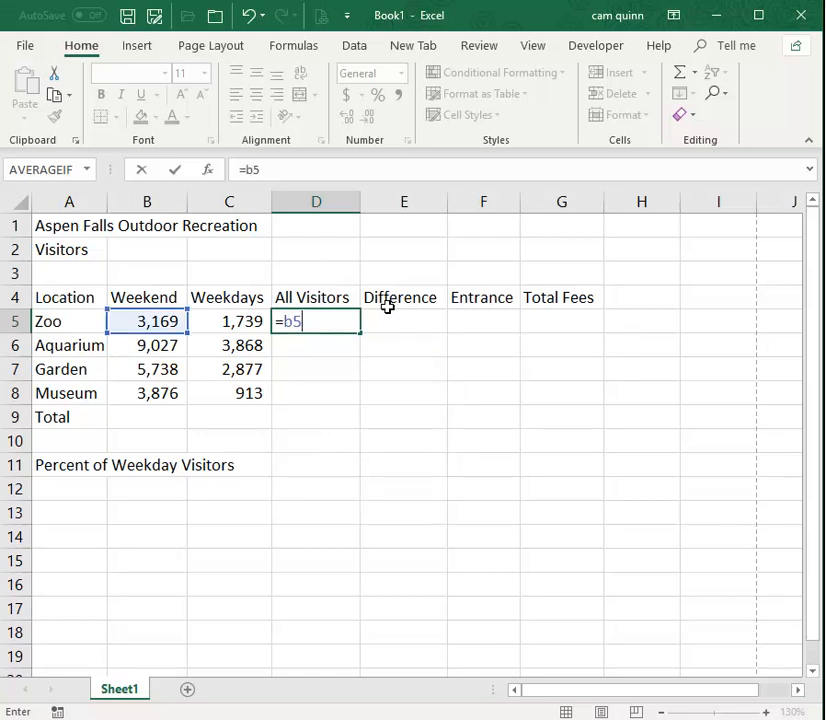
{"action": "type", "text": "+c5"}
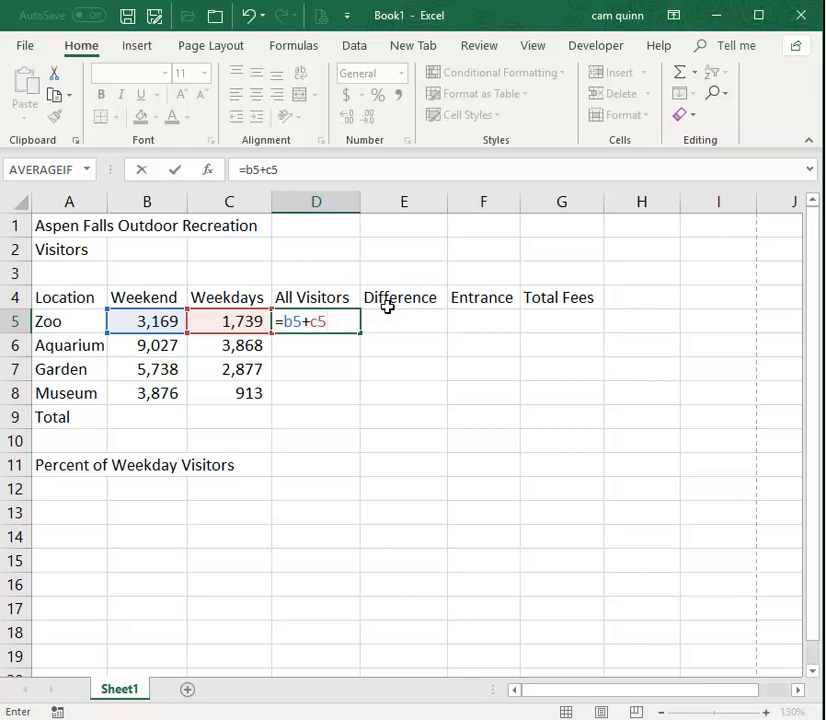
{"action": "key", "text": "Escape"}
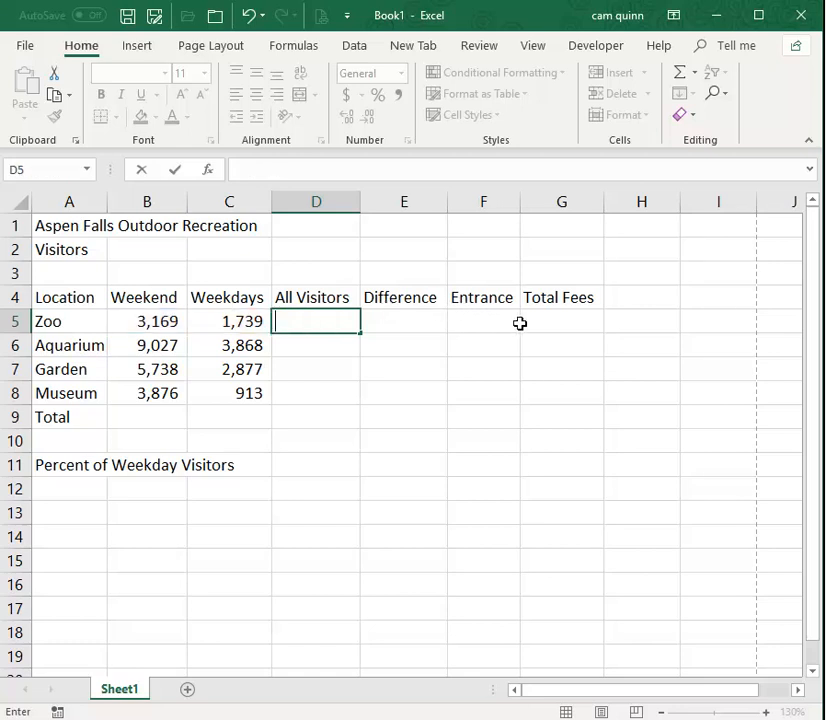
Enter the formula =B5+C5 in cell D5 to add the Zoo's weekend and weekday visitors.
{"action": "type", "text": "="}
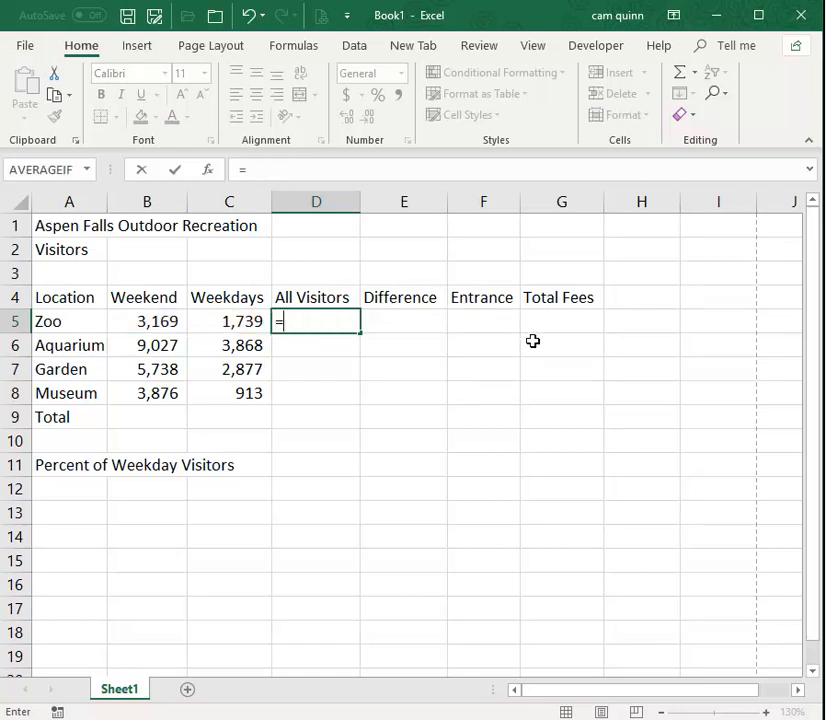
{"action": "left_click", "coordinate": [148, 324]}
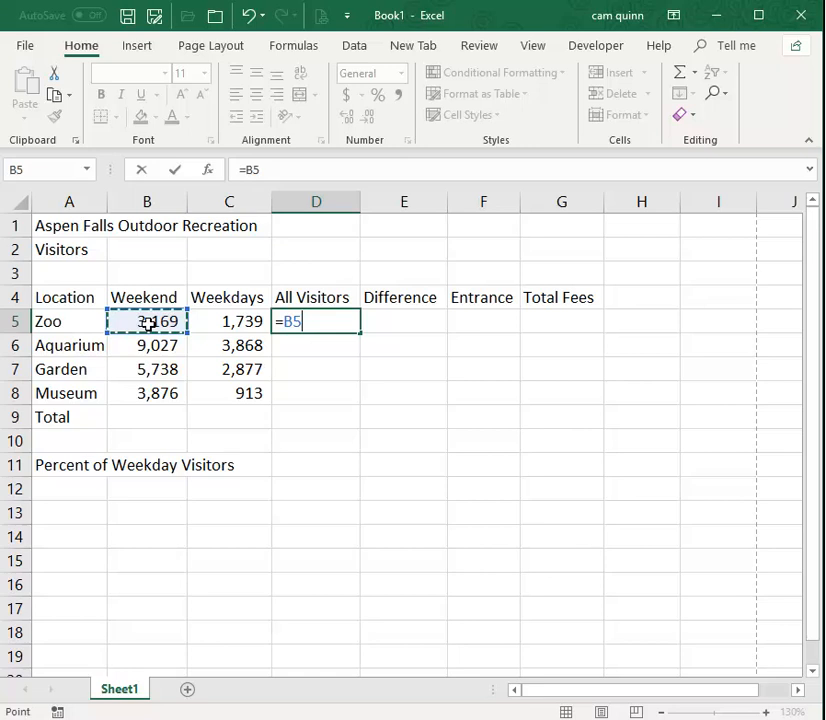
{"action": "left_click", "coordinate": [146, 396]}
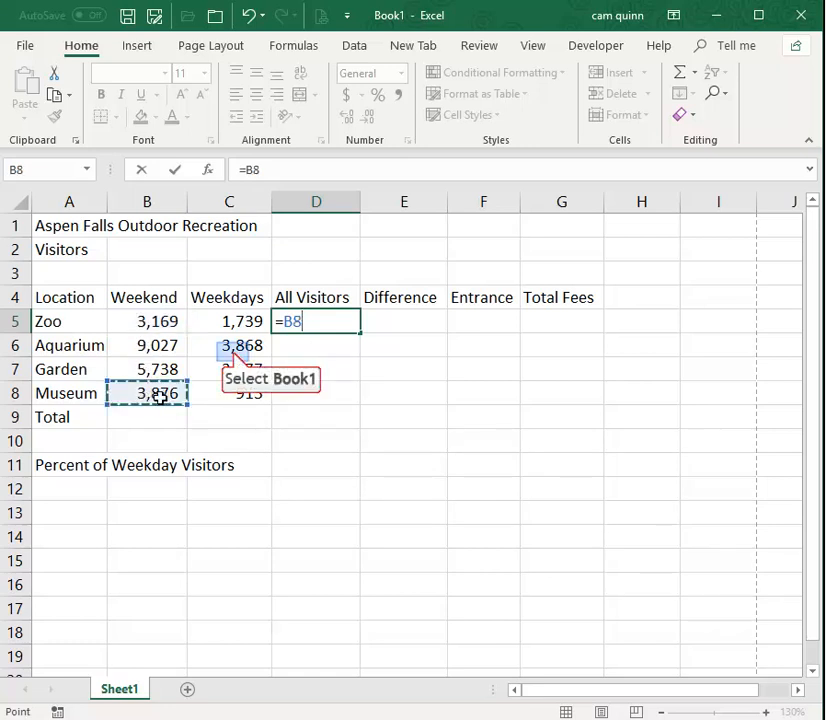
{"action": "left_click", "coordinate": [233, 349]}
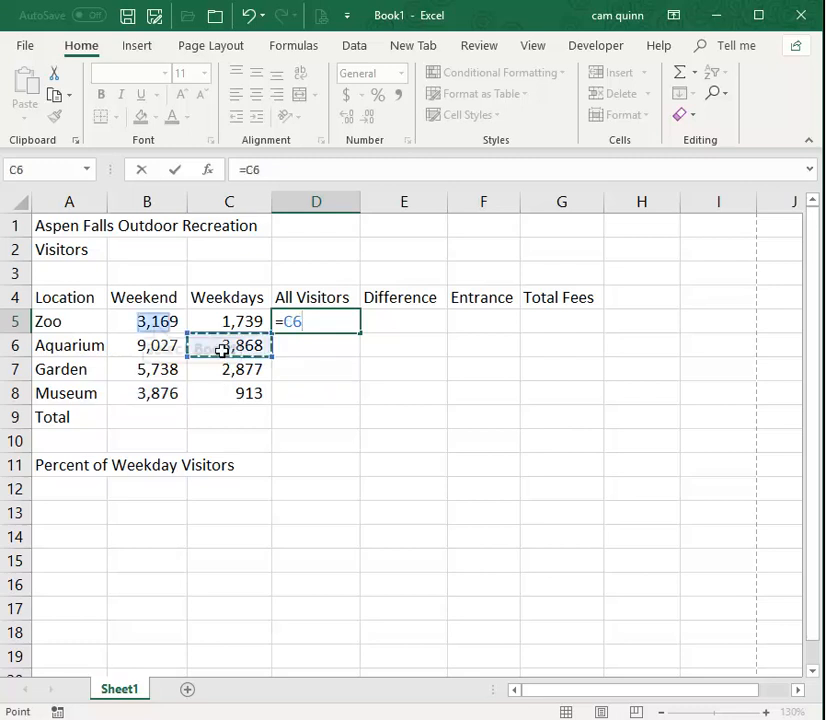
{"action": "left_click", "coordinate": [153, 324]}
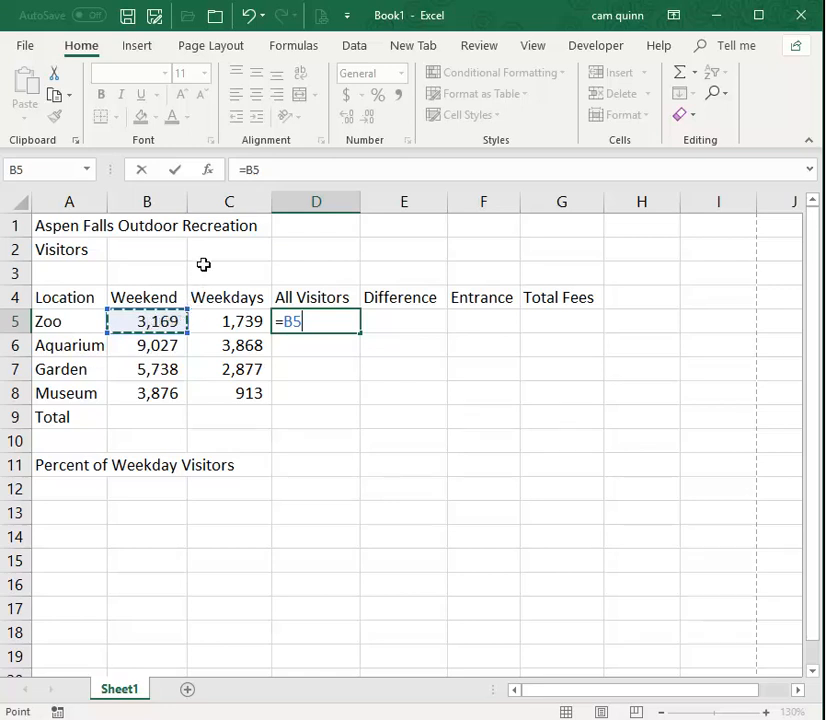
{"action": "type", "text": "+"}
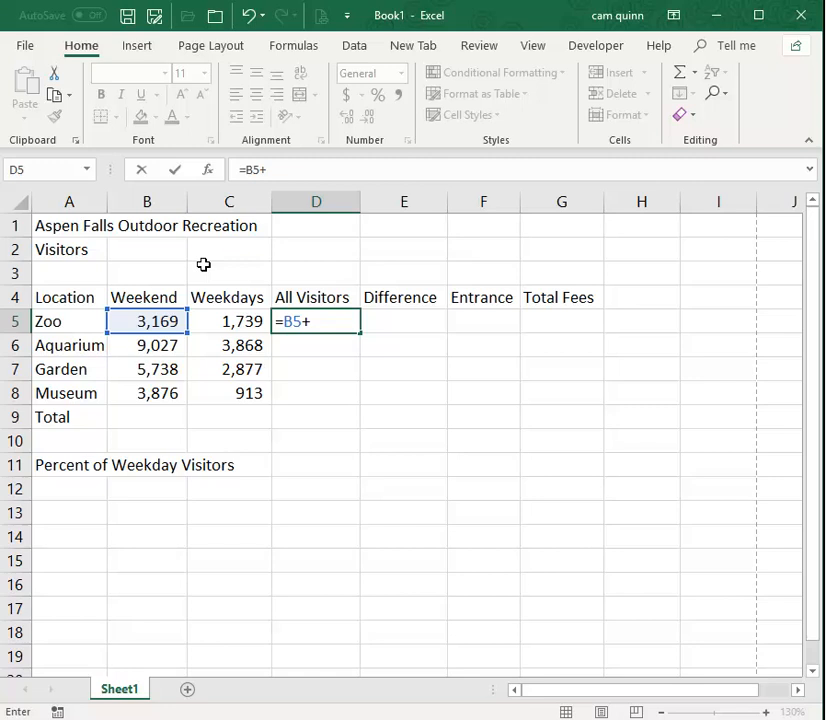
{"action": "left_click", "coordinate": [238, 321]}
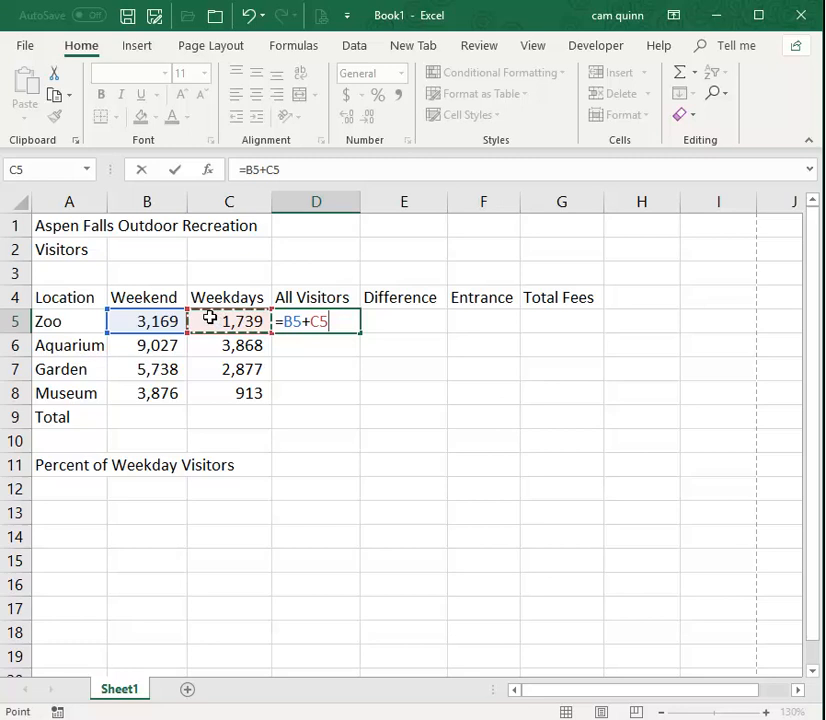
{"action": "key", "text": "Return"}
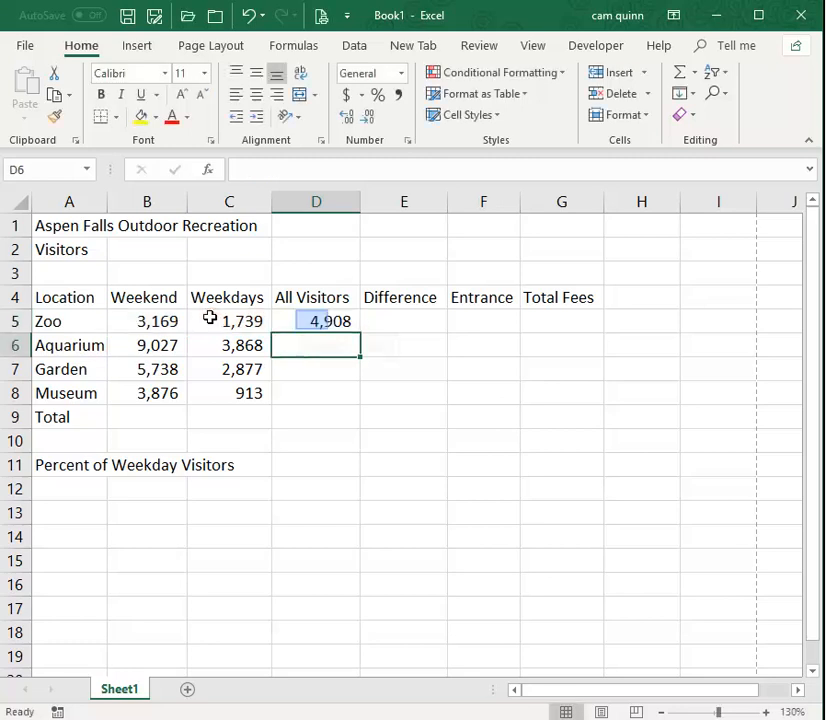
Review the formula behind the Zoo's All Visitors value in D5 and leave editing.
{"action": "left_click", "coordinate": [314, 320]}
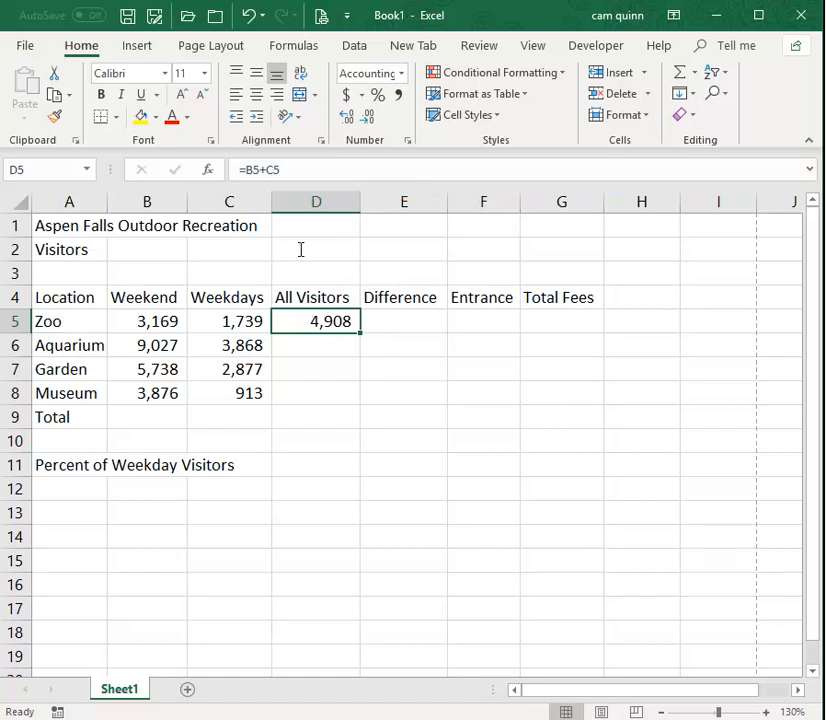
{"action": "left_click", "coordinate": [298, 167]}
{"action": "left_click_drag", "start_coordinate": [298, 167], "coordinate": [220, 174]}
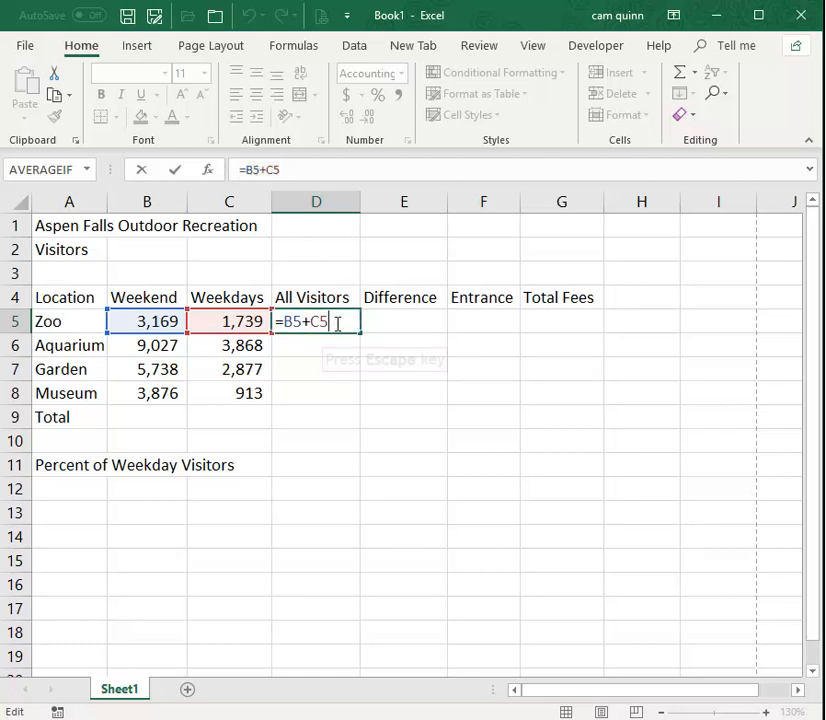
{"action": "key", "text": "Escape"}
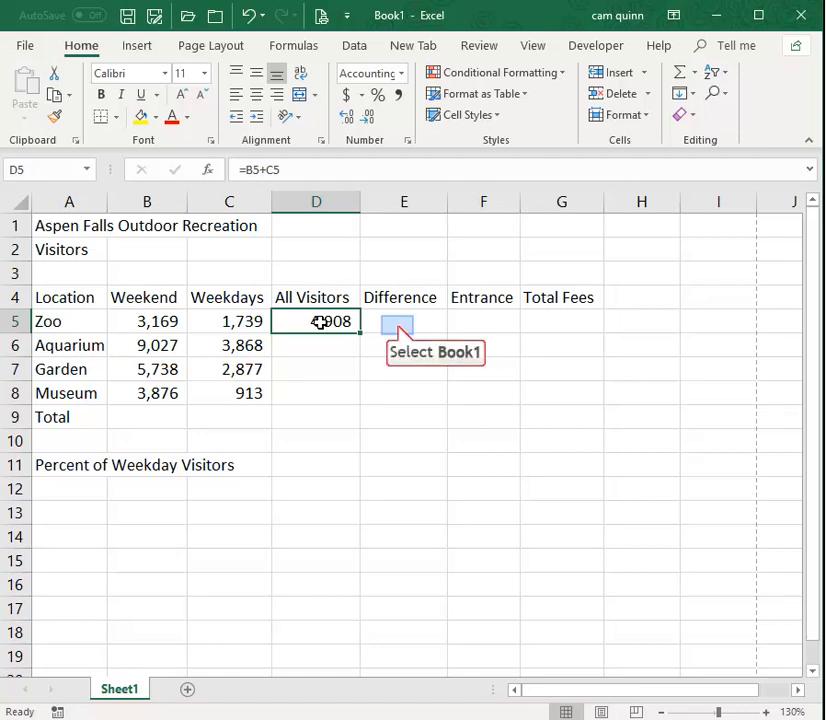
Enter the formula =B5-C5 in cell E5 to subtract the Zoo's weekday visitors from its weekend visitors.
{"action": "left_click", "coordinate": [397, 325]}
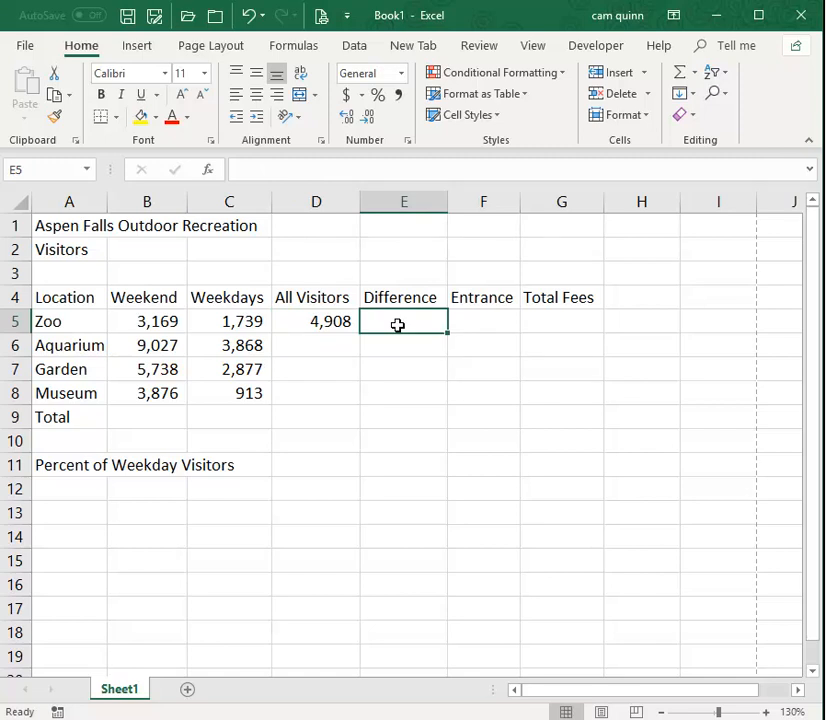
{"action": "type", "text": "="}
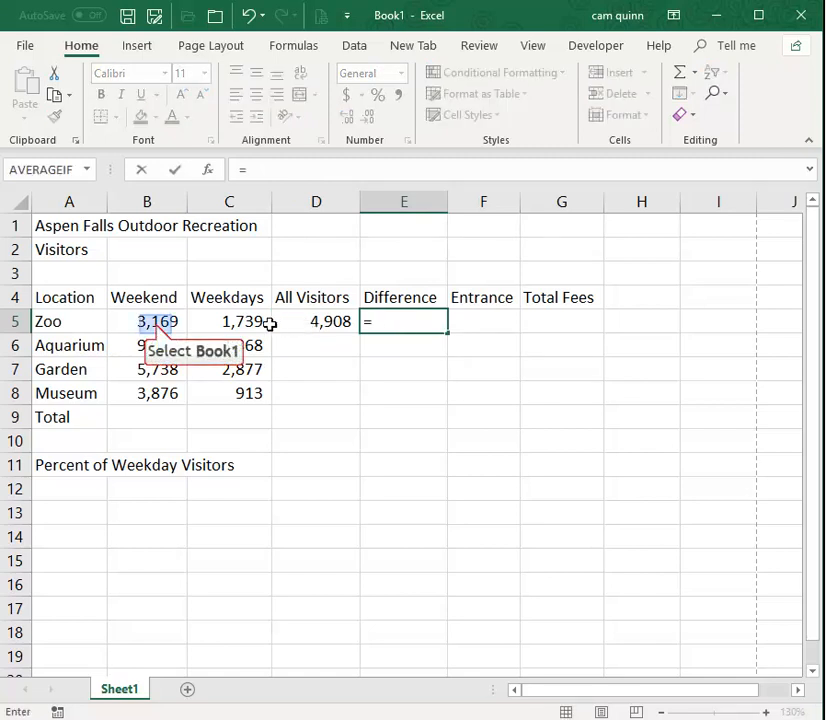
{"action": "left_click", "coordinate": [160, 321]}
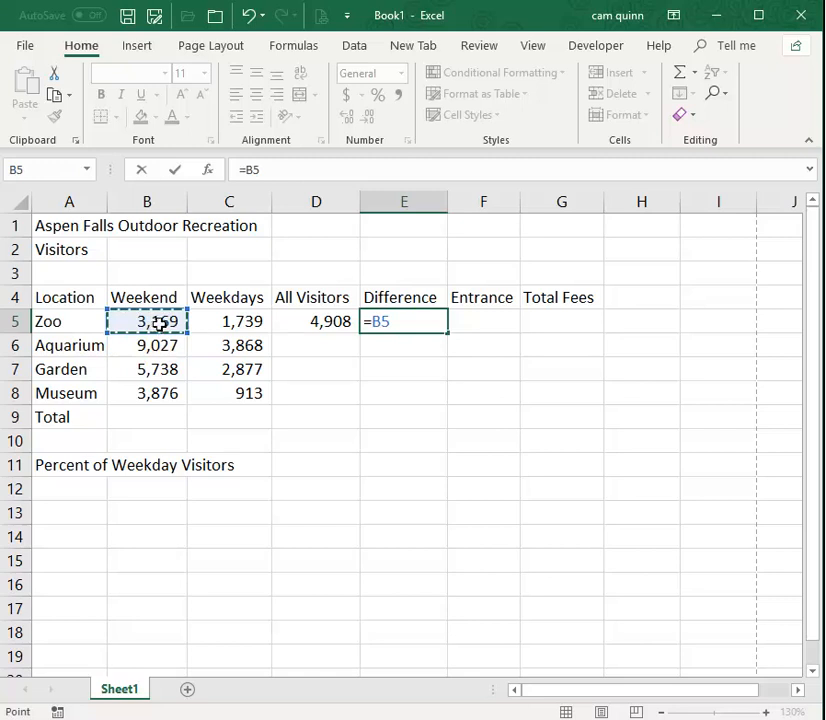
{"action": "type", "text": "-"}
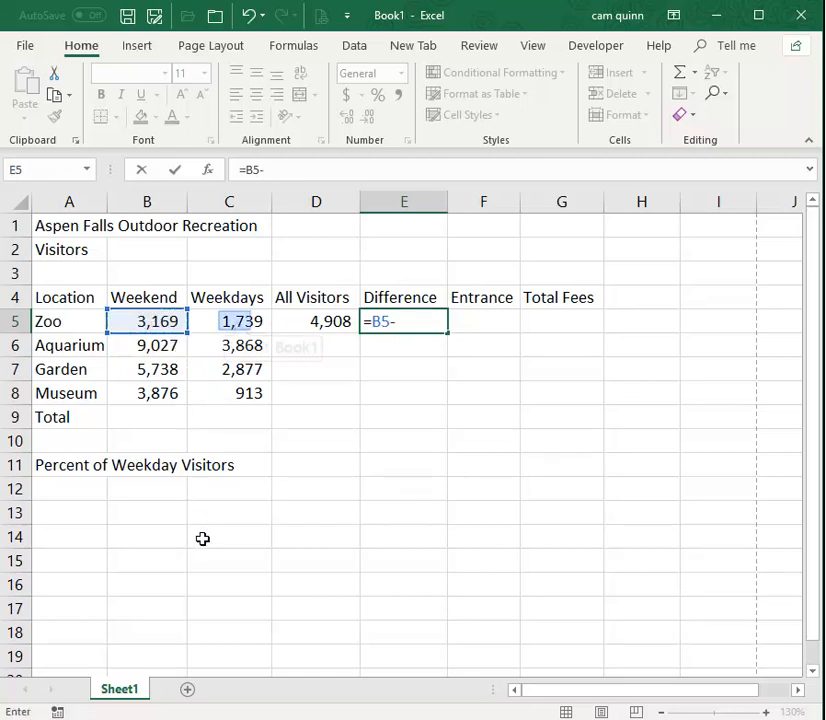
{"action": "left_click", "coordinate": [234, 320]}
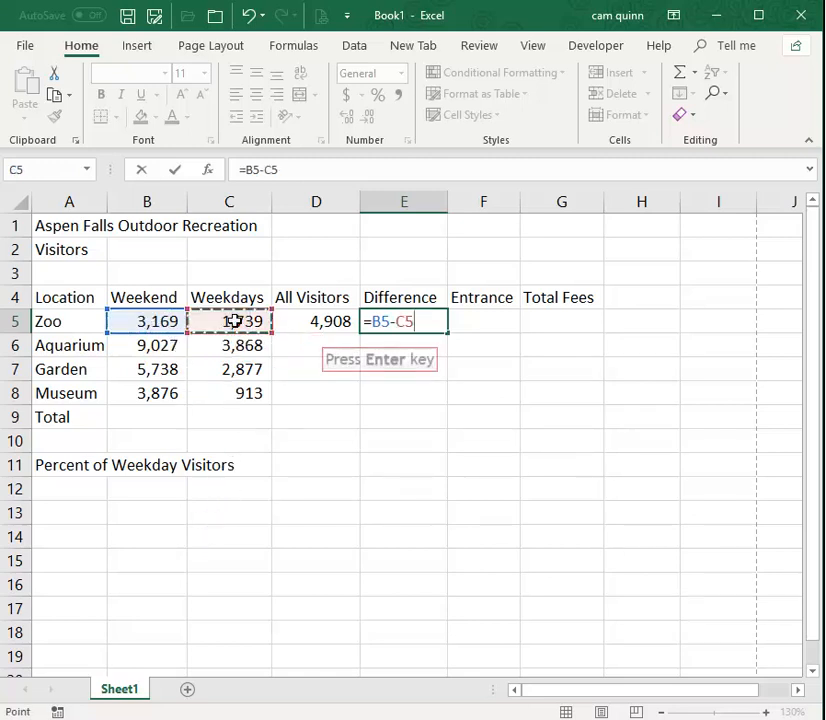
{"action": "key", "text": "Return"}
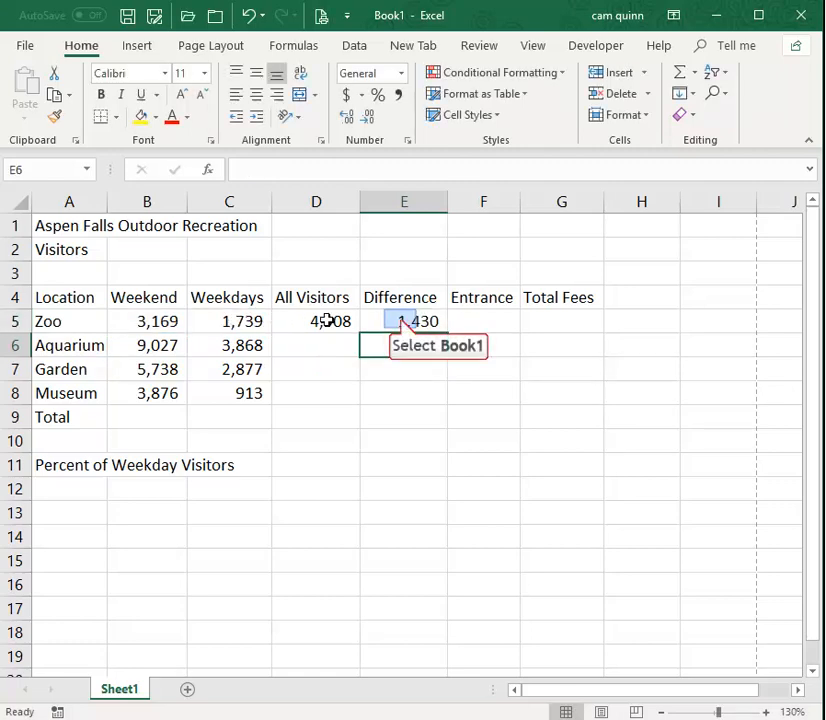
{"action": "left_click", "coordinate": [400, 320]}
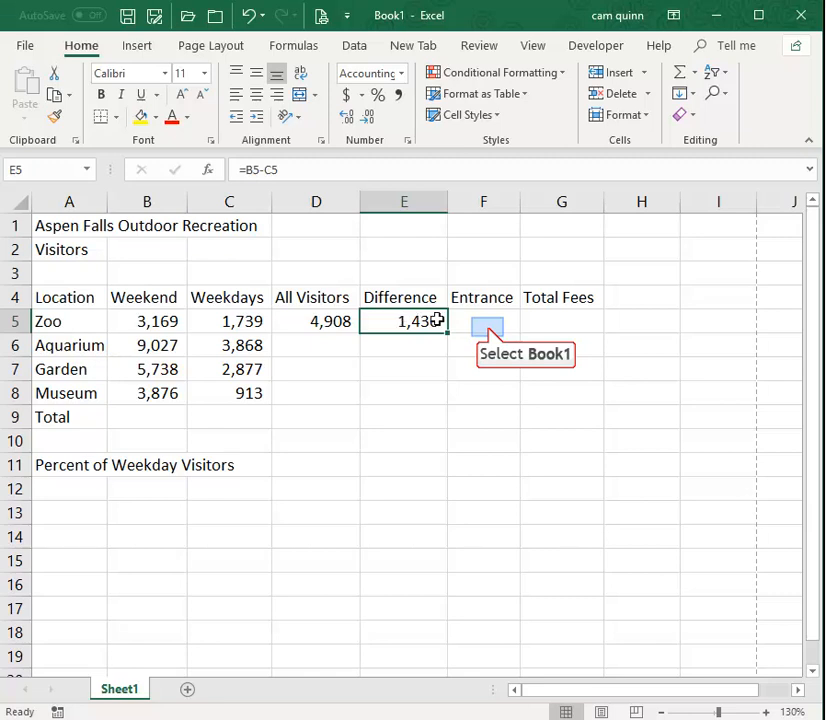
Enter the entrance fees 10, 12, 5 and 15 for Zoo, Aquarium, Garden and Museum in cells F5 to F8.
{"action": "left_click", "coordinate": [488, 327]}
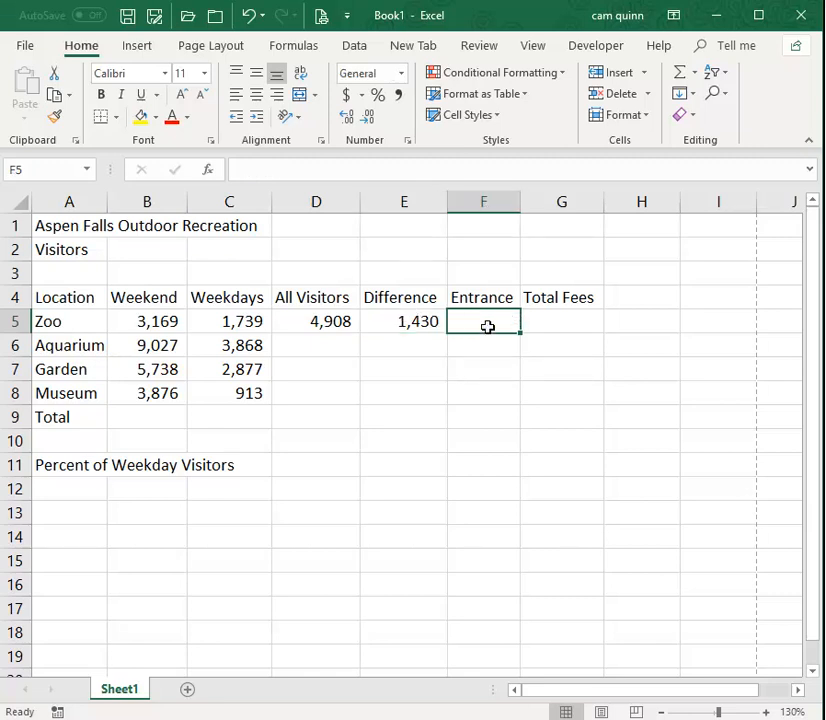
{"action": "type", "text": "10"}
{"action": "key", "text": "Return"}
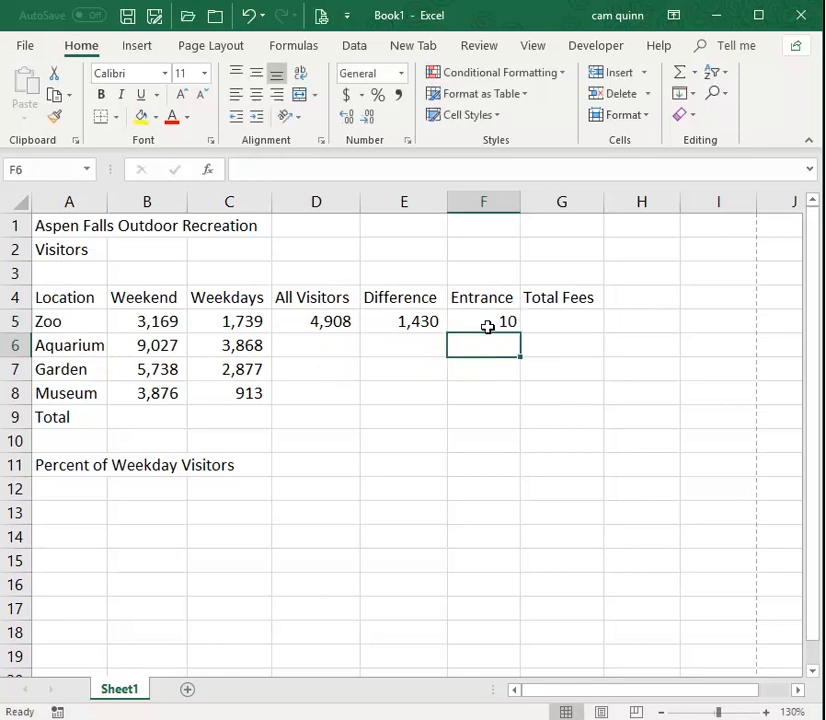
{"action": "type", "text": "12"}
{"action": "key", "text": "ctrl+Return"}
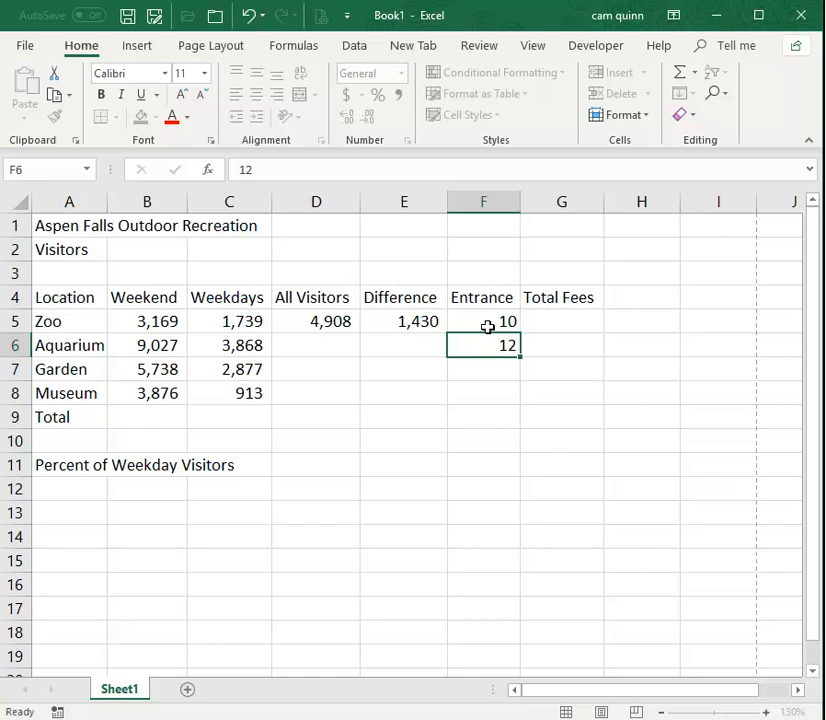
{"action": "key", "text": "Return"}
{"action": "type", "text": "5"}
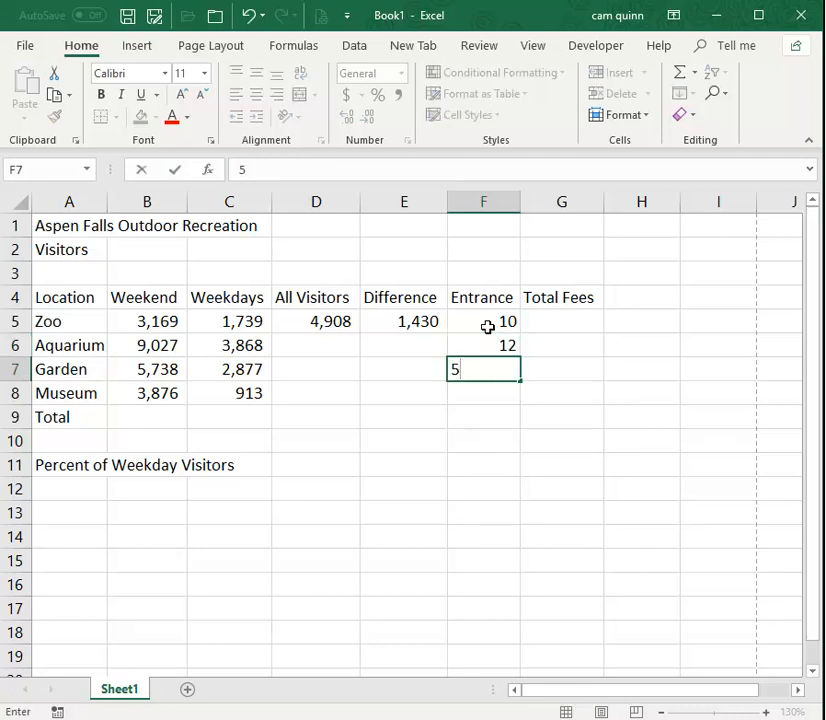
{"action": "key", "text": "Return"}
{"action": "type", "text": "15"}
{"action": "key", "text": "Return"}
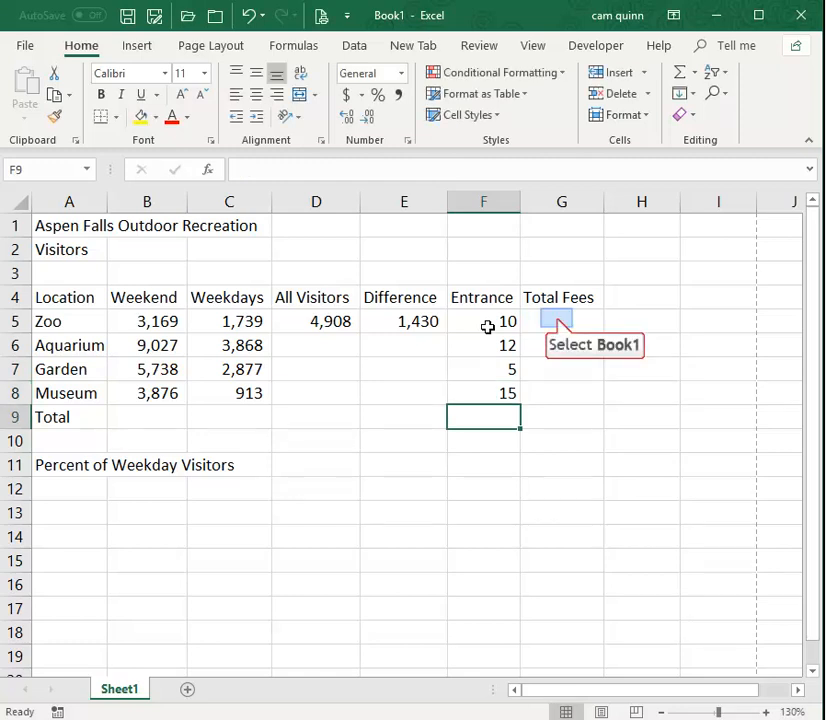
Enter the formula =D5*F5 in cell G5 to multiply the Zoo's all visitors by its entrance fee.
{"action": "left_click", "coordinate": [557, 318]}
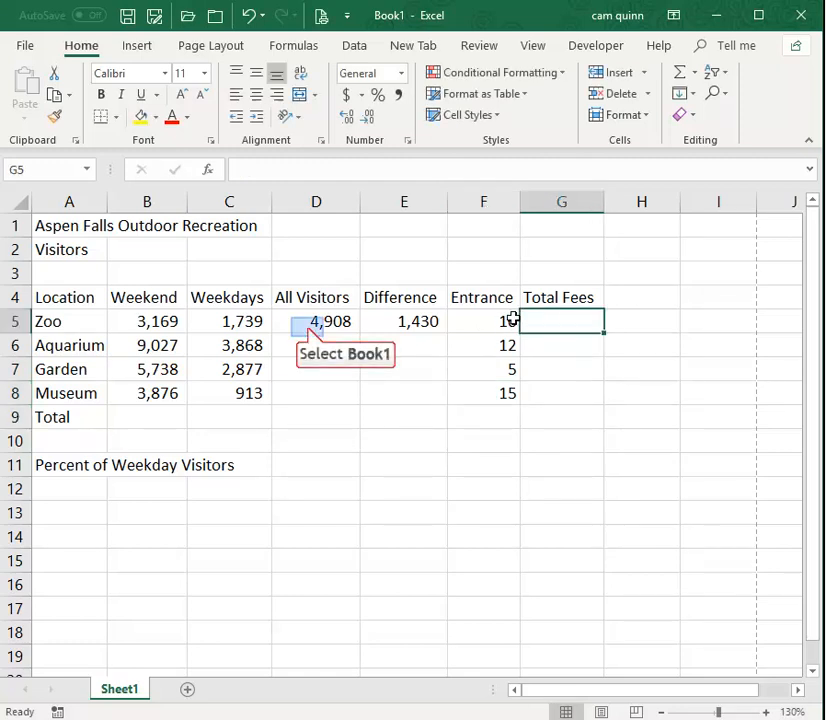
{"action": "left_click", "coordinate": [308, 326]}
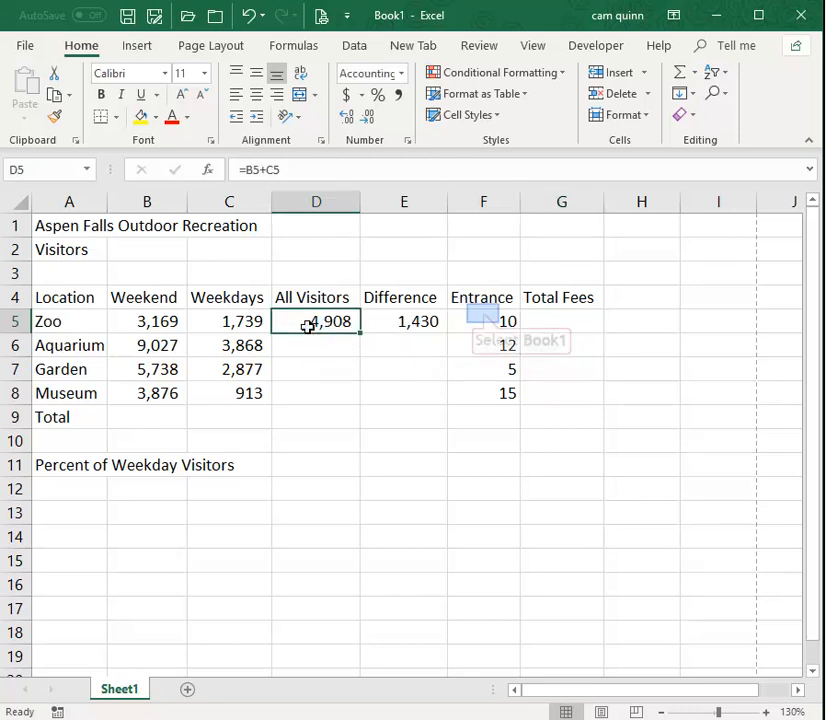
{"action": "left_click", "coordinate": [481, 318]}
{"action": "left_click", "coordinate": [572, 322]}
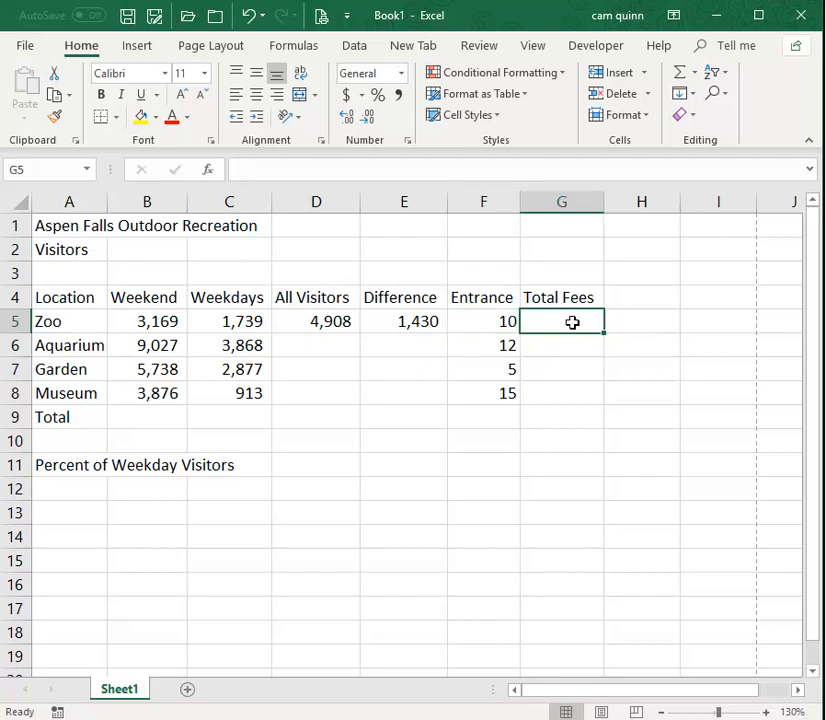
{"action": "type", "text": "="}
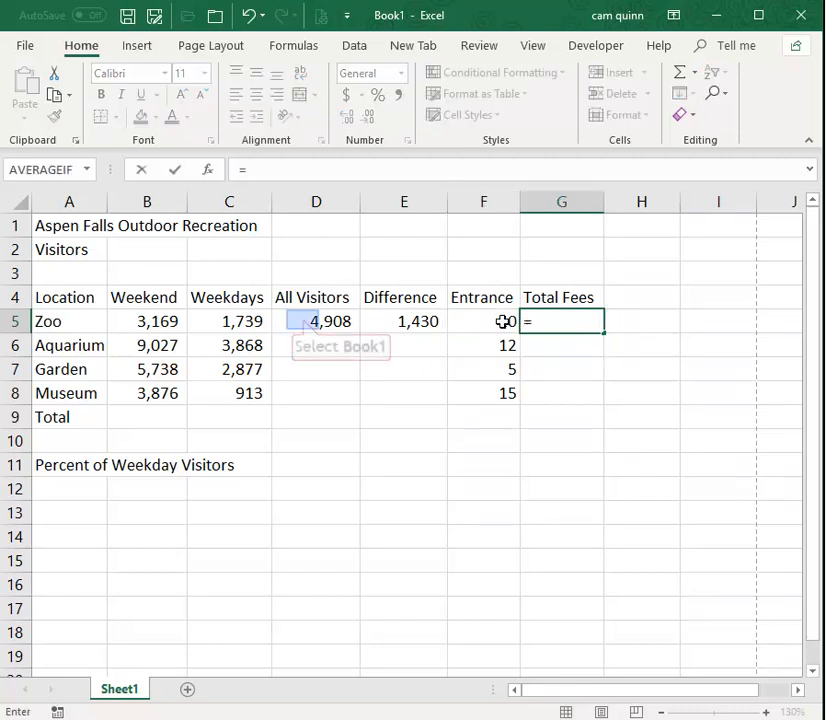
{"action": "left_click", "coordinate": [303, 320]}
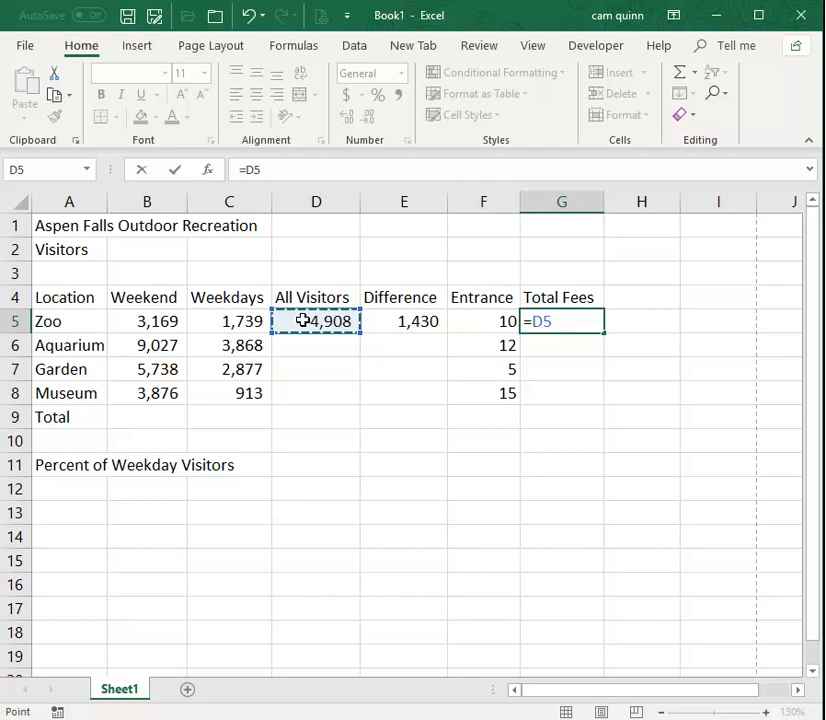
{"action": "type", "text": "*"}
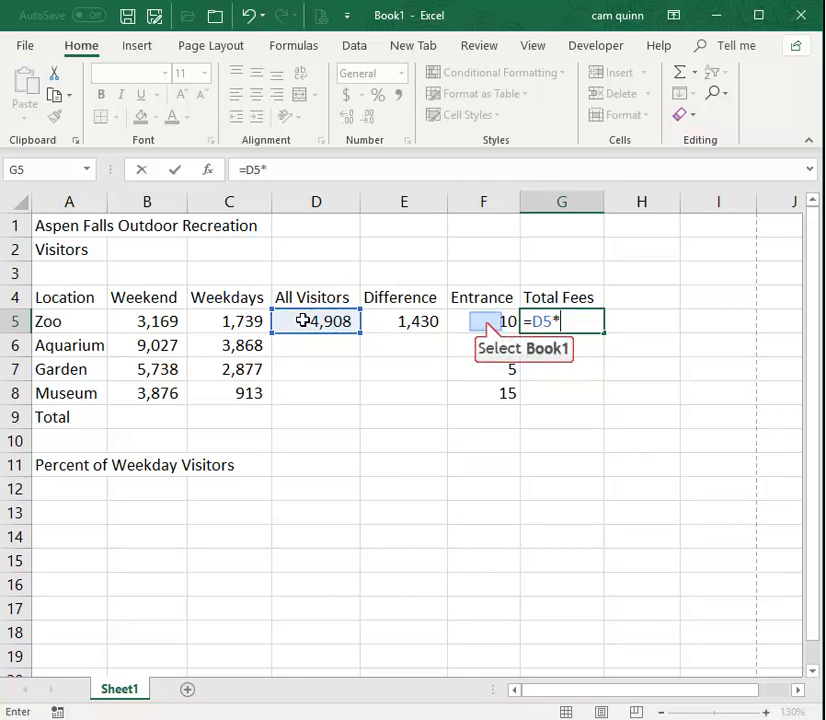
{"action": "left_click", "coordinate": [485, 321]}
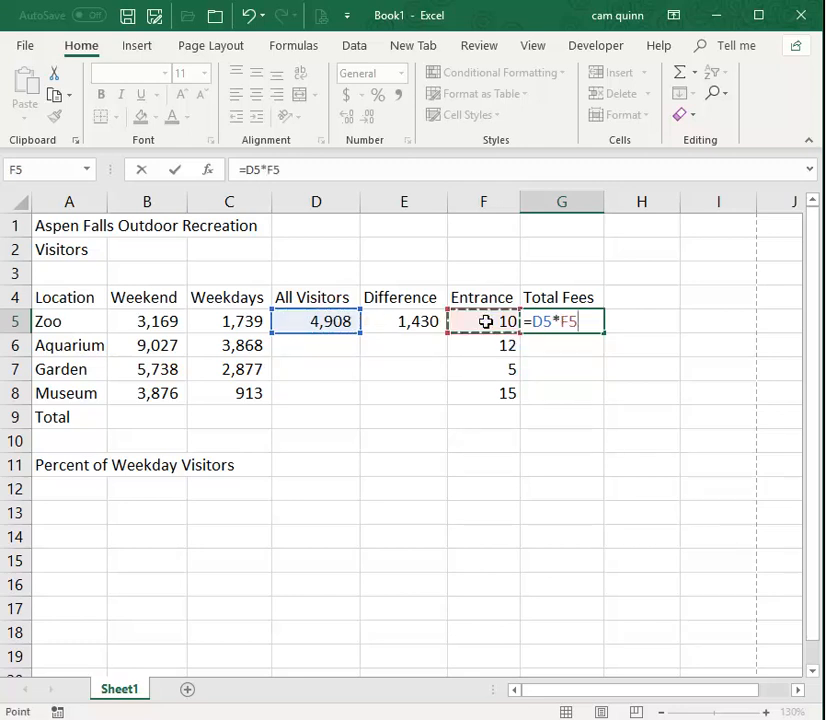
{"action": "key", "text": "Return"}
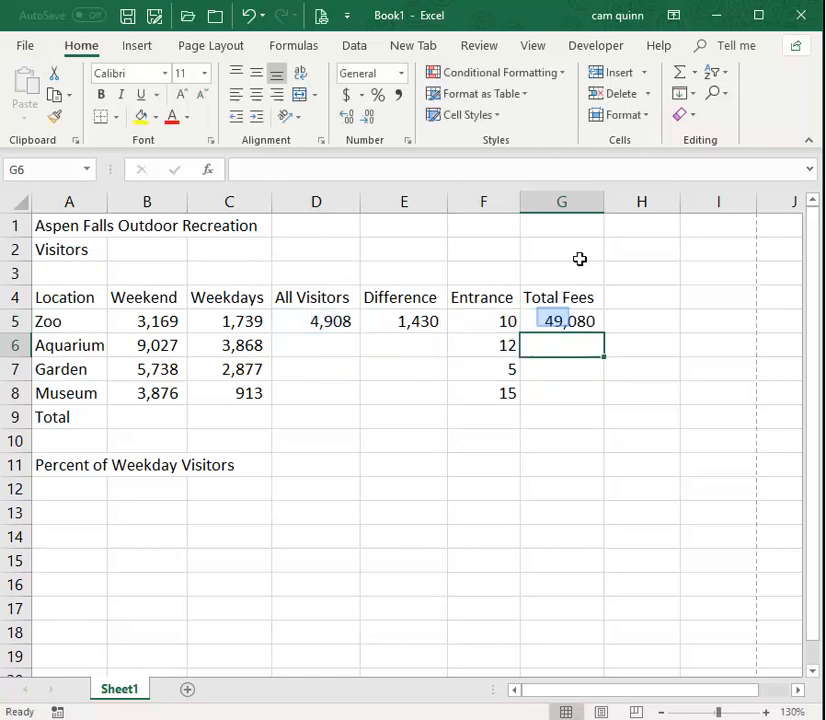
Examine the Zoo row's cells B5 to G5 to tell which hold typed numbers and which hold formulas.
{"action": "left_click", "coordinate": [553, 320]}
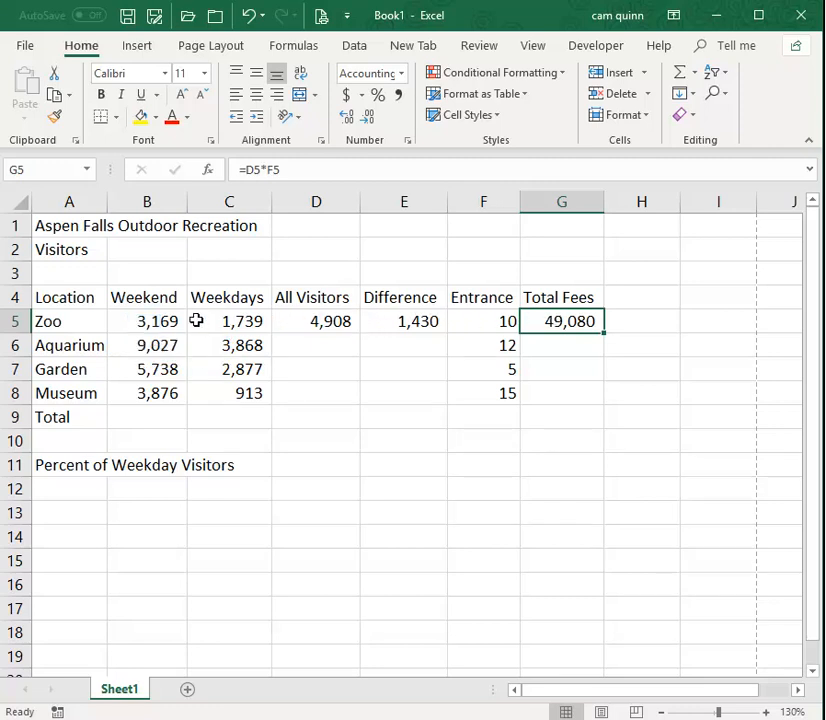
{"action": "left_click", "coordinate": [145, 323]}
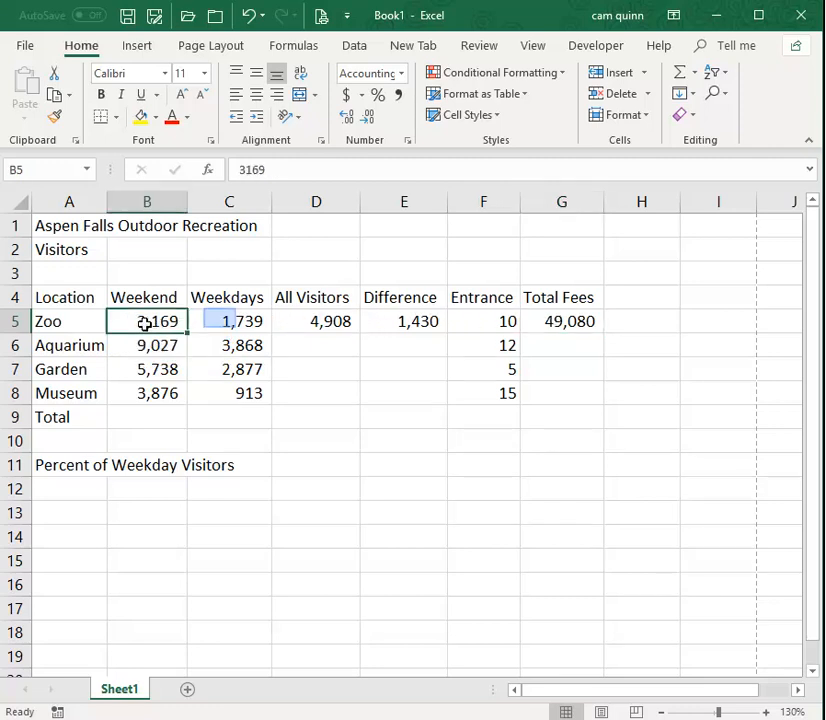
{"action": "left_click", "coordinate": [220, 321]}
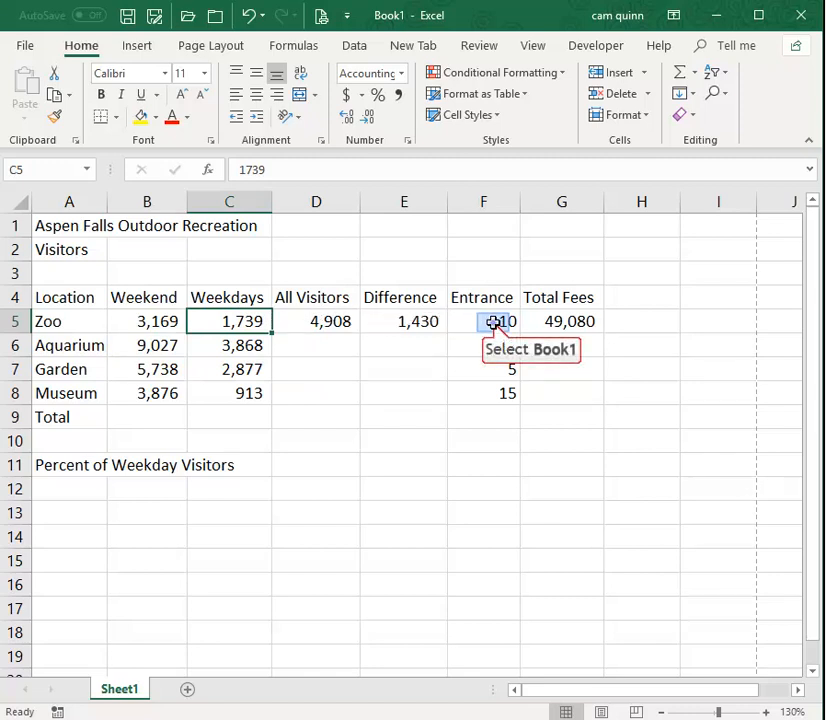
{"action": "left_click", "coordinate": [494, 321]}
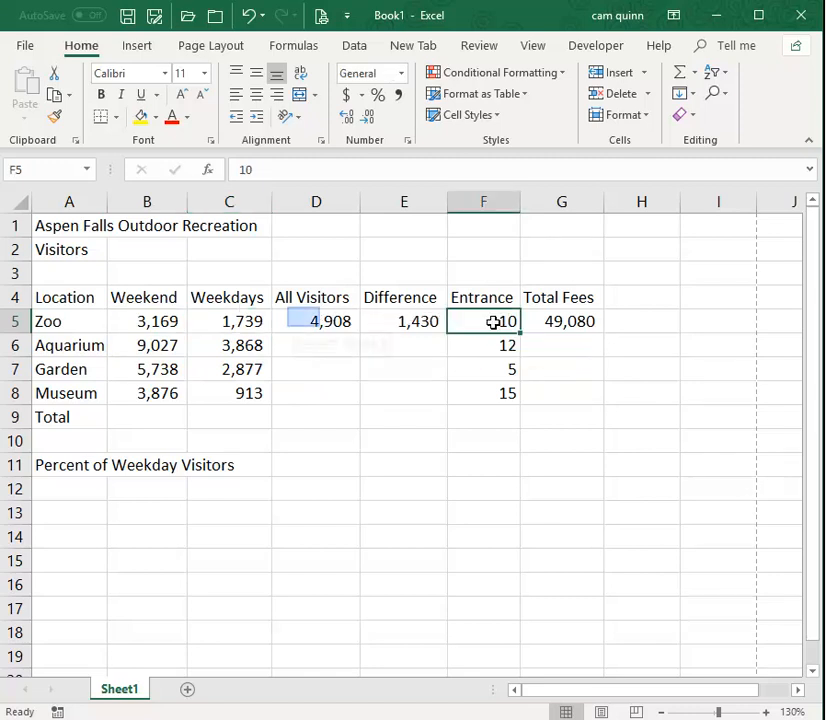
{"action": "left_click", "coordinate": [304, 318]}
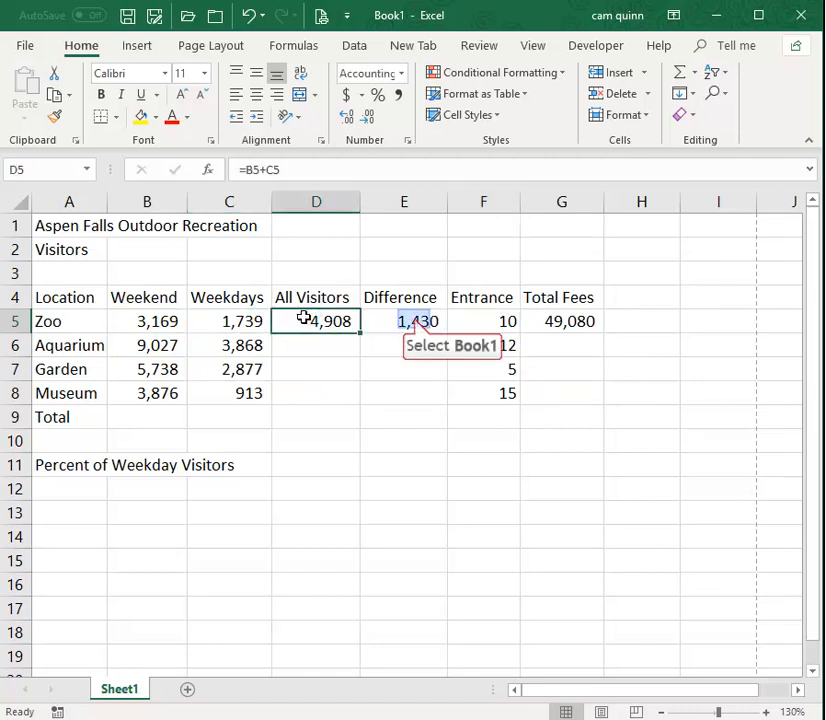
{"action": "left_click", "coordinate": [403, 318]}
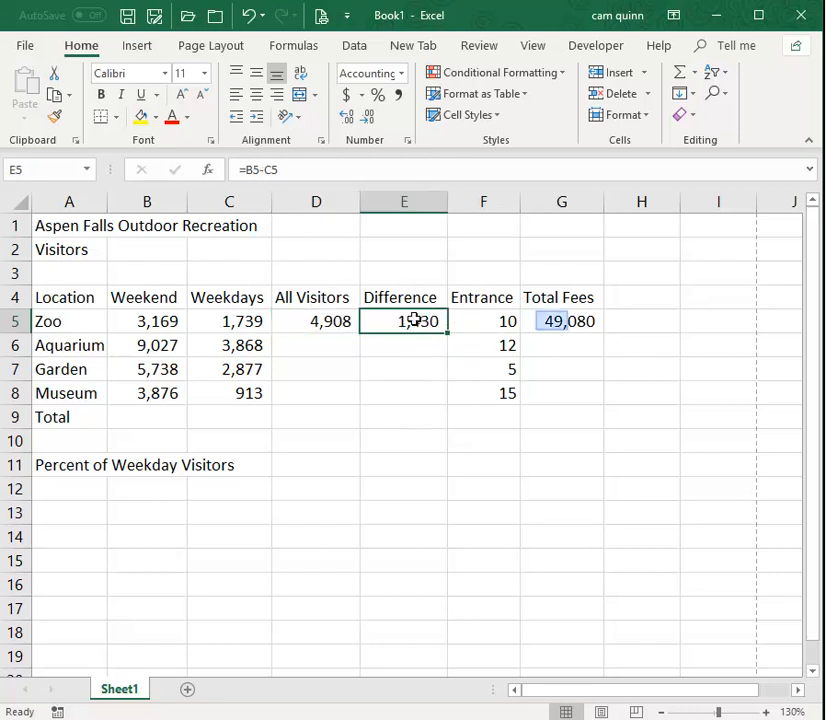
{"action": "left_click", "coordinate": [553, 321]}
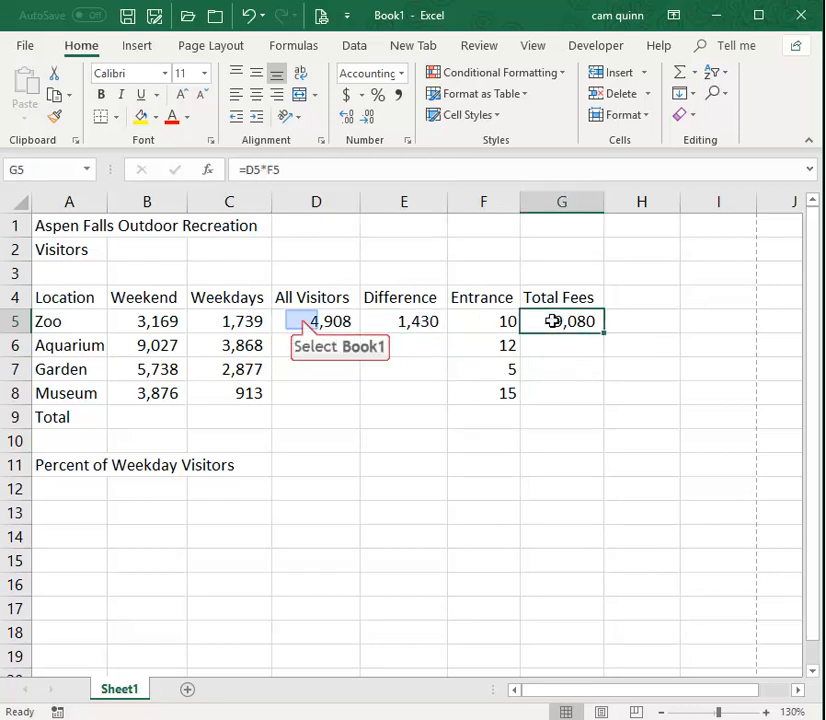
Review the All Visitors formula in D5 against its source cells B5 and C5, and leave editing without changes.
{"action": "left_click", "coordinate": [302, 320]}
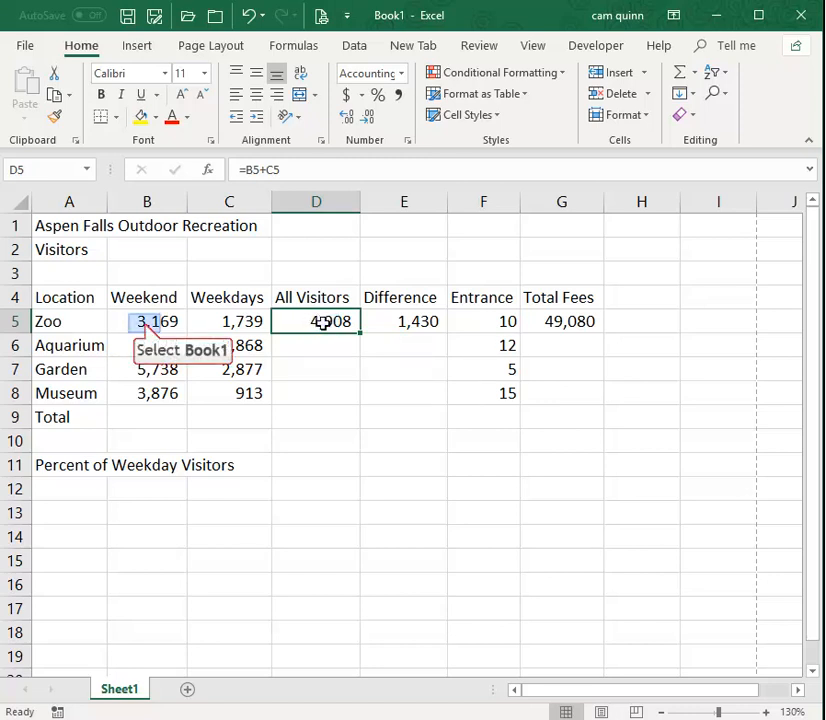
{"action": "left_click", "coordinate": [152, 322]}
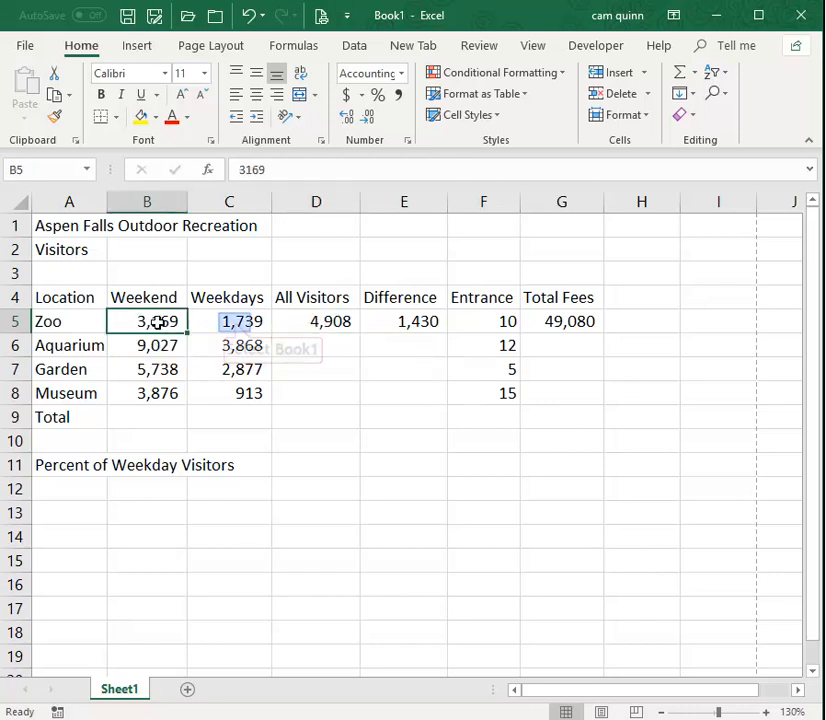
{"action": "left_click", "coordinate": [229, 318]}
{"action": "left_click", "coordinate": [157, 319]}
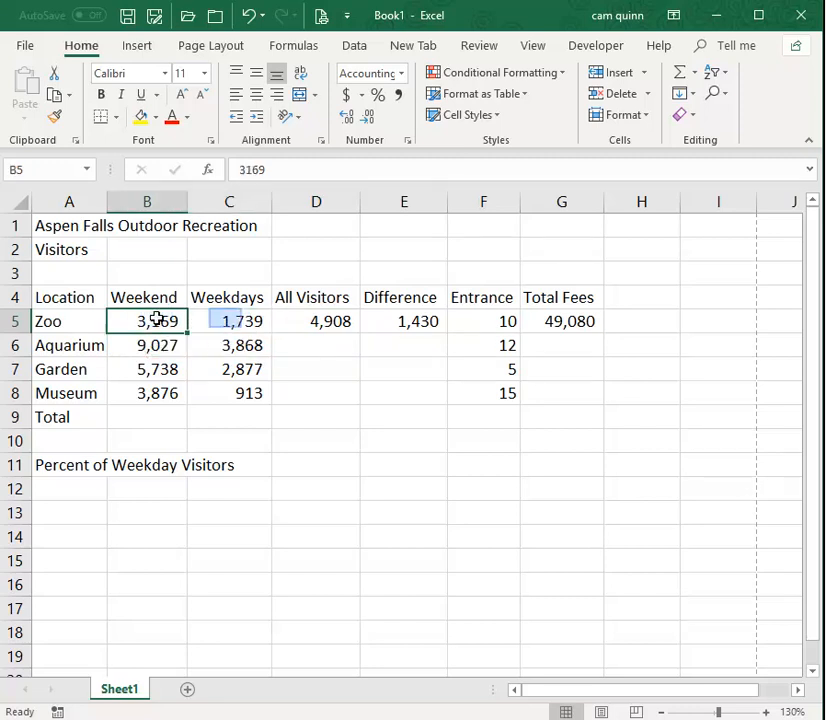
{"action": "left_click", "coordinate": [225, 320]}
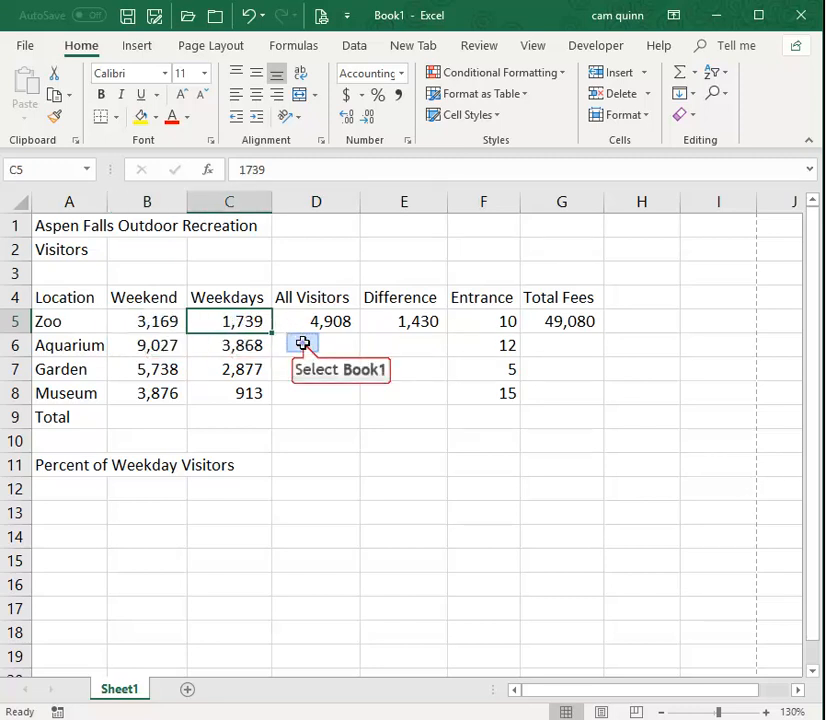
{"action": "left_click", "coordinate": [303, 343]}
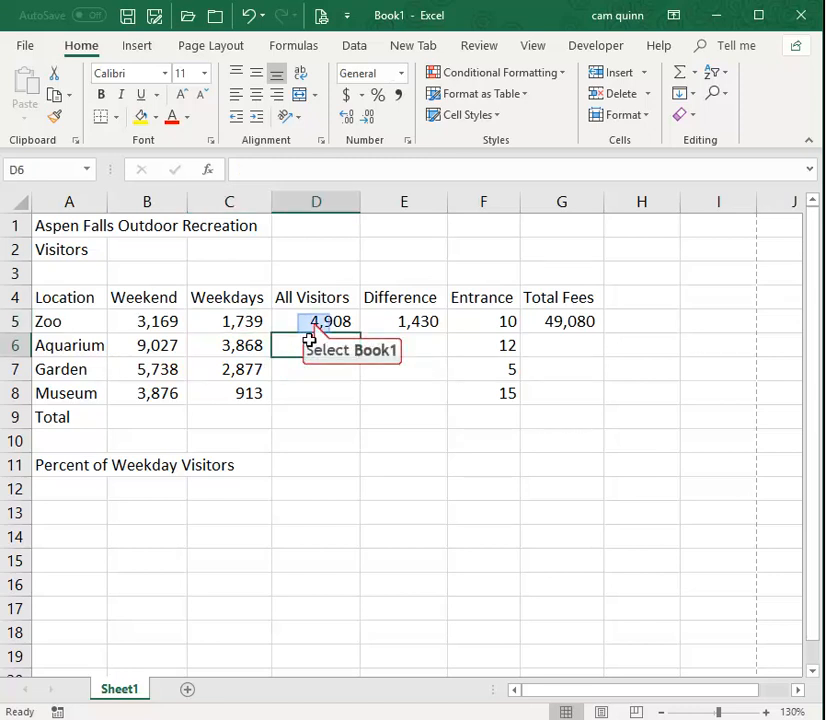
{"action": "left_click", "coordinate": [315, 325]}
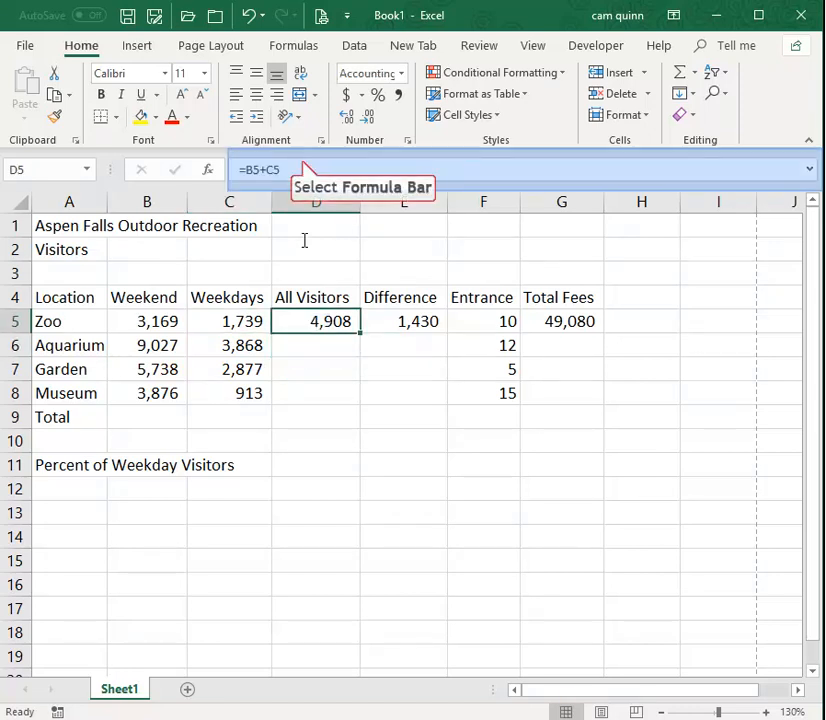
{"action": "left_click", "coordinate": [304, 164]}
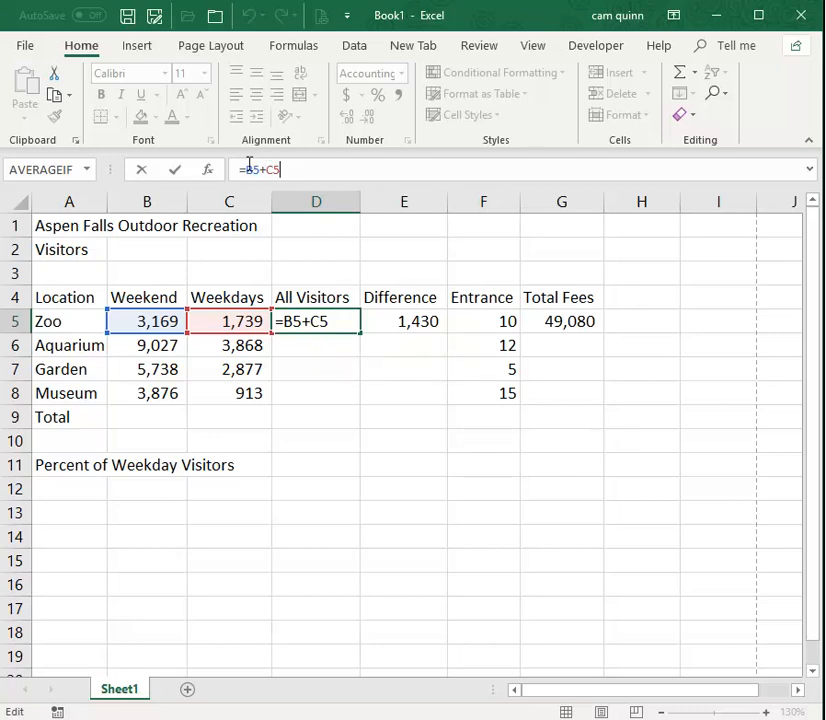
{"action": "key", "text": "Escape"}
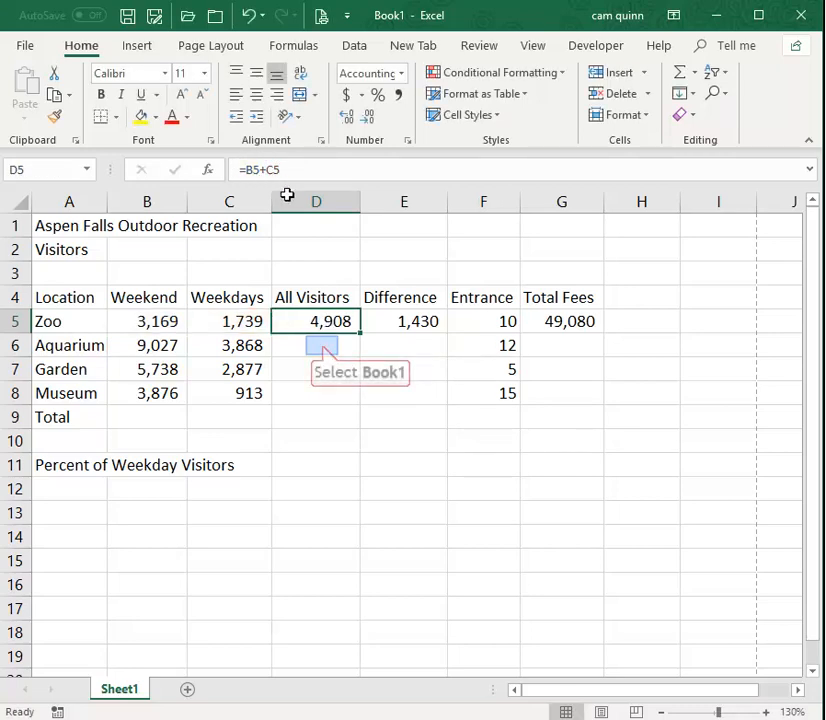
Copy the Zoo's All Visitors formula from D5 and paste it into the Aquarium's cell D6.
{"action": "left_click", "coordinate": [322, 345]}
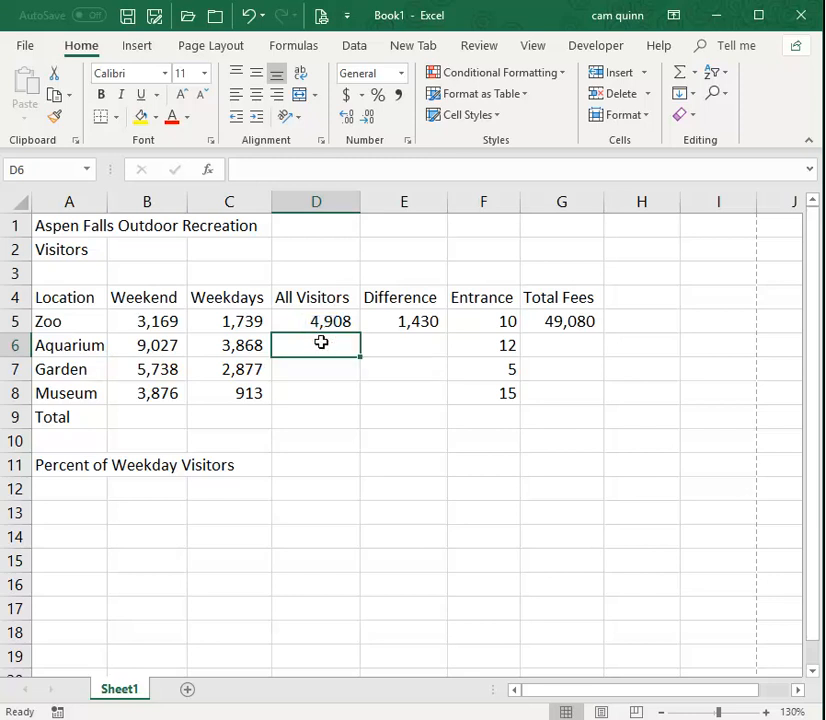
{"action": "left_click", "coordinate": [320, 322]}
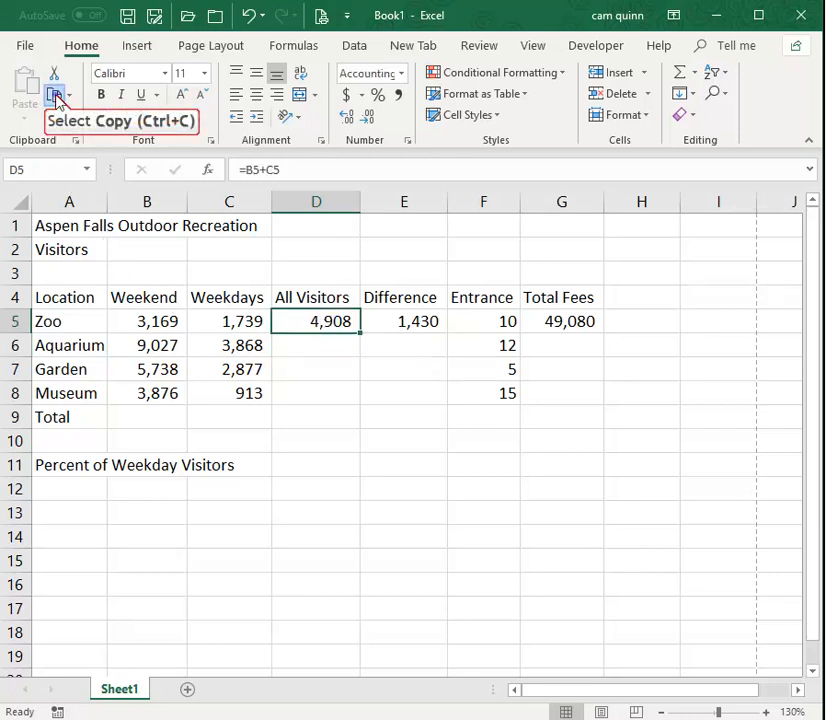
{"action": "left_click", "coordinate": [54, 94]}
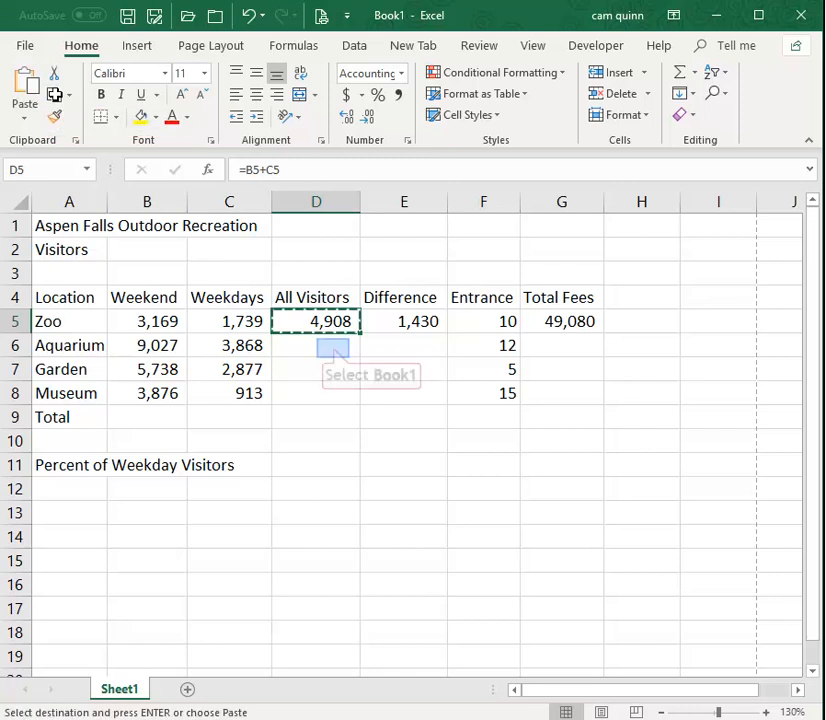
{"action": "left_click", "coordinate": [333, 347]}
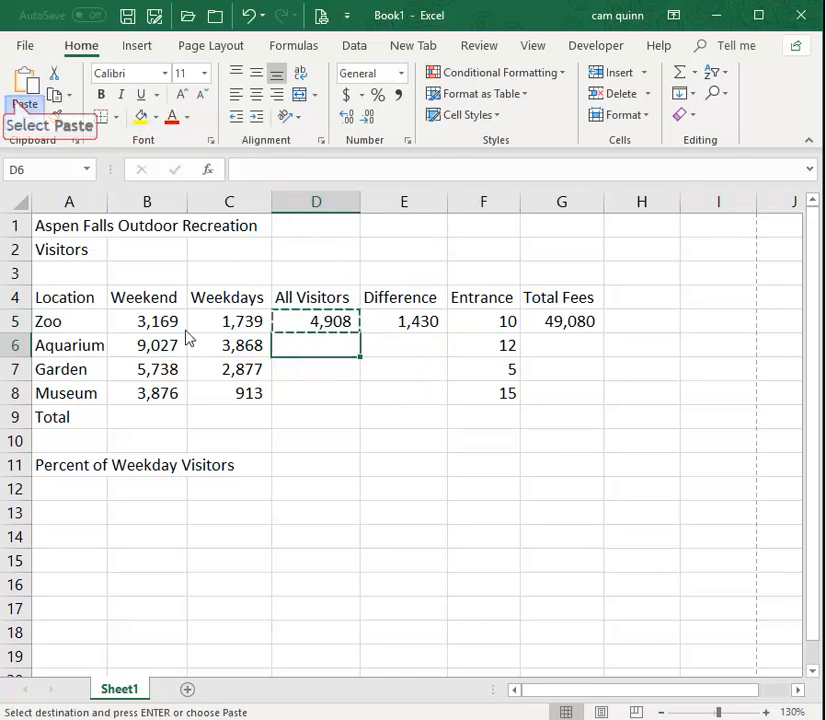
{"action": "left_click", "coordinate": [15, 107]}
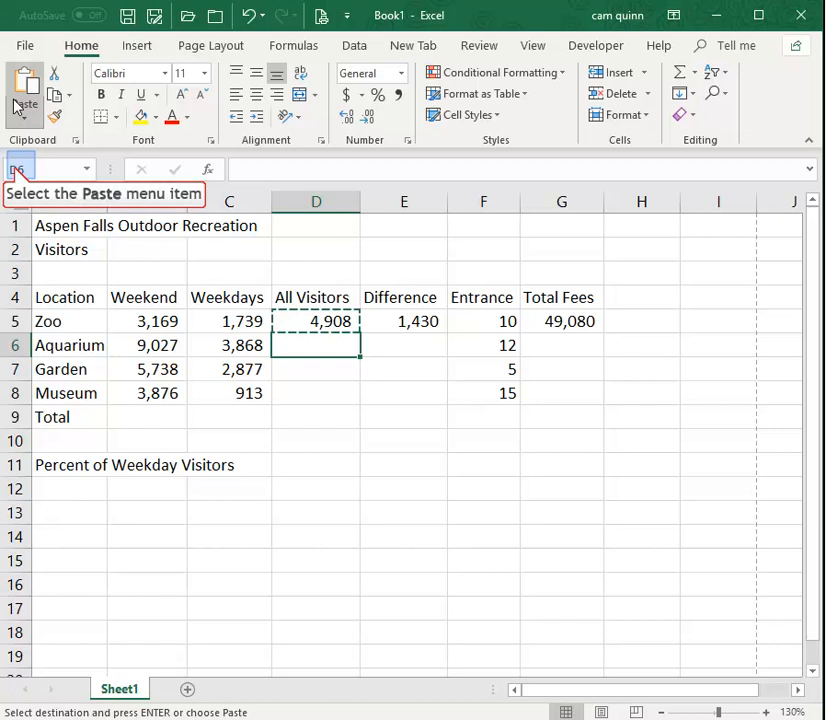
{"action": "left_click", "coordinate": [14, 112]}
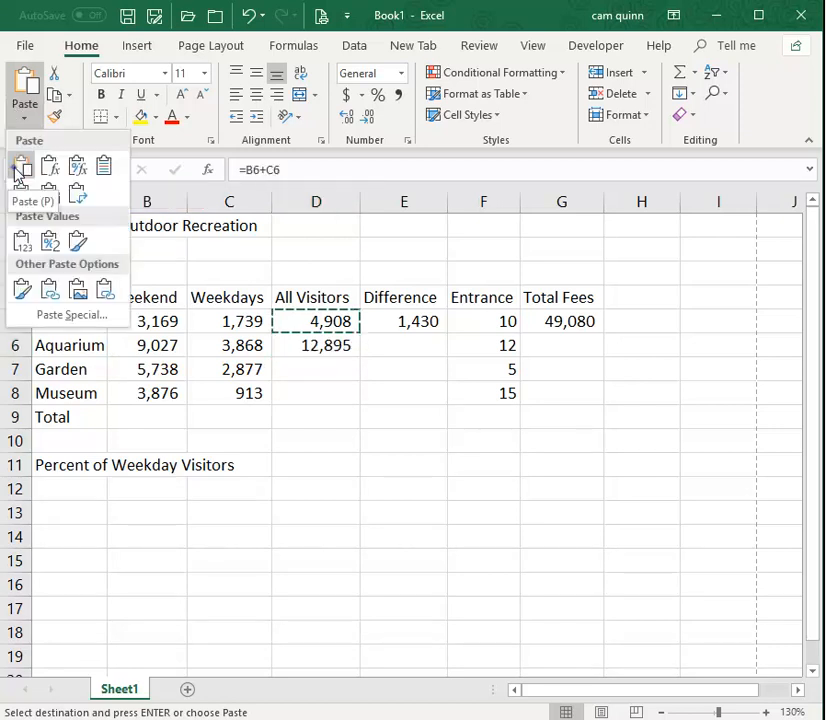
{"action": "left_click", "coordinate": [20, 169]}
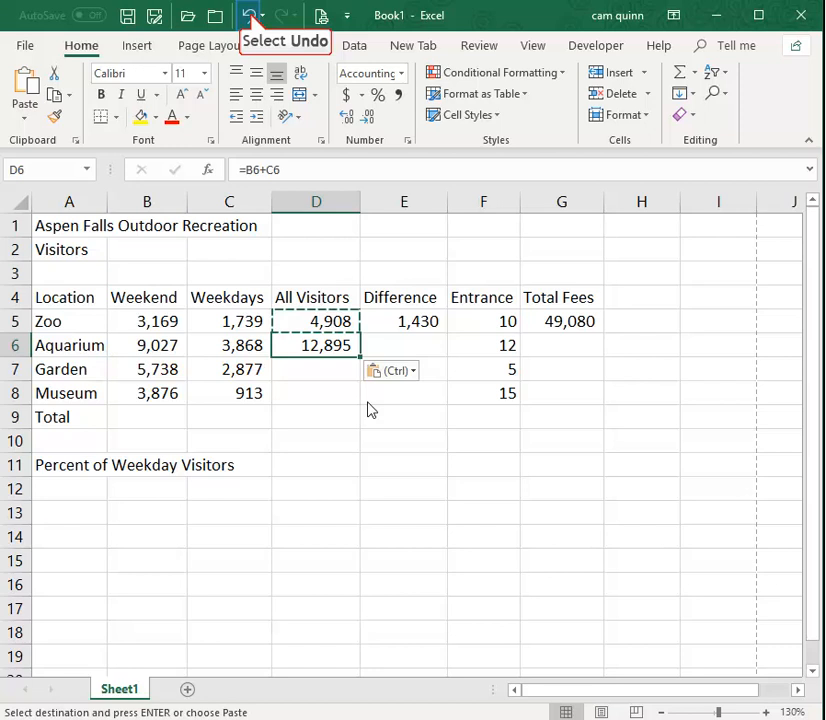
Undo the paste of the All Visitors formula into the Aquarium's cell D6 and cancel the pending copy.
{"action": "left_click", "coordinate": [251, 20]}
{"action": "key", "text": "Escape"}
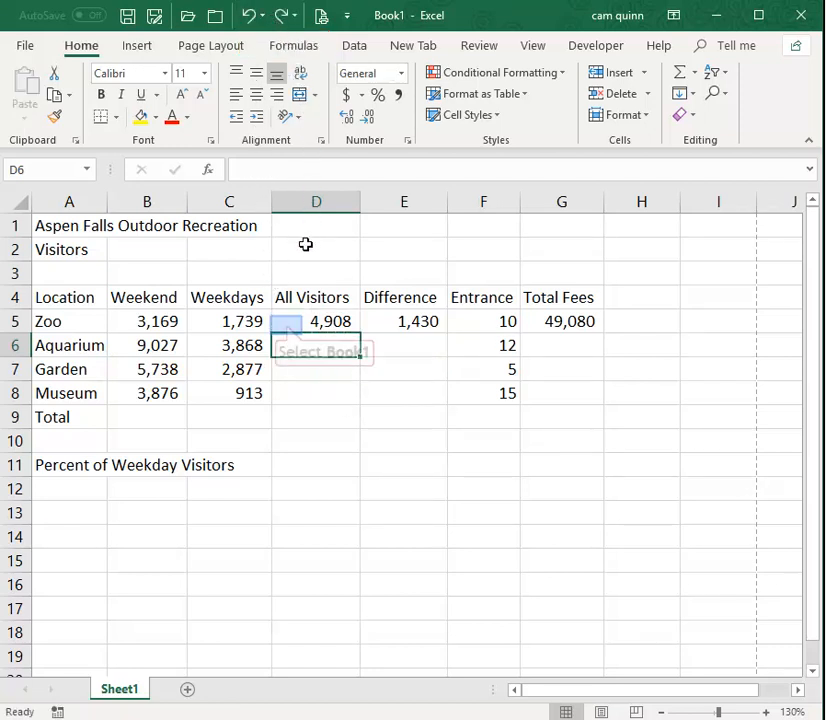
Review the full All Visitors formula in the Zoo's cell D5, and leave editing without changes.
{"action": "left_click", "coordinate": [288, 324]}
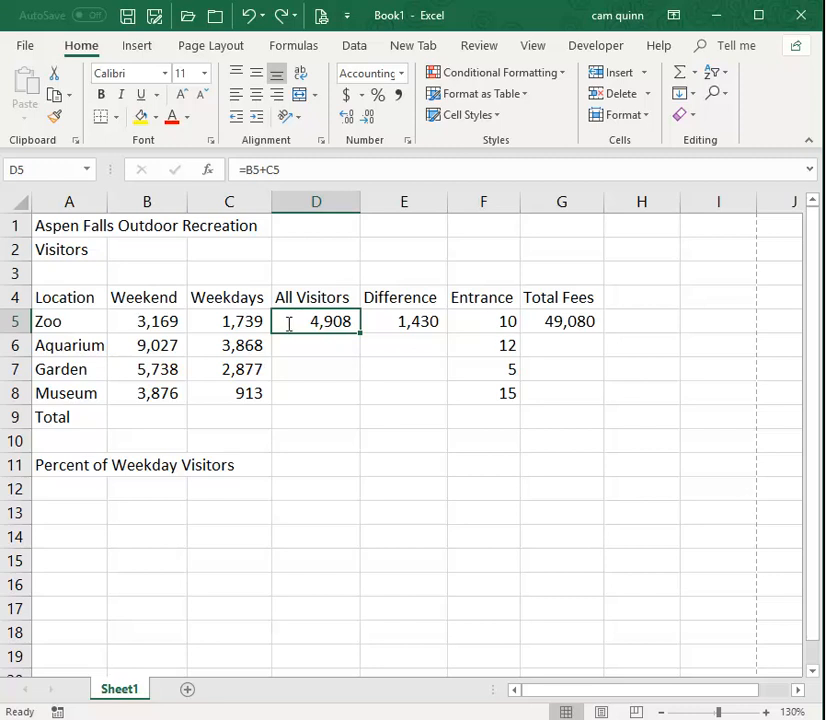
{"action": "left_click", "coordinate": [297, 168]}
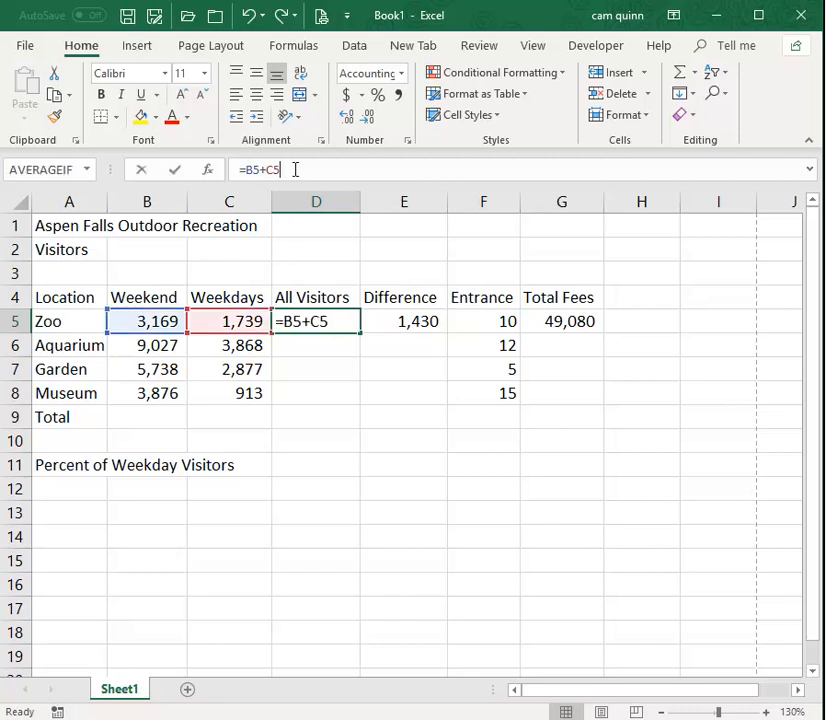
{"action": "left_click_drag", "start_coordinate": [295, 168], "coordinate": [206, 168]}
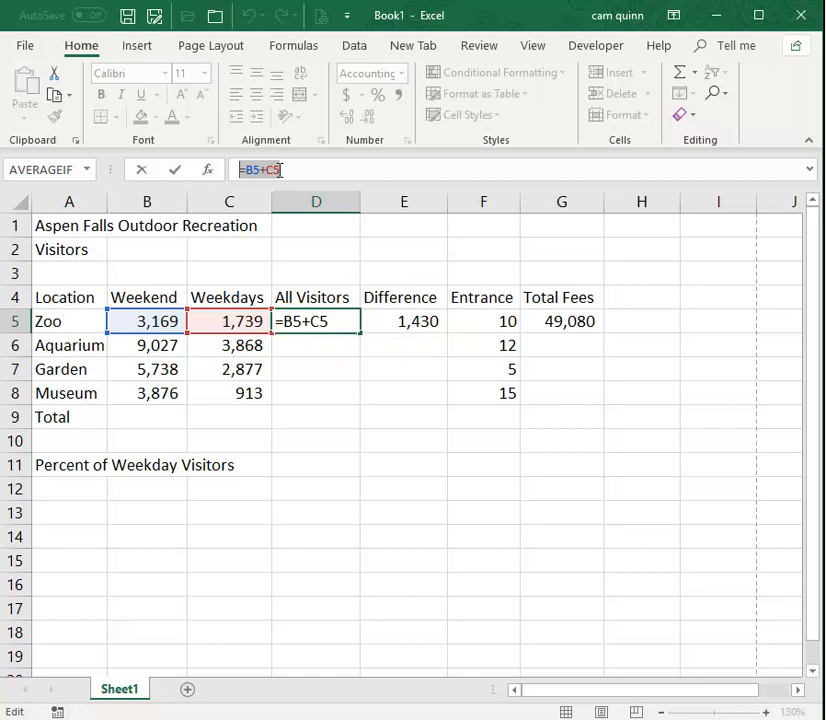
{"action": "key", "text": "Escape"}
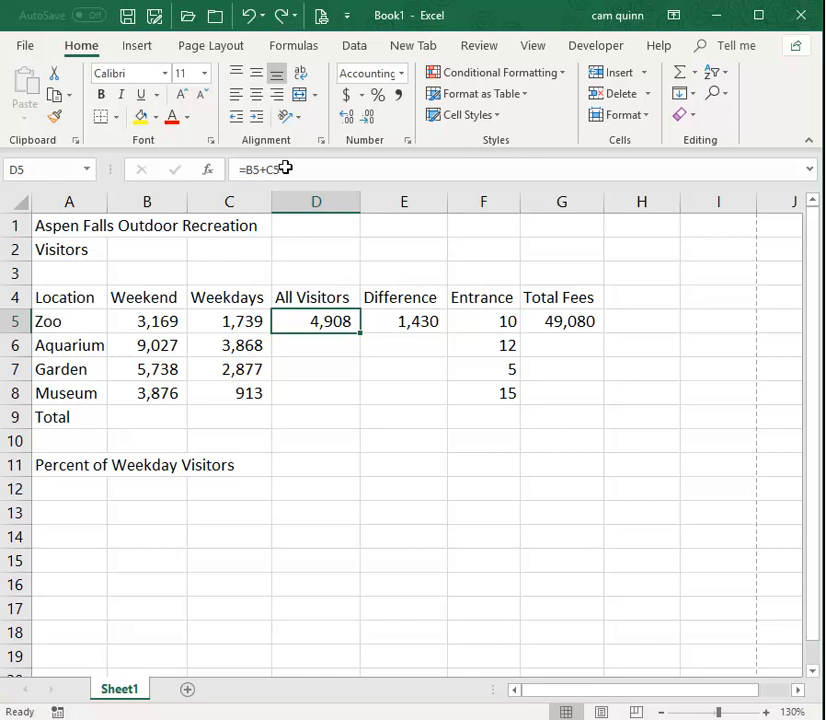
{"action": "right_click", "coordinate": [300, 327]}
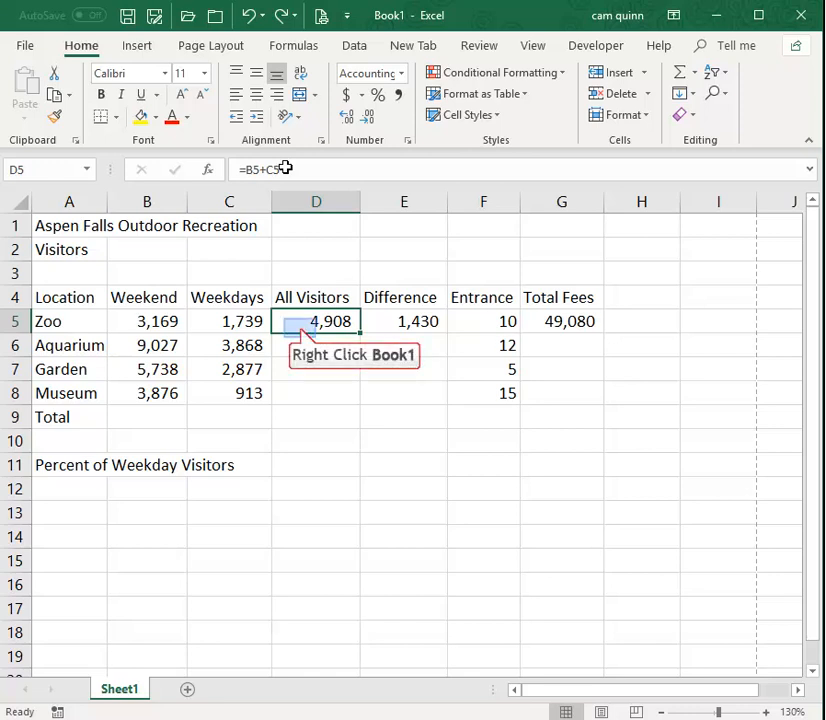
{"action": "right_click", "coordinate": [300, 328]}
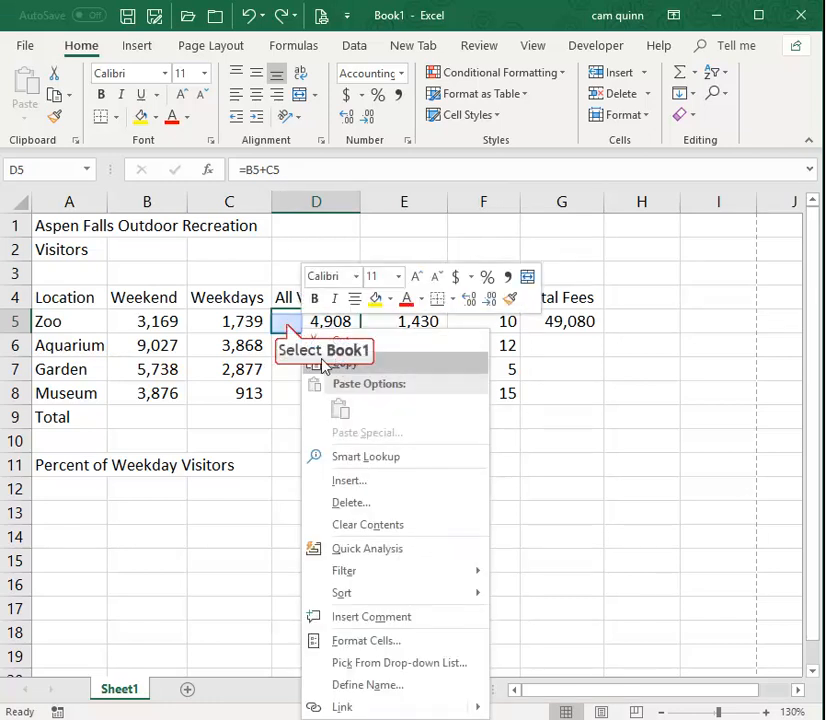
Fill the Zoo's All Visitors formula from D5 down through the Museum's cell D8.
{"action": "left_click", "coordinate": [288, 325]}
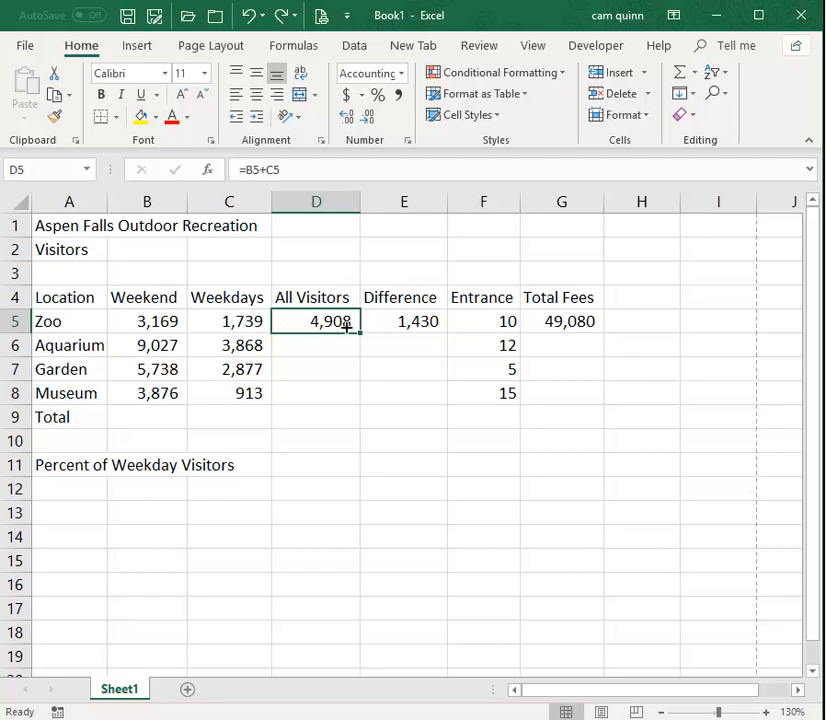
{"action": "left_click_drag", "start_coordinate": [361, 334], "coordinate": [361, 334]}
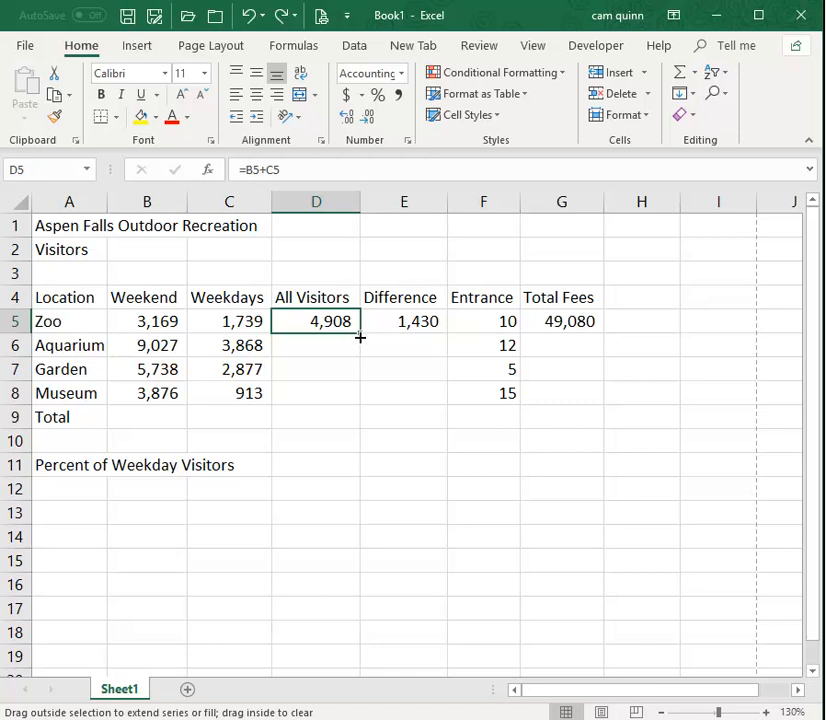
{"action": "left_click_drag", "start_coordinate": [360, 338], "coordinate": [361, 405]}
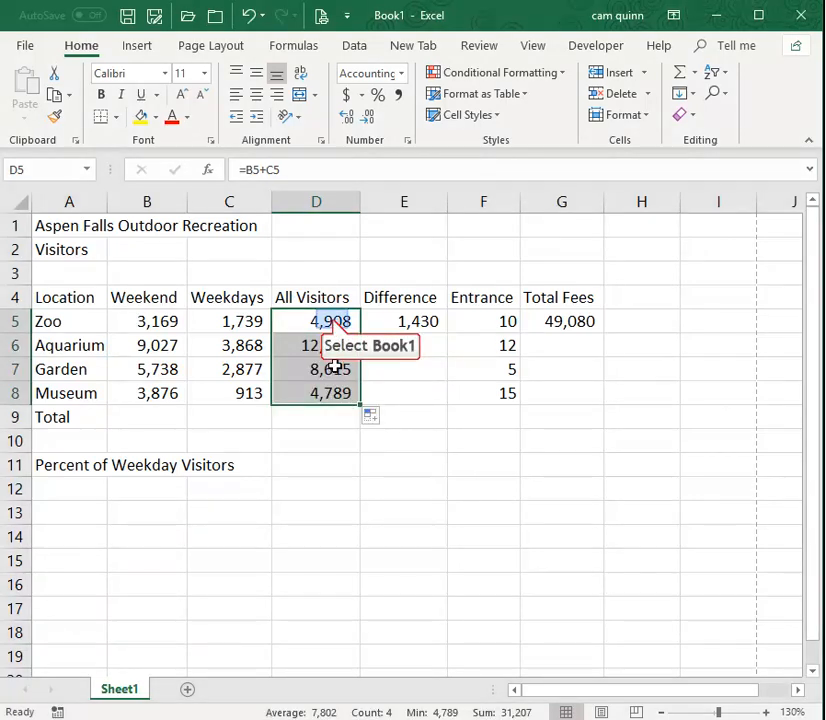
Compare the All Visitors formulas in cells D5 to D8 to see how the row references change.
{"action": "left_click", "coordinate": [332, 322]}
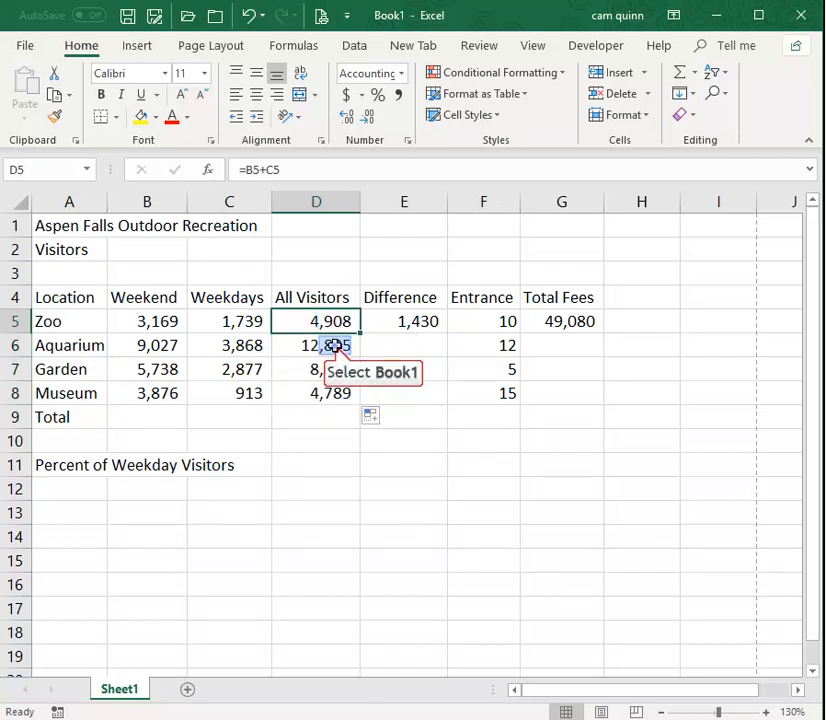
{"action": "left_click", "coordinate": [332, 346]}
{"action": "left_click", "coordinate": [325, 372]}
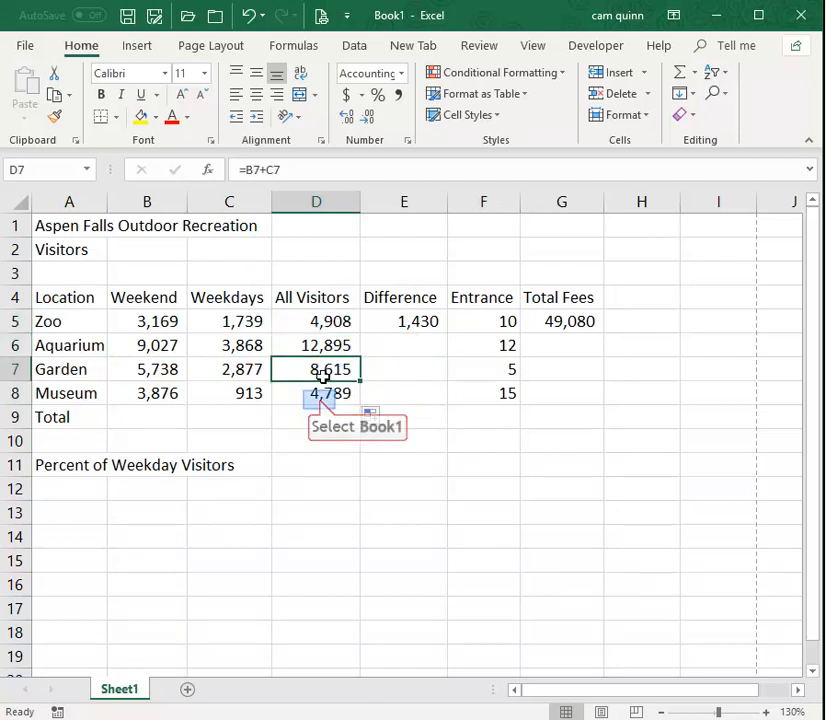
{"action": "left_click", "coordinate": [320, 395]}
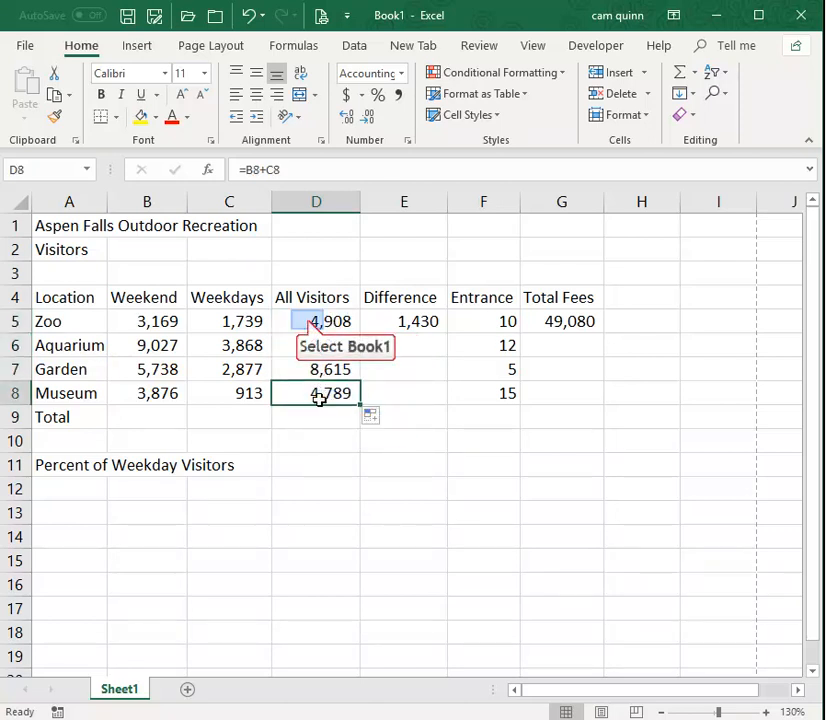
{"action": "left_click", "coordinate": [308, 321]}
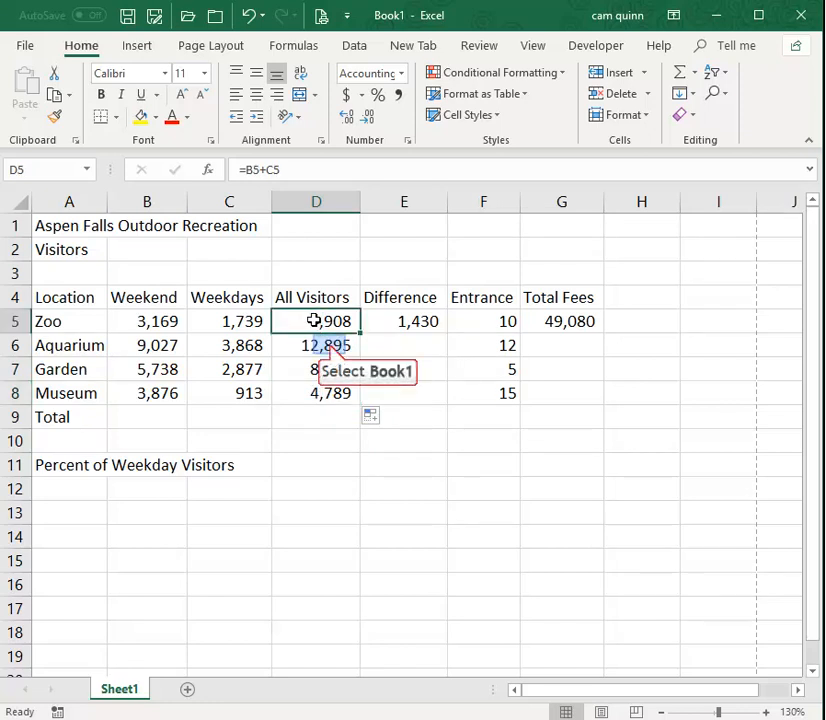
Check the source cells referenced by the All Visitors formulas in D6, D7 and D8, leaving each formula as it is.
{"action": "left_click", "coordinate": [330, 345]}
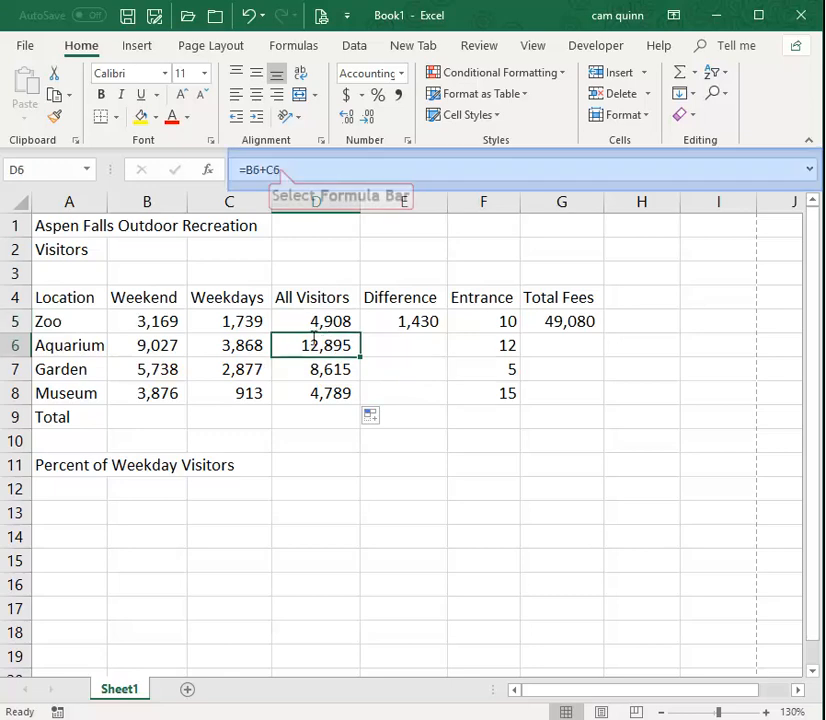
{"action": "left_click", "coordinate": [280, 169]}
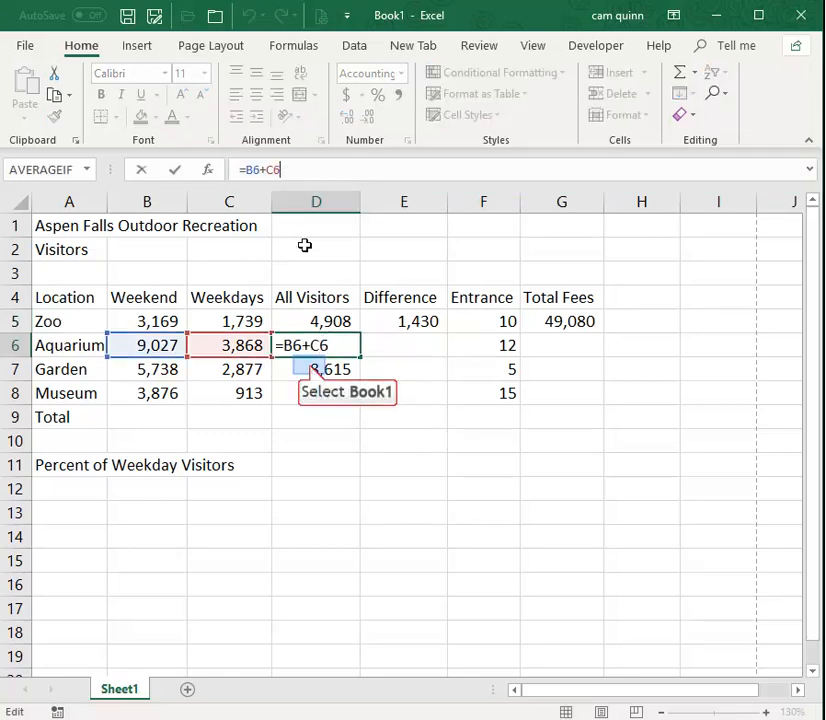
{"action": "key", "text": "Return"}
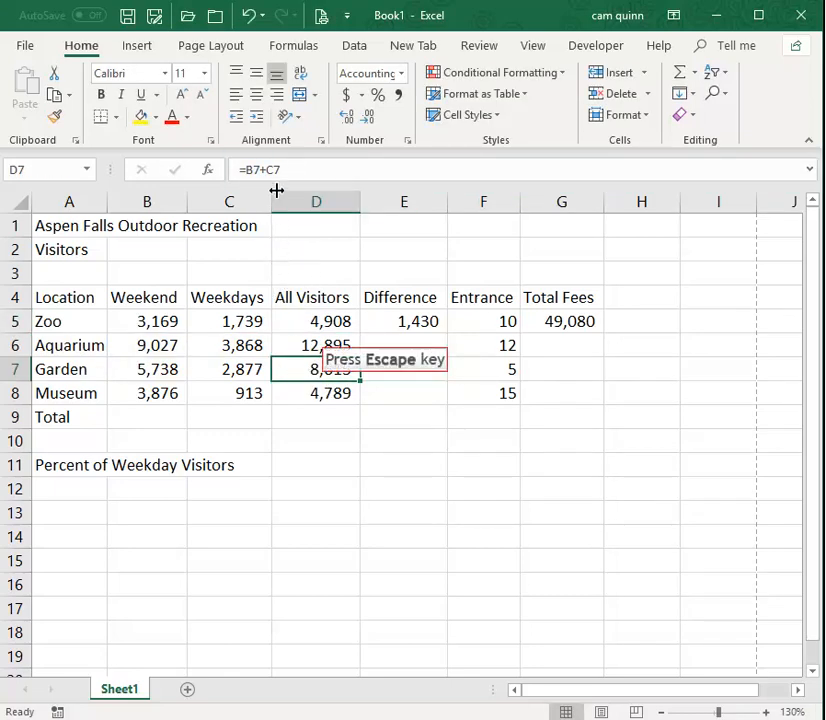
{"action": "key", "text": "Escape"}
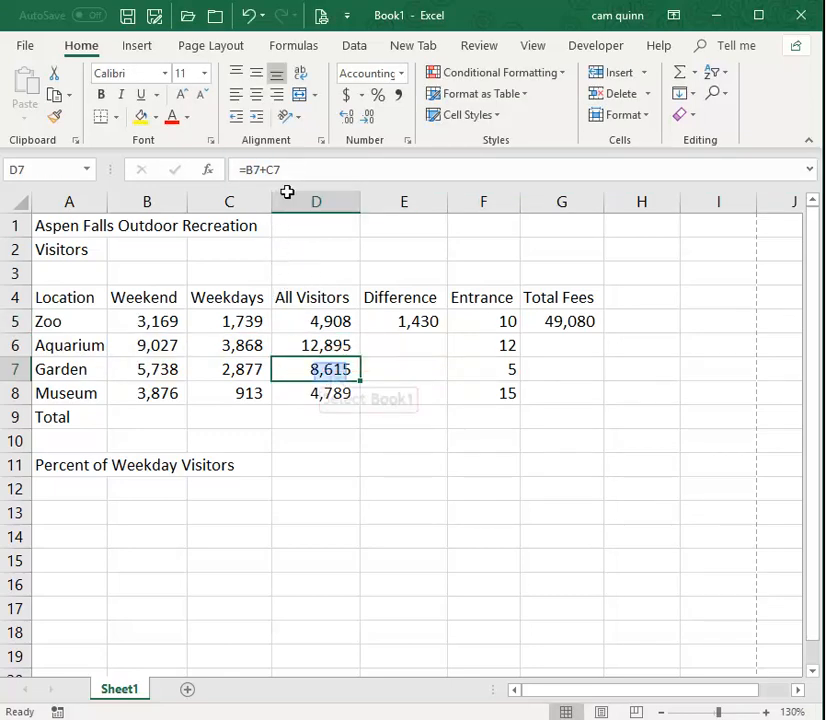
{"action": "double_click", "coordinate": [317, 369]}
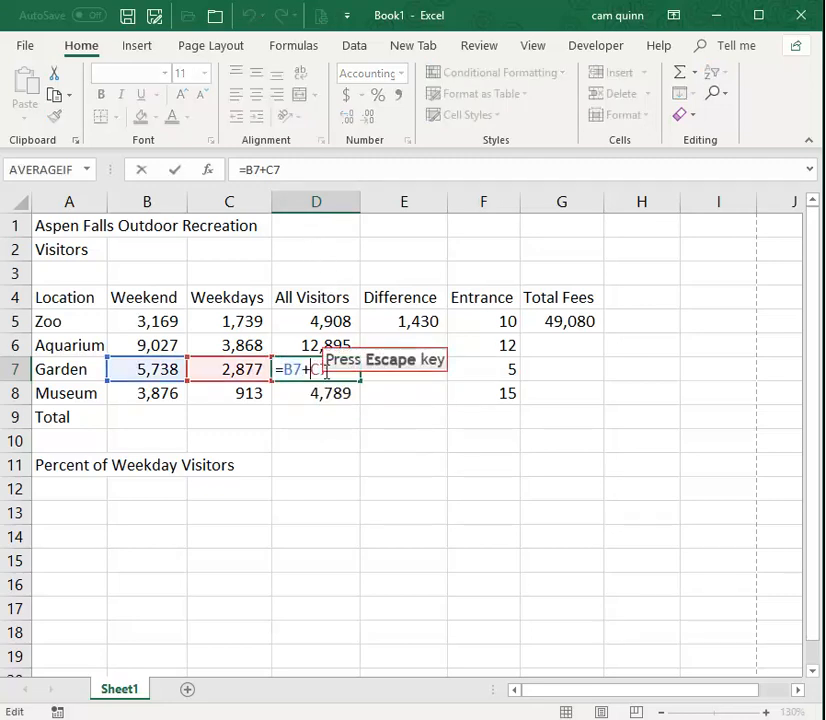
{"action": "key", "text": "Escape"}
{"action": "double_click", "coordinate": [330, 393]}
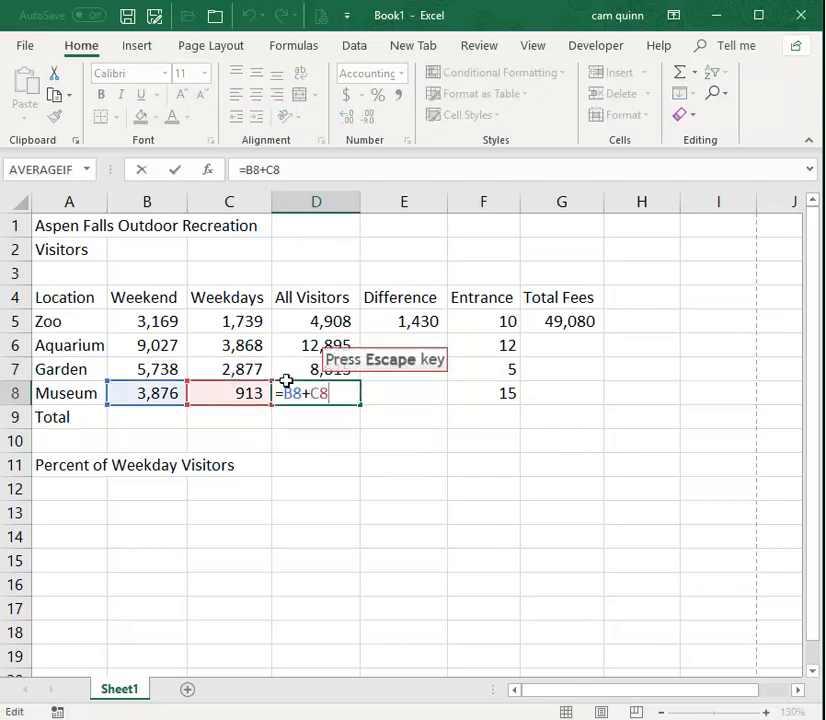
{"action": "key", "text": "Escape"}
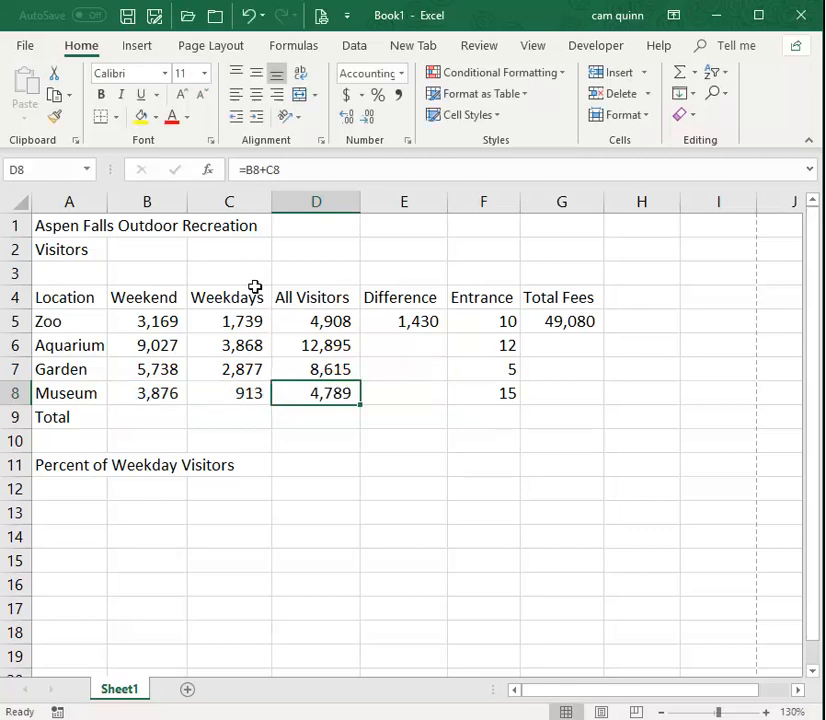
Fill the Zoo's Difference formula from E5 down to E8 and its Total Fees formula from G5 down to G8.
{"action": "left_click", "coordinate": [420, 318]}
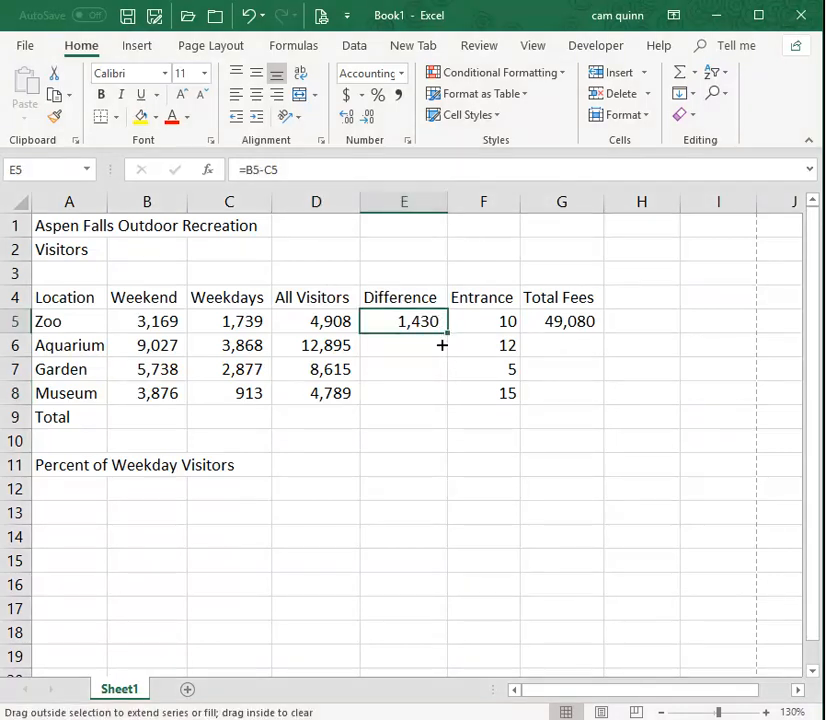
{"action": "left_click_drag", "start_coordinate": [441, 345], "coordinate": [436, 398]}
{"action": "left_click", "coordinate": [572, 322]}
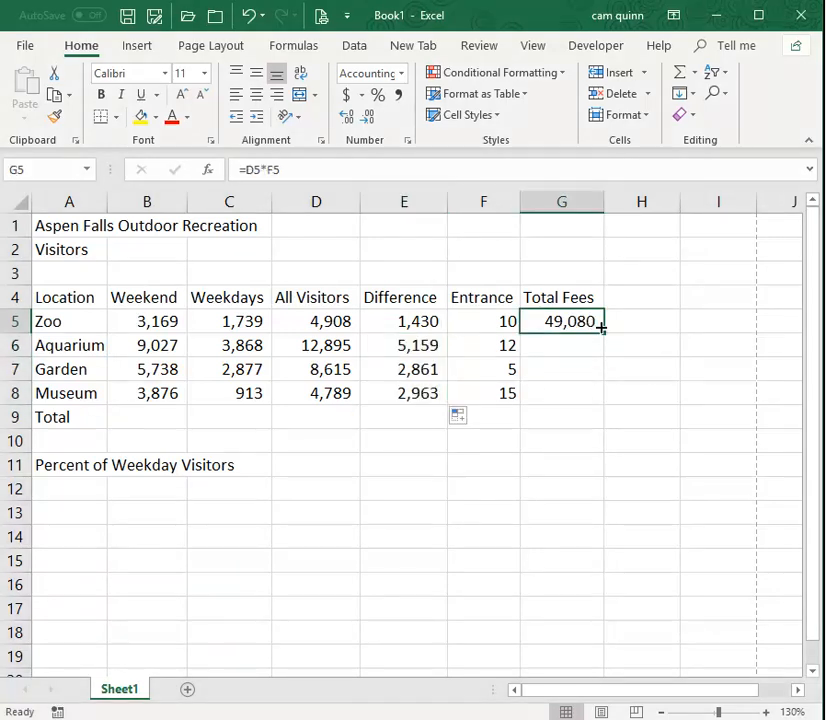
{"action": "left_click_drag", "start_coordinate": [604, 333], "coordinate": [608, 400]}
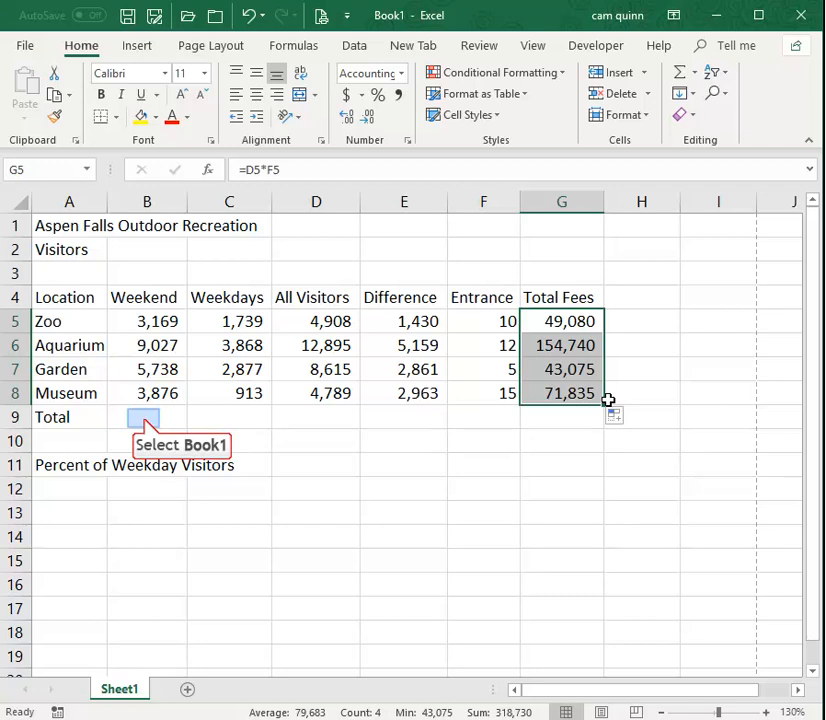
Examine the weekend visitor figures in cells B5 to B8 that belong in the Total row's sum.
{"action": "left_click", "coordinate": [144, 418]}
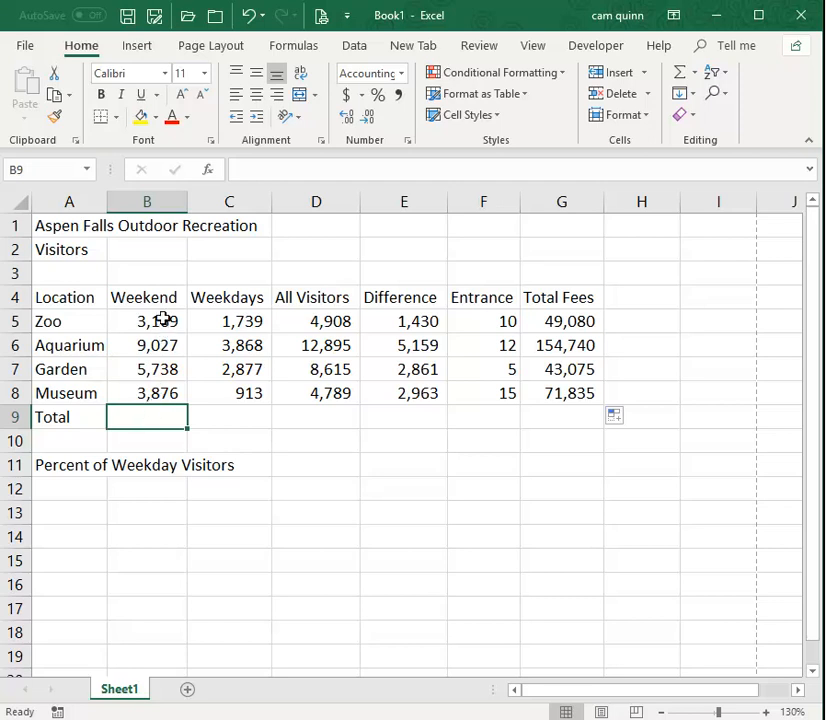
{"action": "left_click_drag", "start_coordinate": [163, 321], "coordinate": [179, 395]}
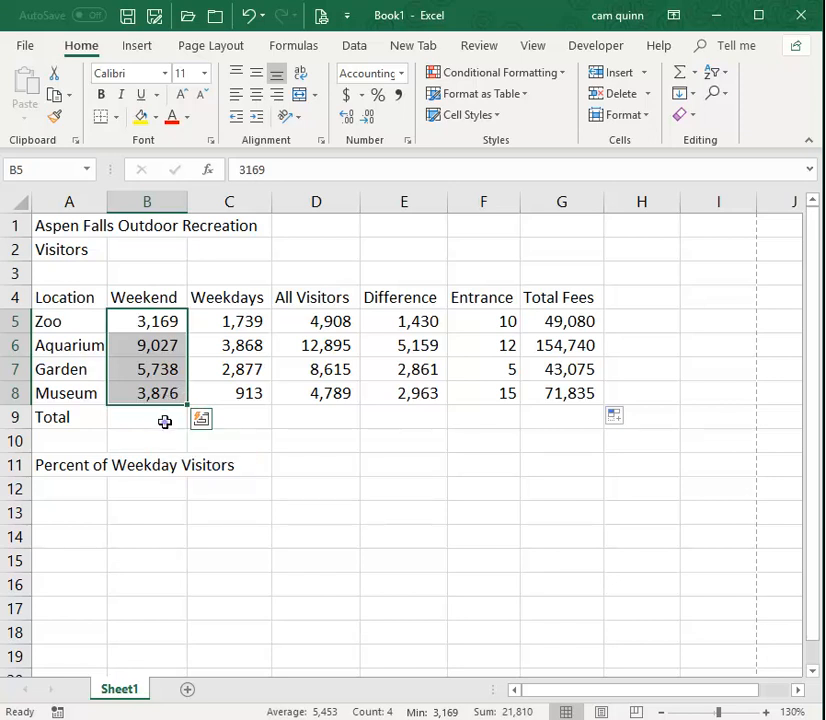
{"action": "left_click", "coordinate": [165, 421]}
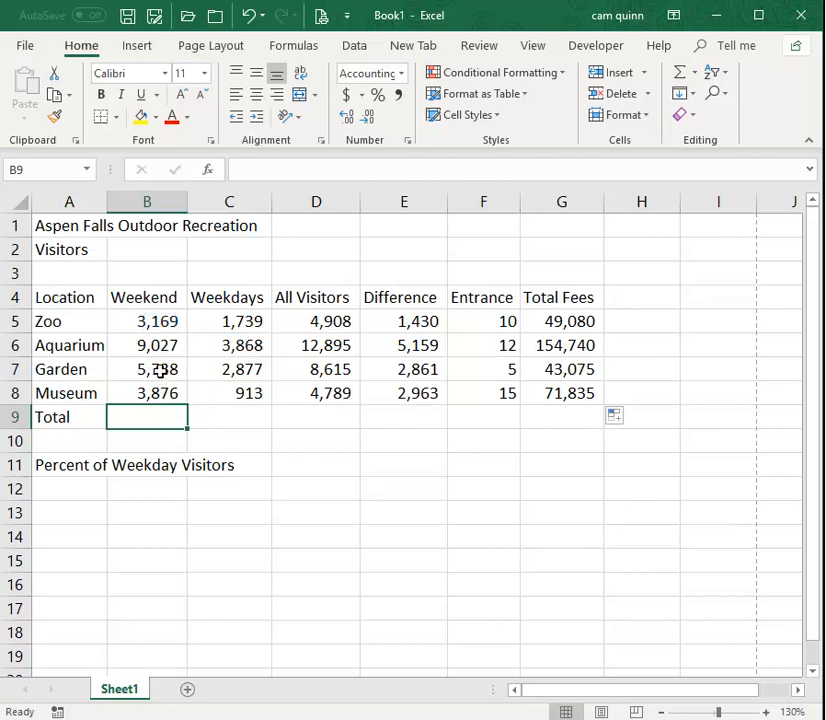
{"action": "left_click", "coordinate": [160, 322]}
{"action": "left_click", "coordinate": [160, 345]}
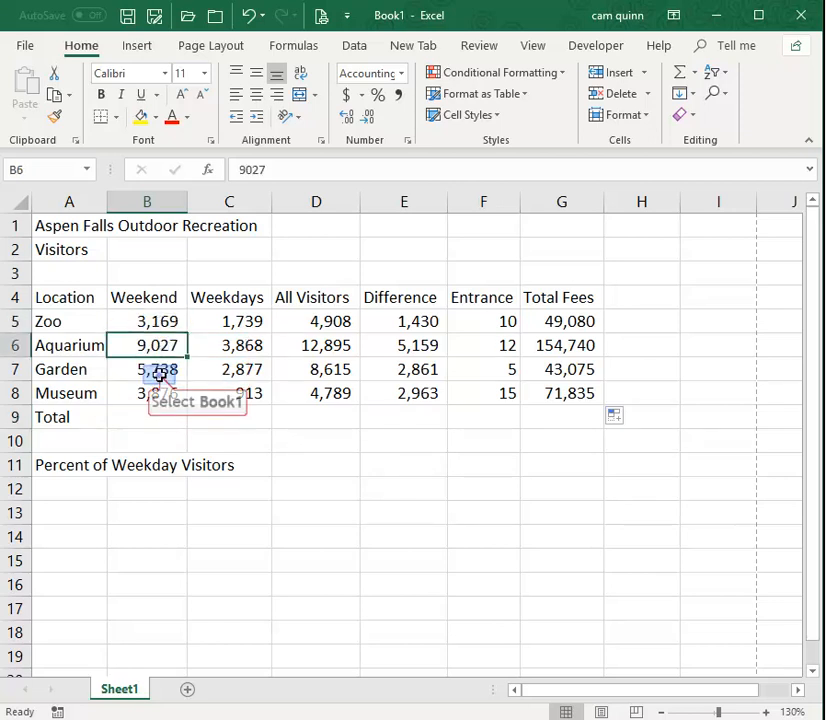
{"action": "left_click", "coordinate": [158, 370]}
{"action": "left_click", "coordinate": [151, 396]}
For the weekend Total cell B9, search the Insert Function dialog for sum, and leave without inserting a function.
{"action": "left_click", "coordinate": [155, 418]}
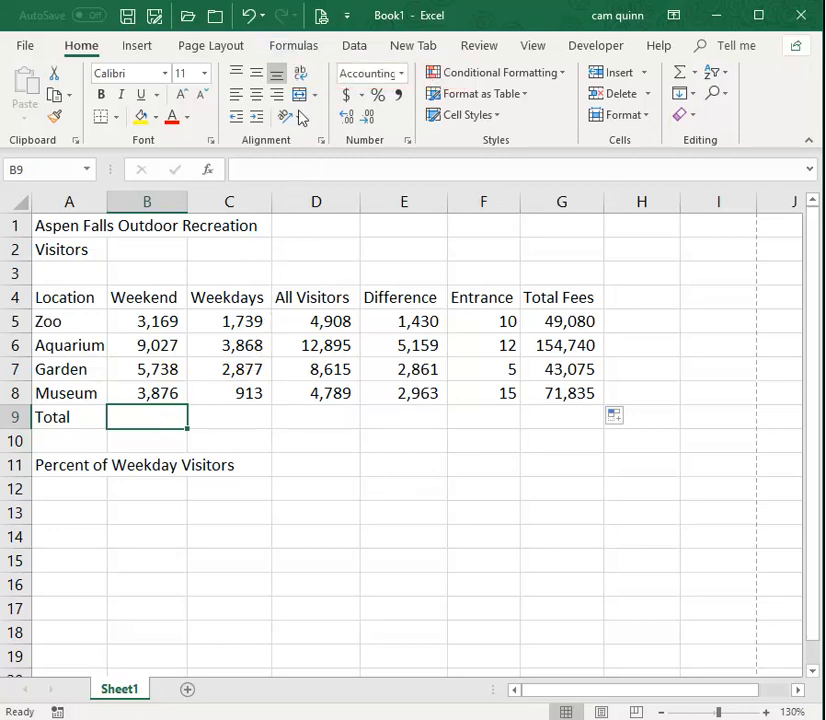
{"action": "left_click", "coordinate": [301, 55]}
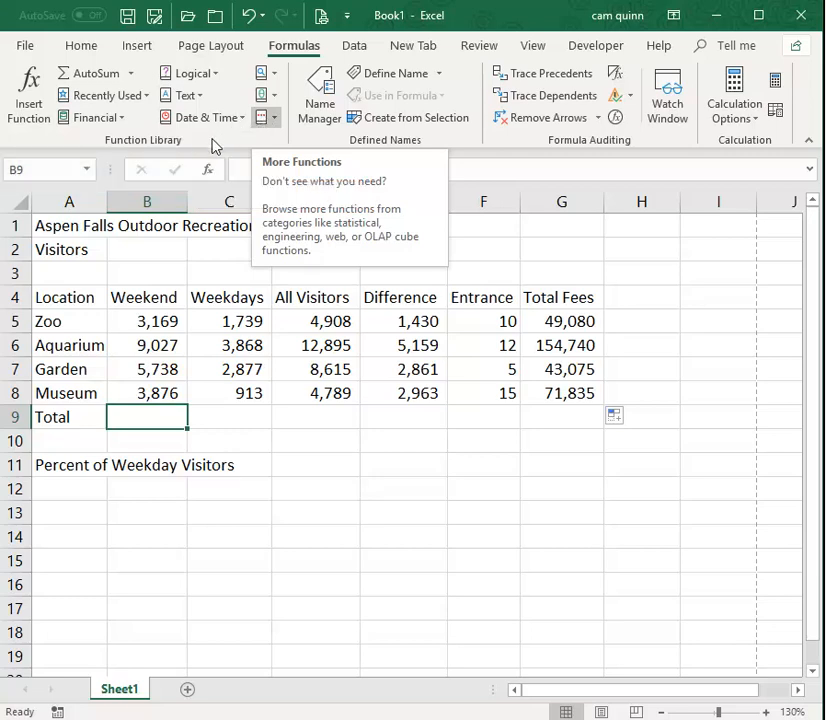
{"action": "left_click", "coordinate": [208, 172]}
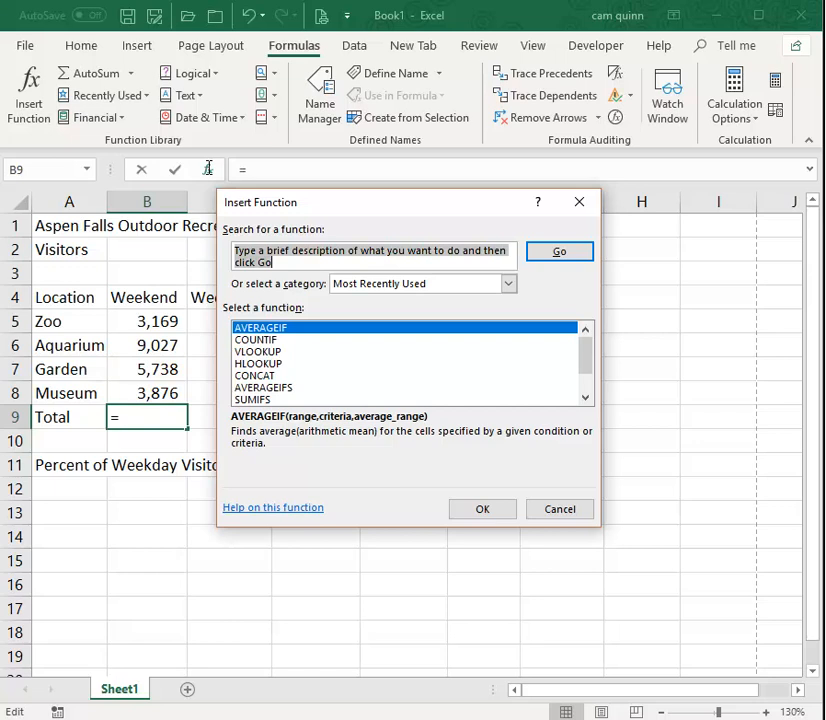
{"action": "type", "text": "sum"}
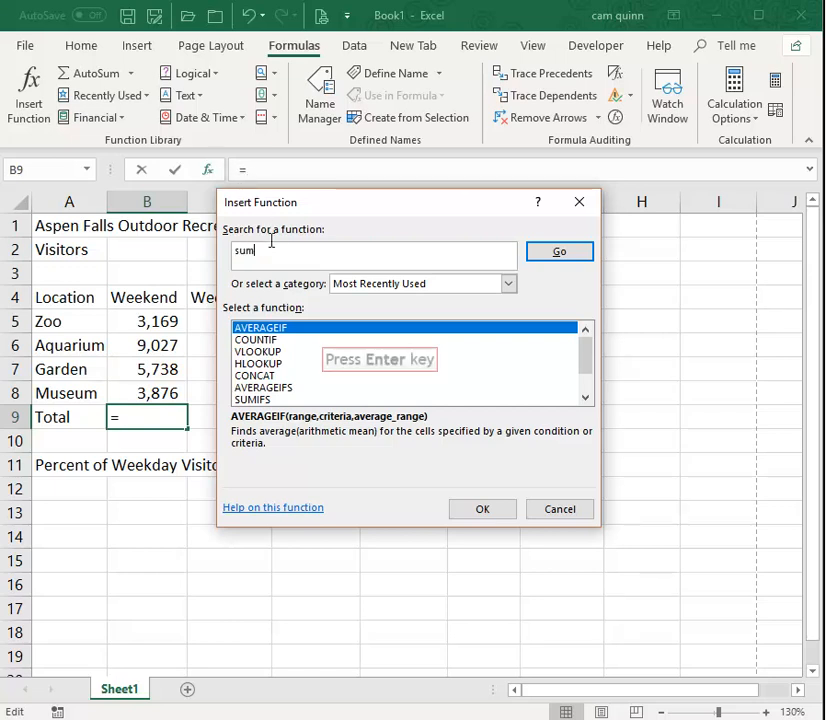
{"action": "key", "text": "Return"}
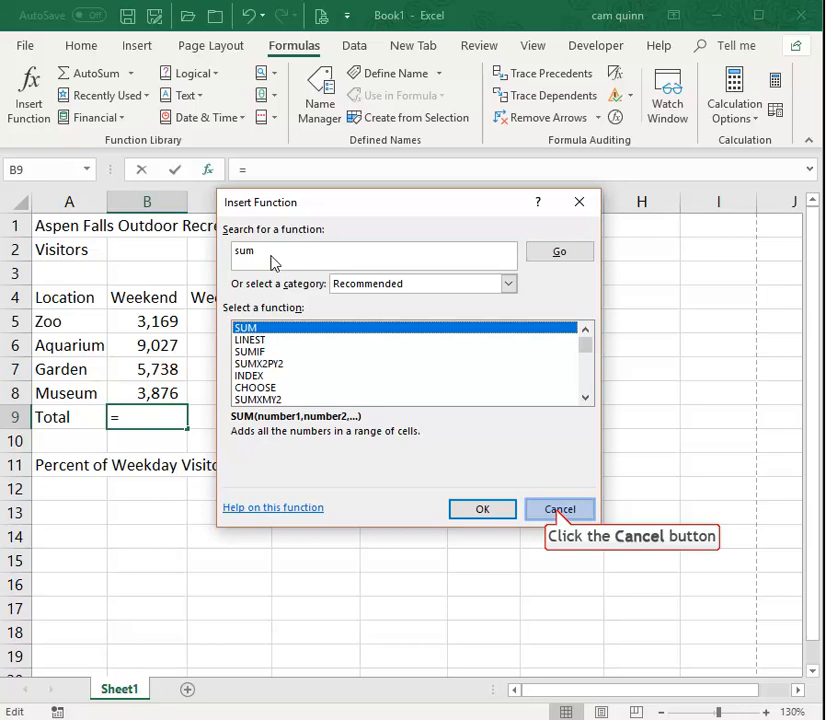
{"action": "left_click", "coordinate": [557, 511]}
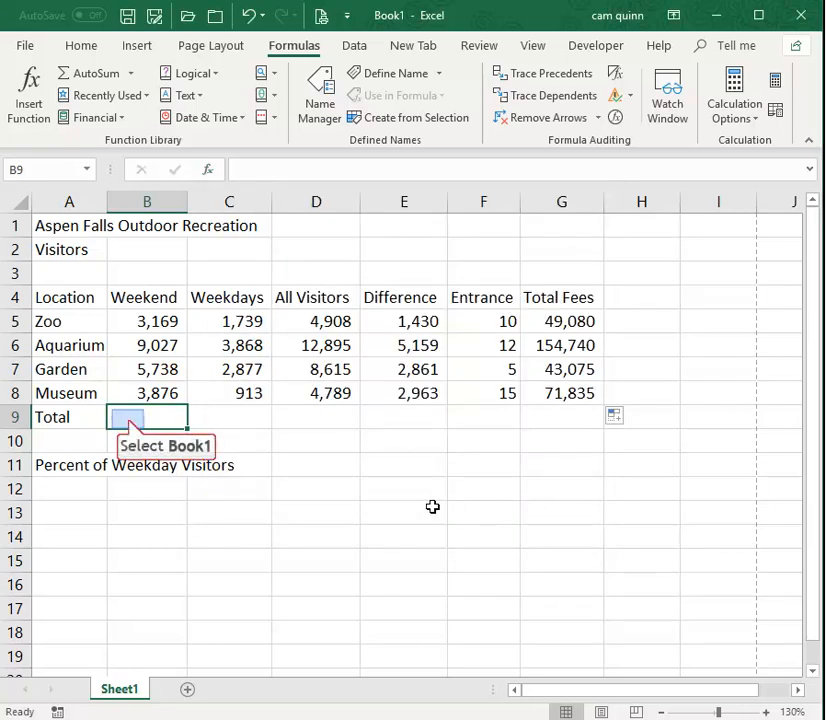
Enter the formula =SUM(B5:B8) in the weekend Total cell B9.
{"action": "left_click", "coordinate": [128, 418]}
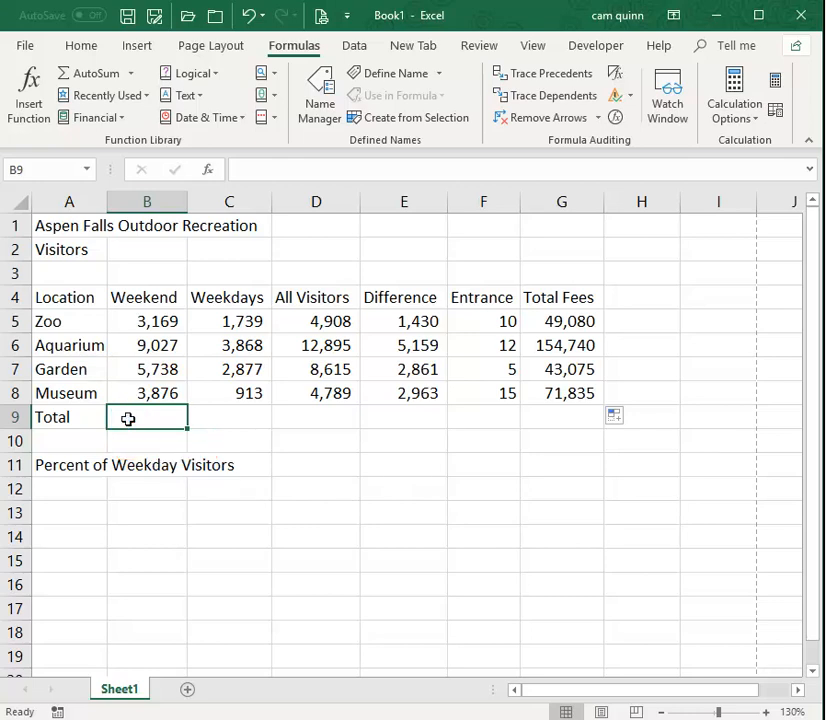
{"action": "type", "text": "="}
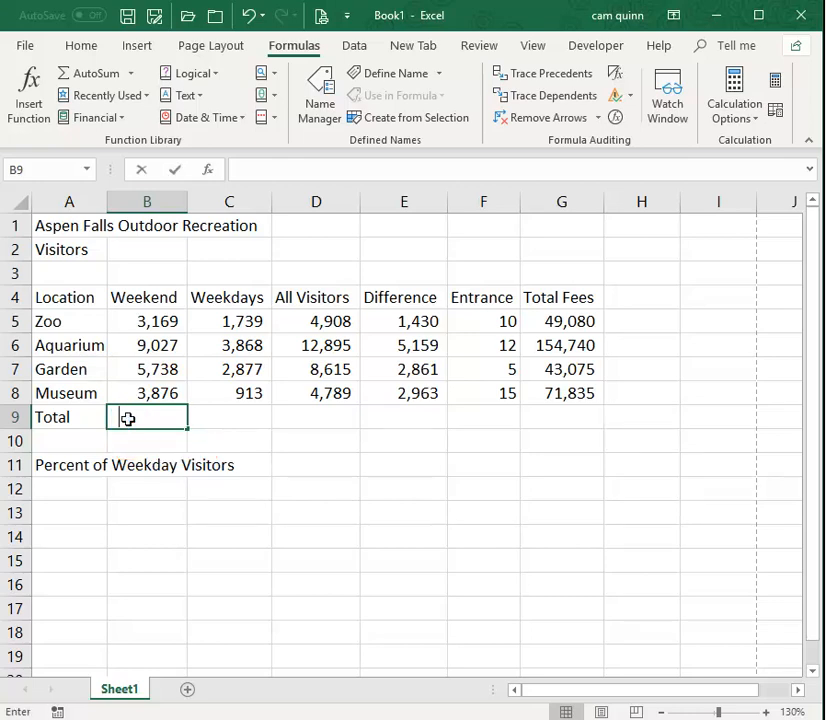
{"action": "type", "text": "sum("}
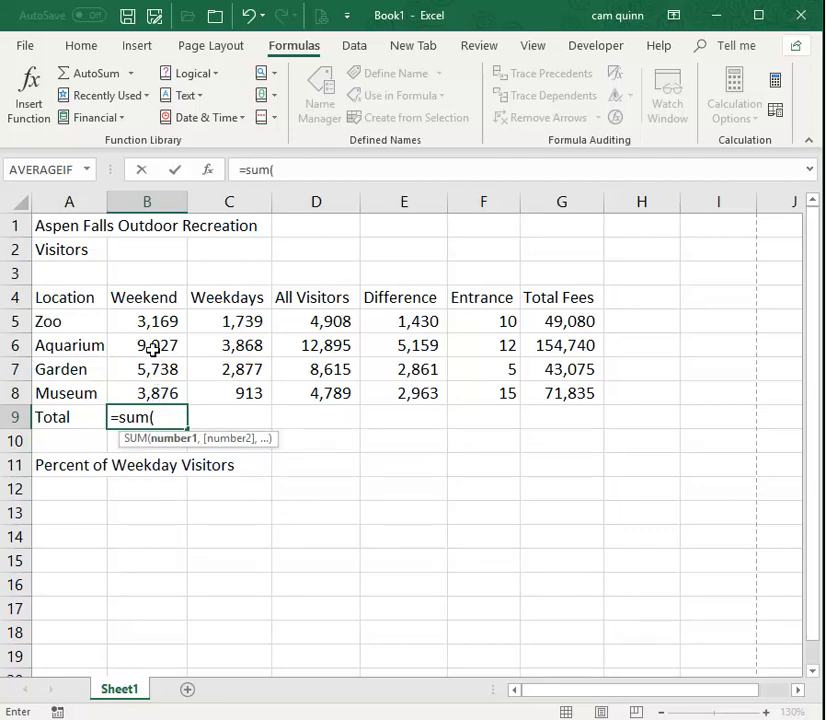
{"action": "left_click_drag", "start_coordinate": [152, 319], "coordinate": [159, 391]}
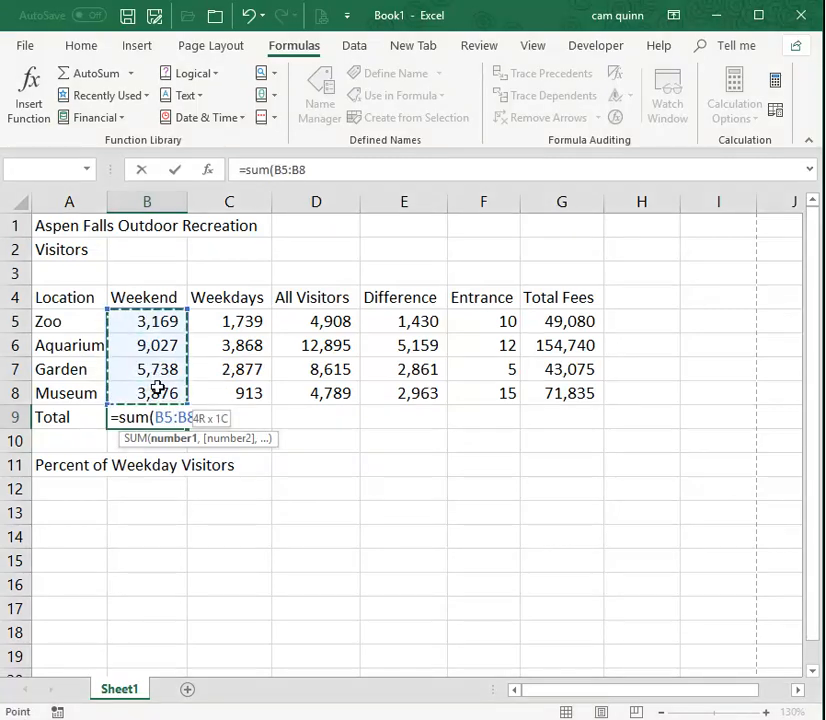
{"action": "type", "text": ")"}
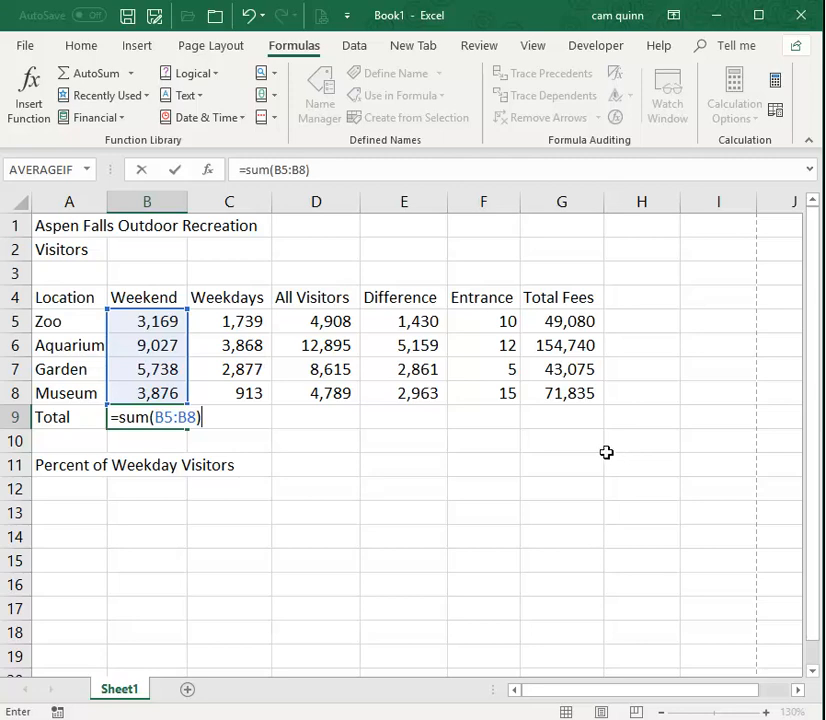
{"action": "key", "text": "Return"}
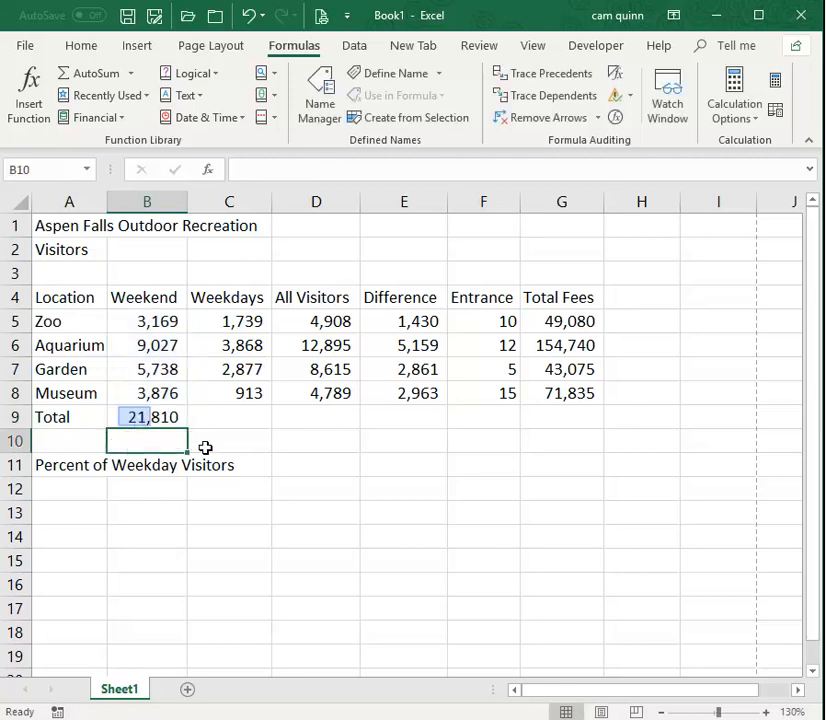
Check the cell range referenced by the SUM formula in B9, leaving the formula as it is.
{"action": "left_click", "coordinate": [135, 417]}
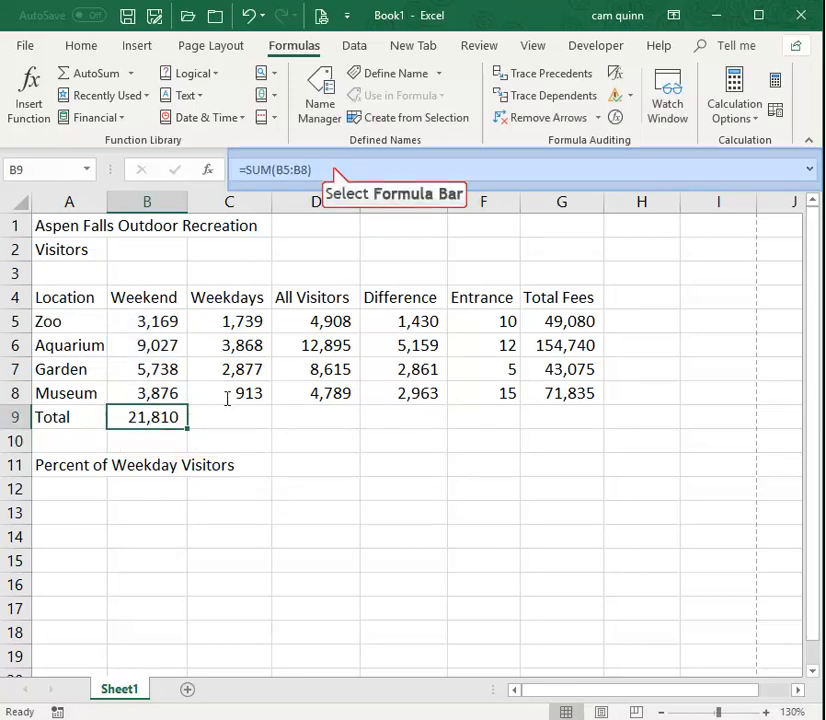
{"action": "left_click", "coordinate": [335, 168]}
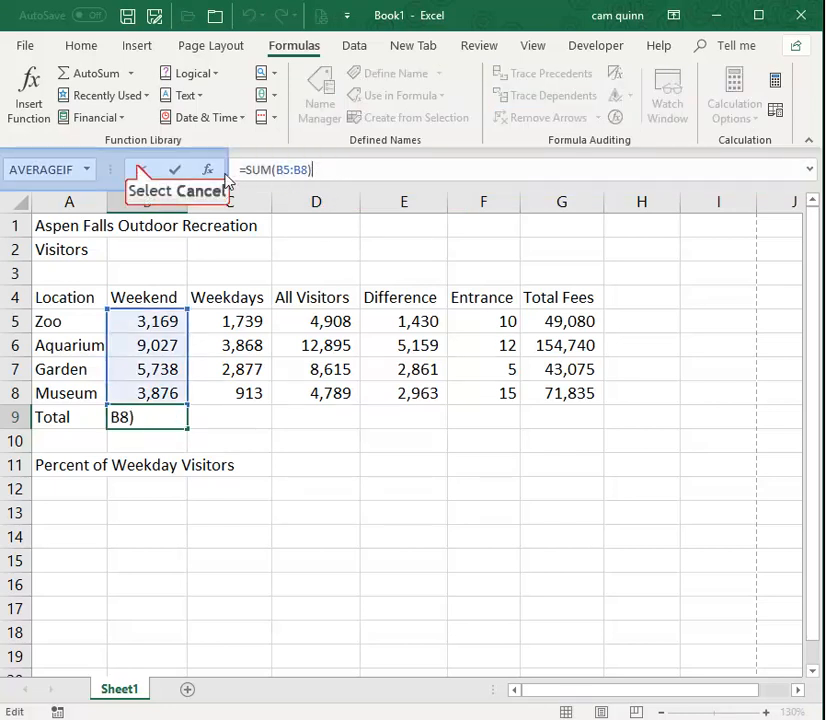
{"action": "left_click", "coordinate": [140, 170]}
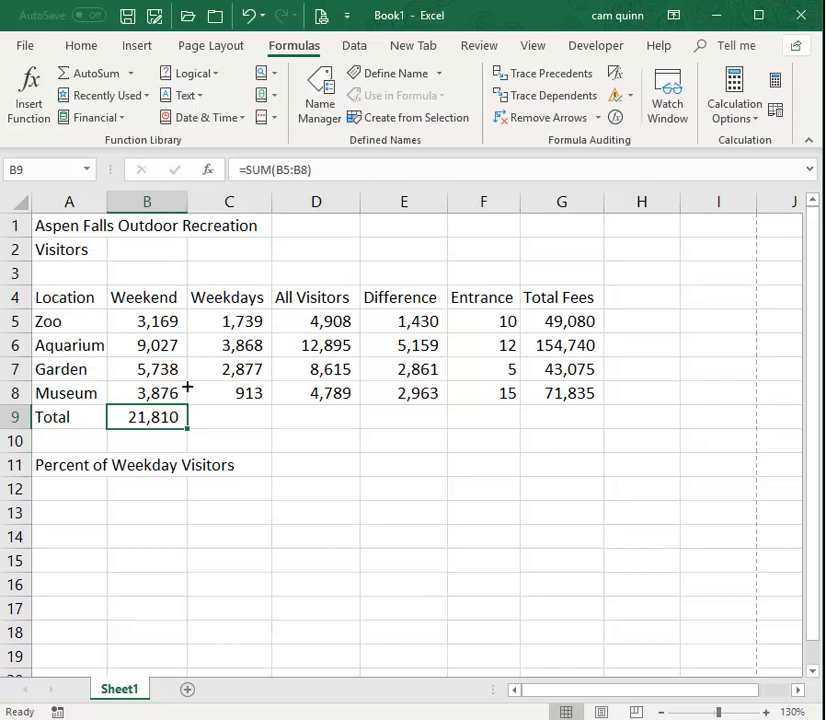
Fill the Total formula from B9 across to D9 and check the formulas in B9, C9 and D9.
{"action": "left_click_drag", "start_coordinate": [188, 432], "coordinate": [345, 430]}
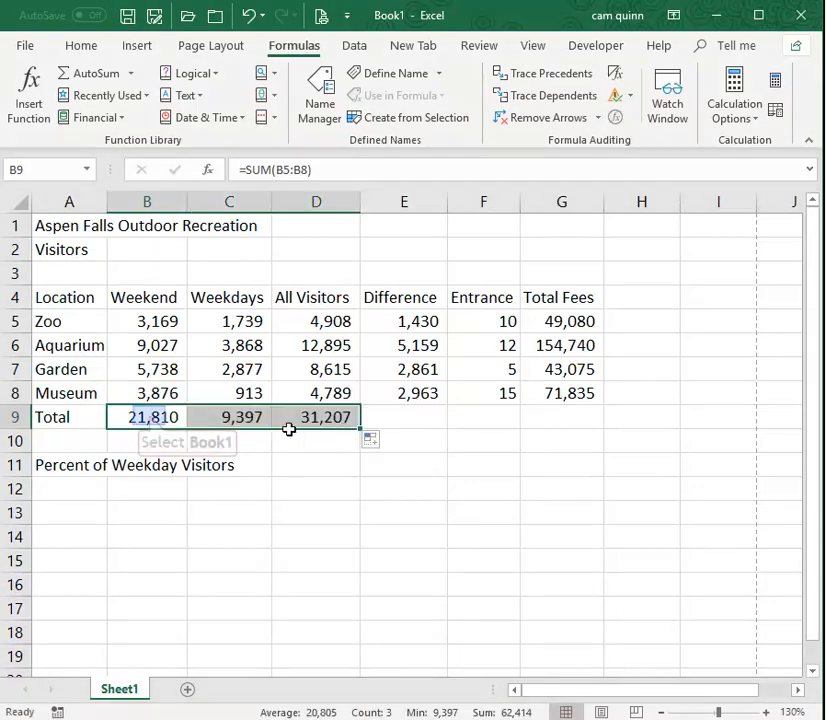
{"action": "left_click", "coordinate": [146, 417]}
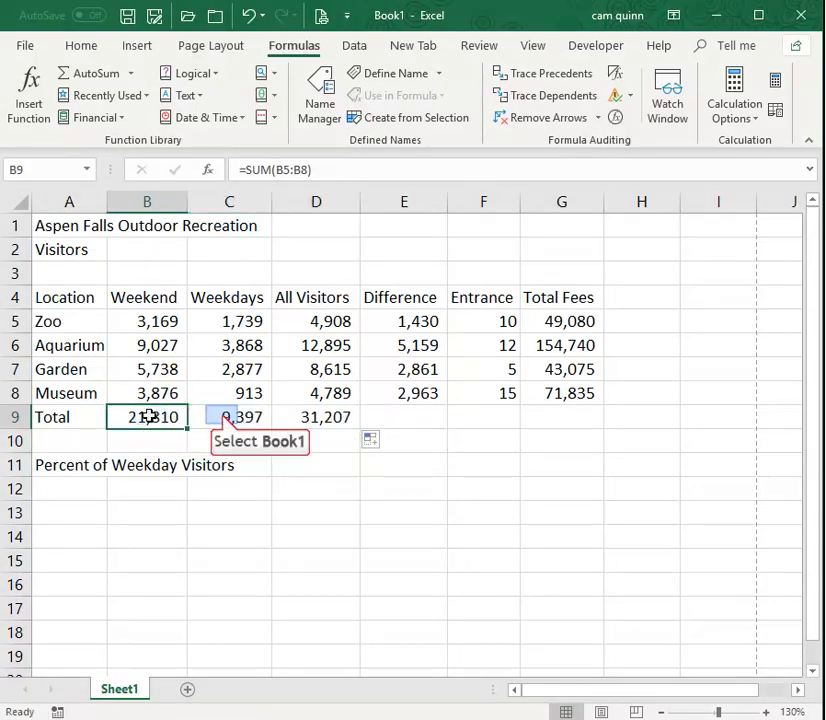
{"action": "left_click", "coordinate": [222, 416]}
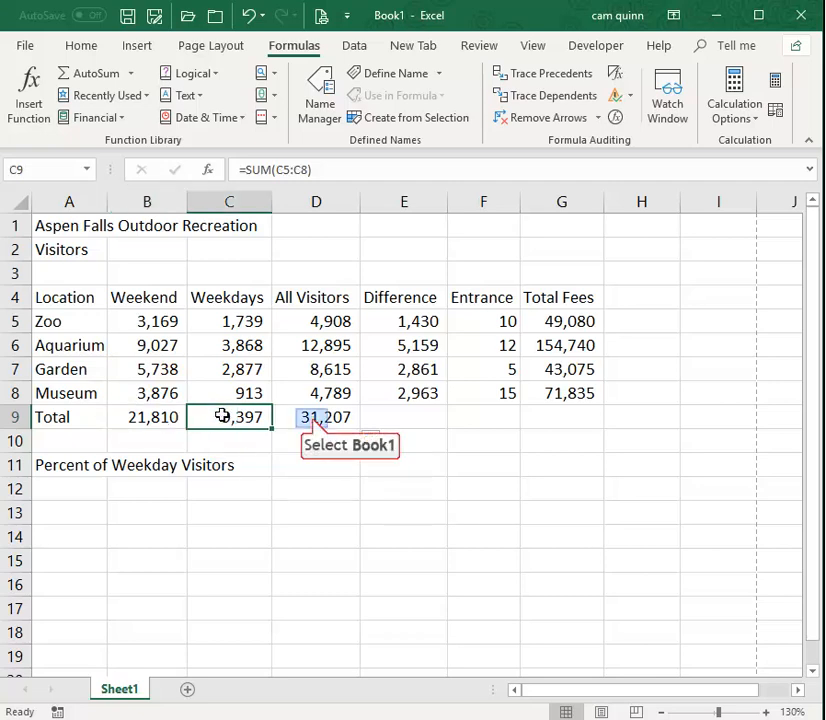
{"action": "left_click", "coordinate": [308, 417]}
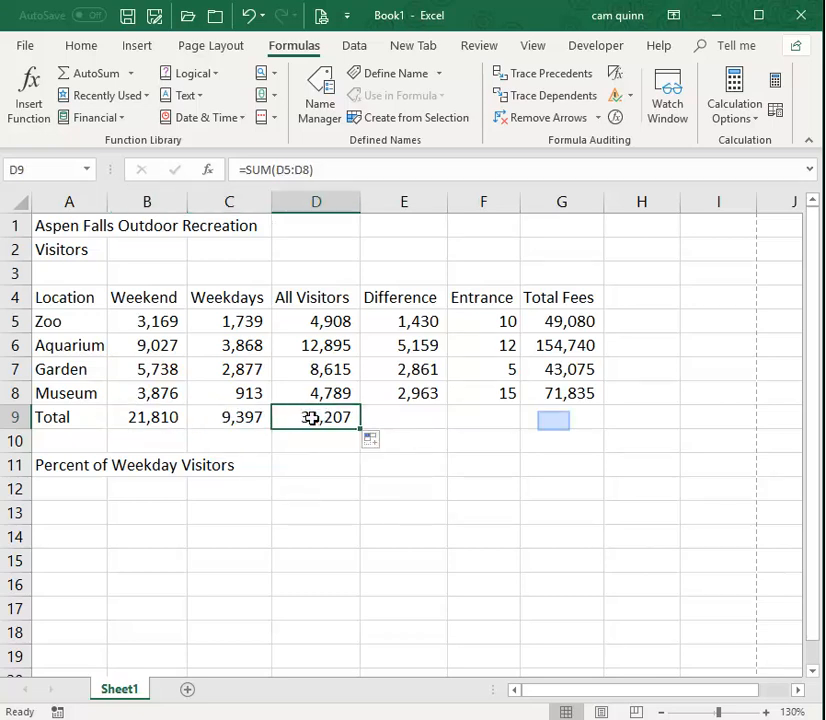
Total the Total Fees column in G9 with AutoSum over G5:G8.
{"action": "left_click", "coordinate": [554, 419]}
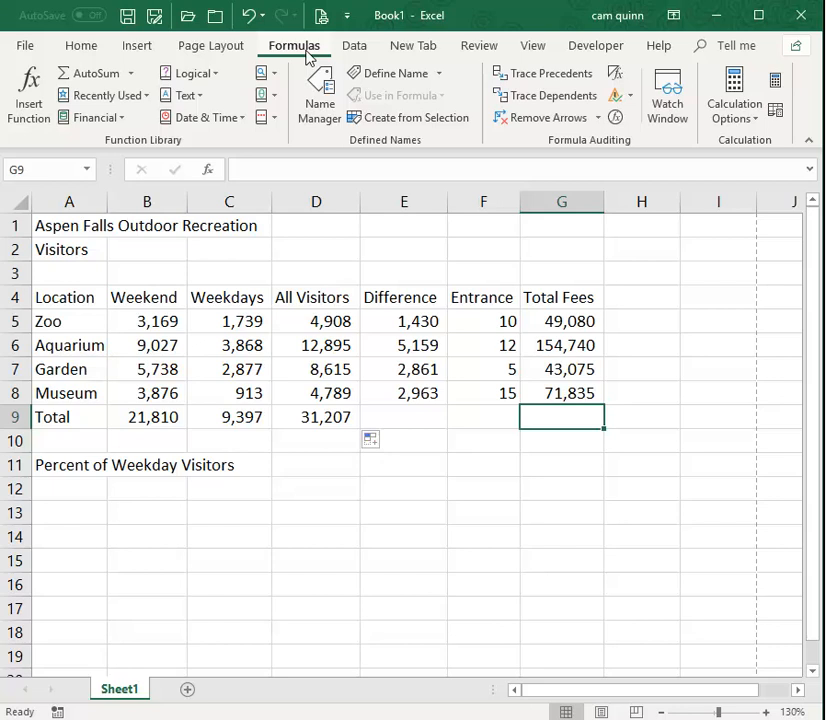
{"action": "left_click", "coordinate": [87, 48]}
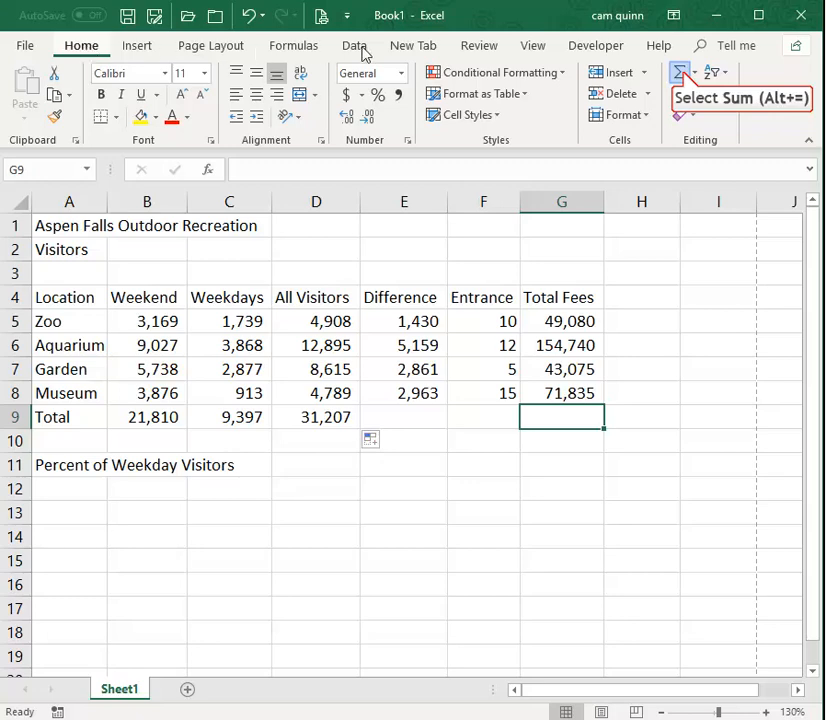
{"action": "left_click", "coordinate": [680, 75]}
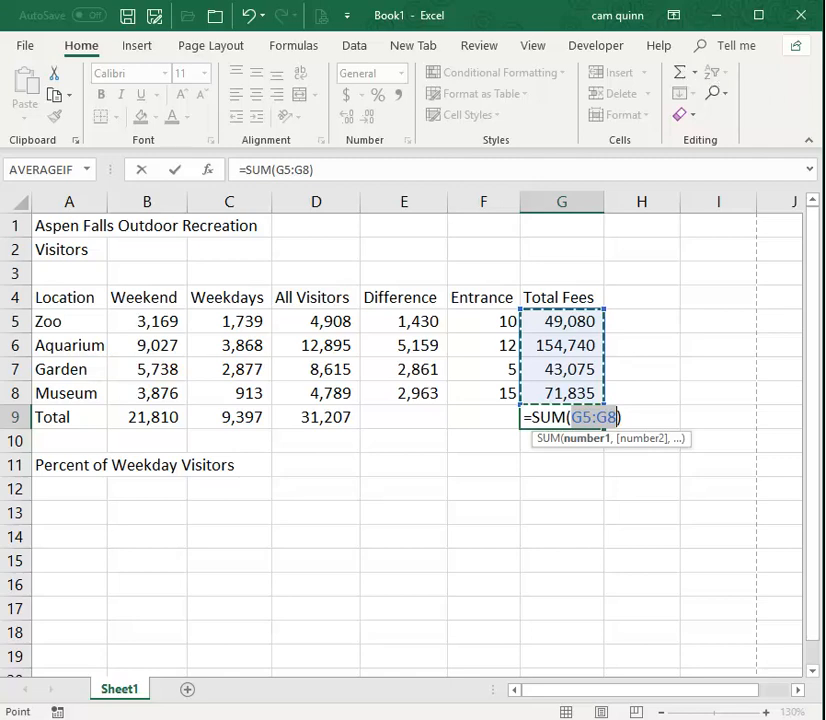
{"action": "key", "text": "Return"}
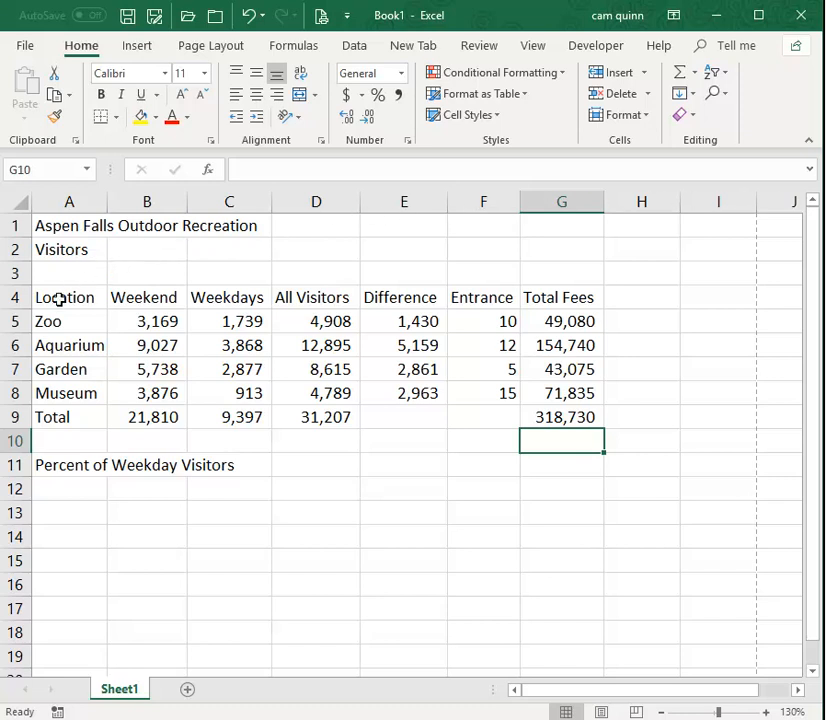
{"action": "left_click_drag", "start_coordinate": [52, 321], "coordinate": [62, 392]}
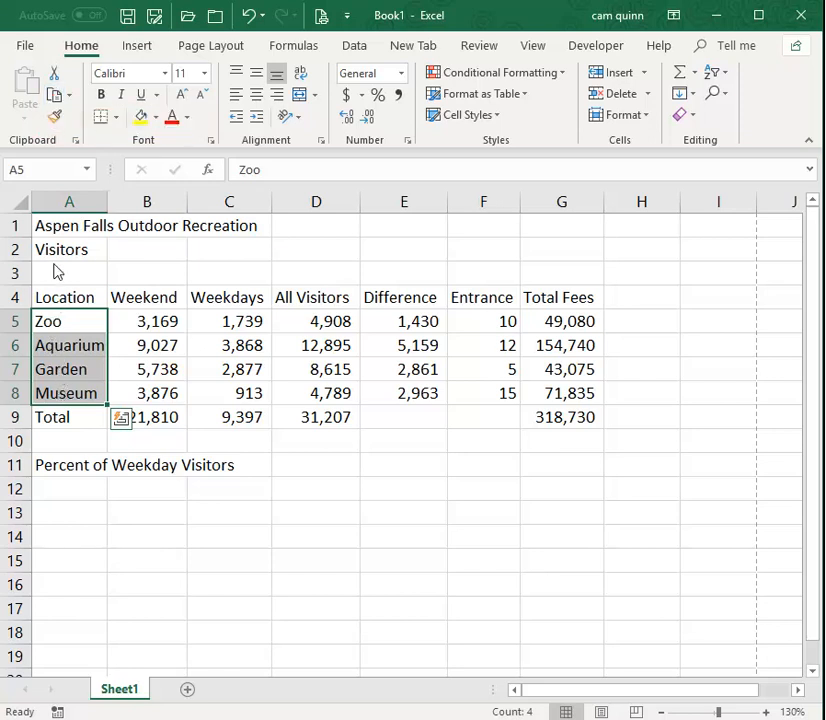
{"action": "left_click", "coordinate": [55, 97]}
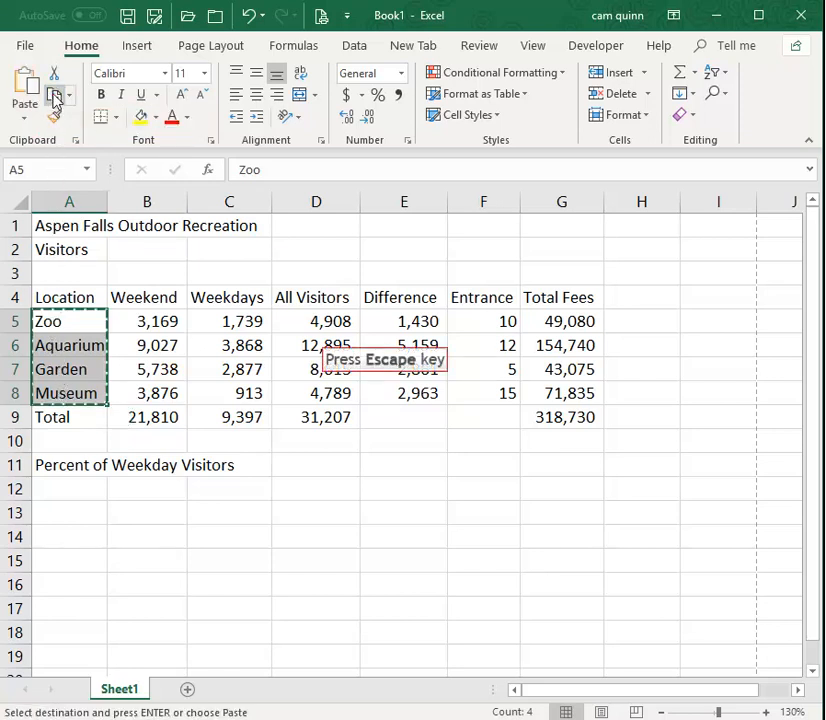
{"action": "key", "text": "Escape"}
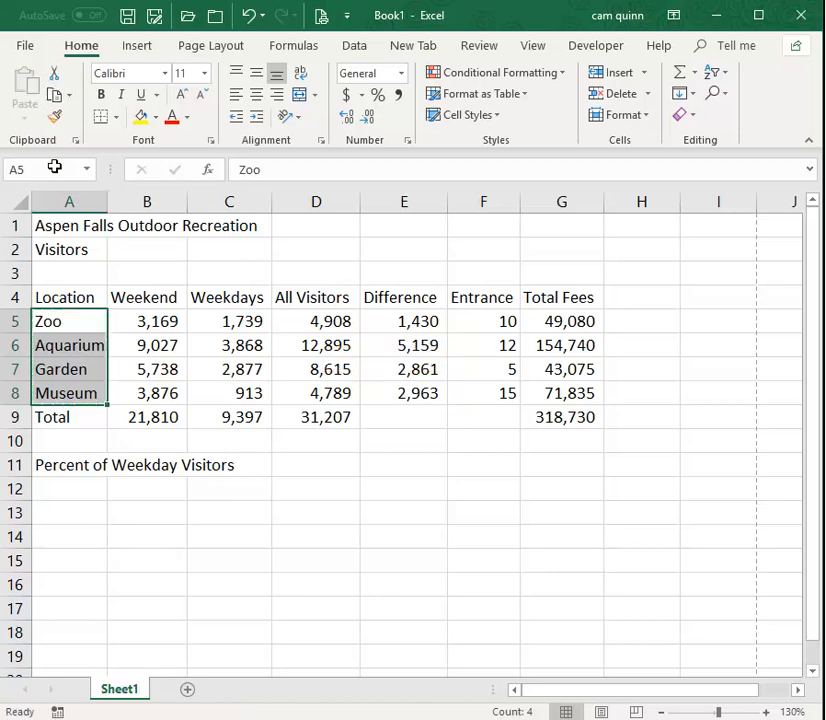
Copy the location names in A5:A8 to A12:A15 under Percent of Weekday Visitors, and end copy mode.
{"action": "left_click_drag", "start_coordinate": [55, 318], "coordinate": [53, 394]}
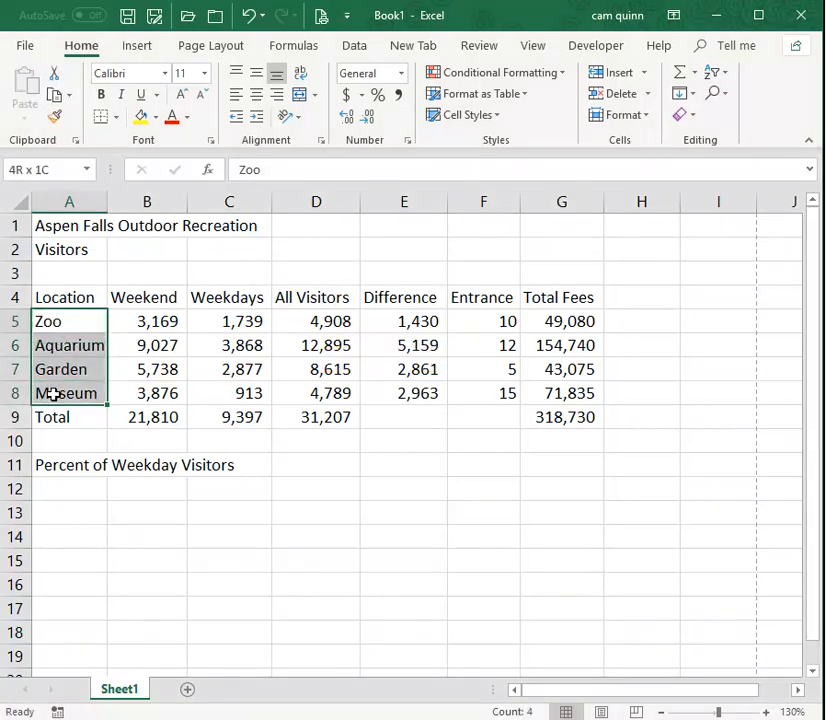
{"action": "right_click", "coordinate": [84, 322]}
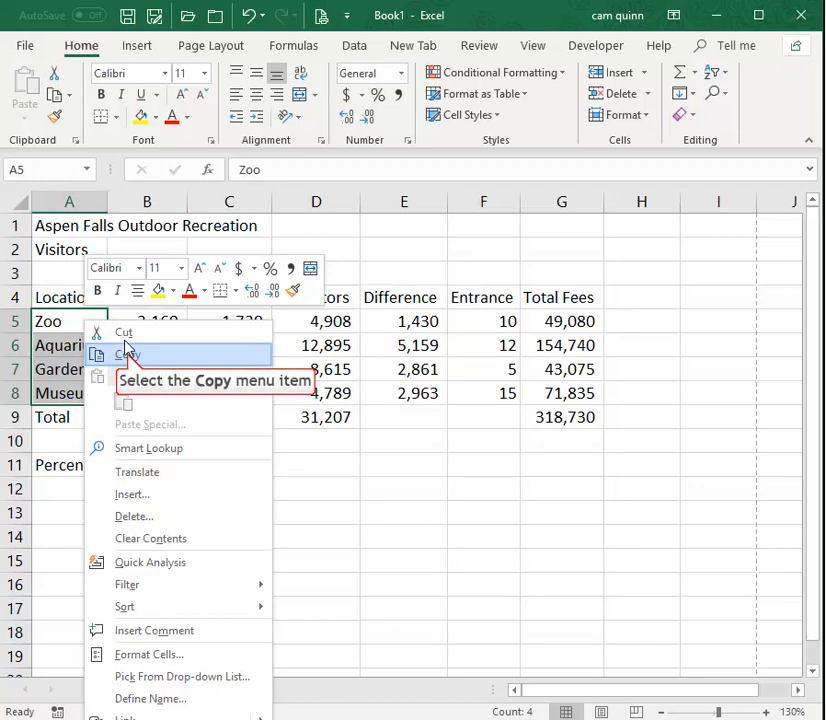
{"action": "left_click", "coordinate": [125, 354]}
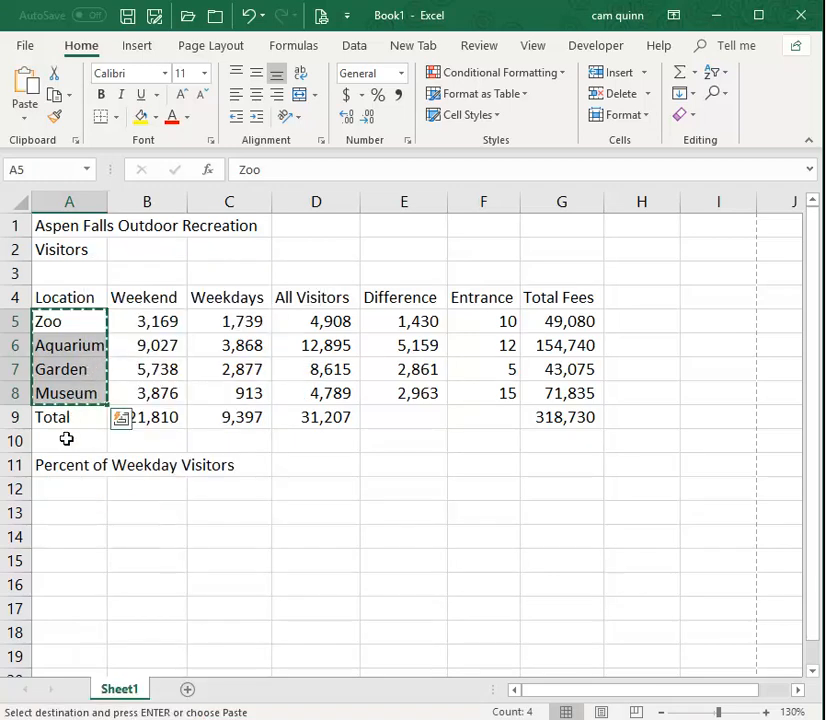
{"action": "left_click", "coordinate": [64, 487]}
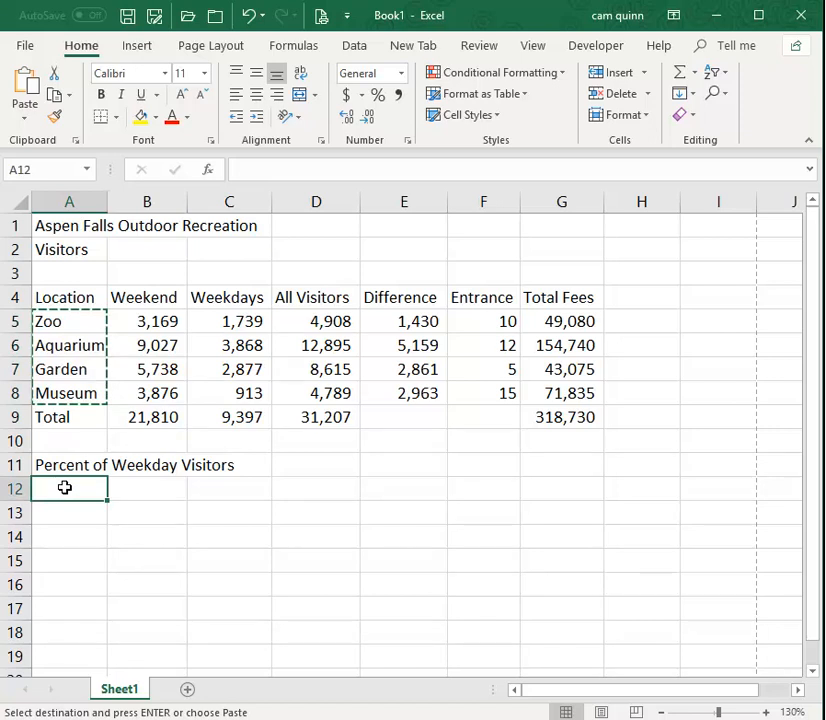
{"action": "right_click", "coordinate": [64, 487]}
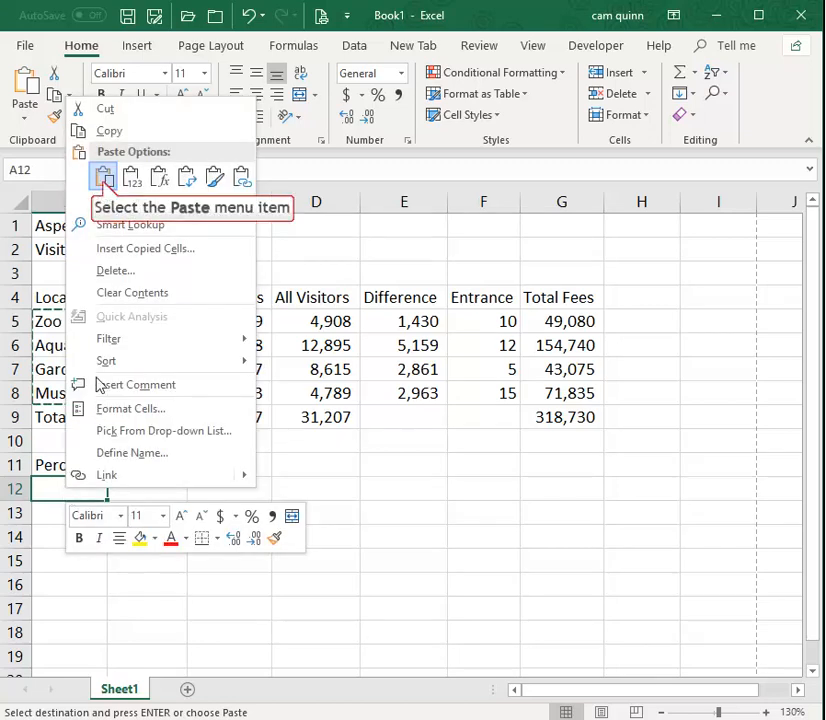
{"action": "left_click", "coordinate": [104, 176]}
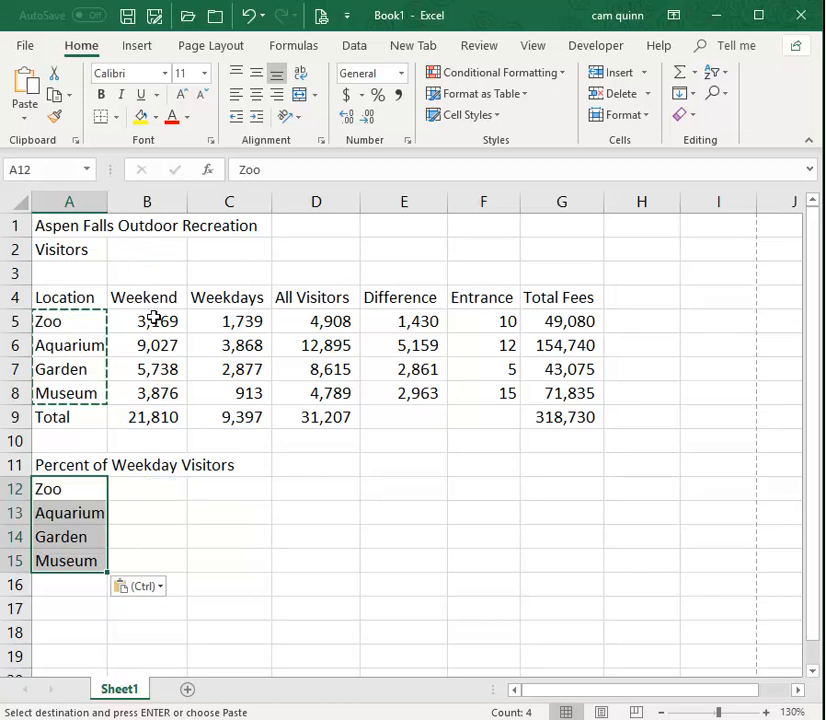
{"action": "left_click", "coordinate": [161, 488]}
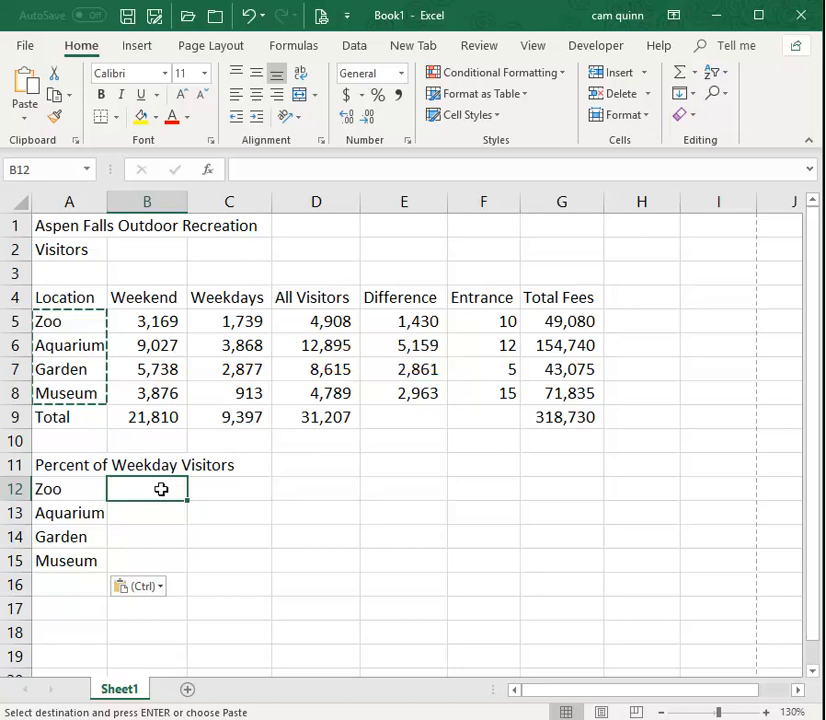
{"action": "key", "text": "Escape"}
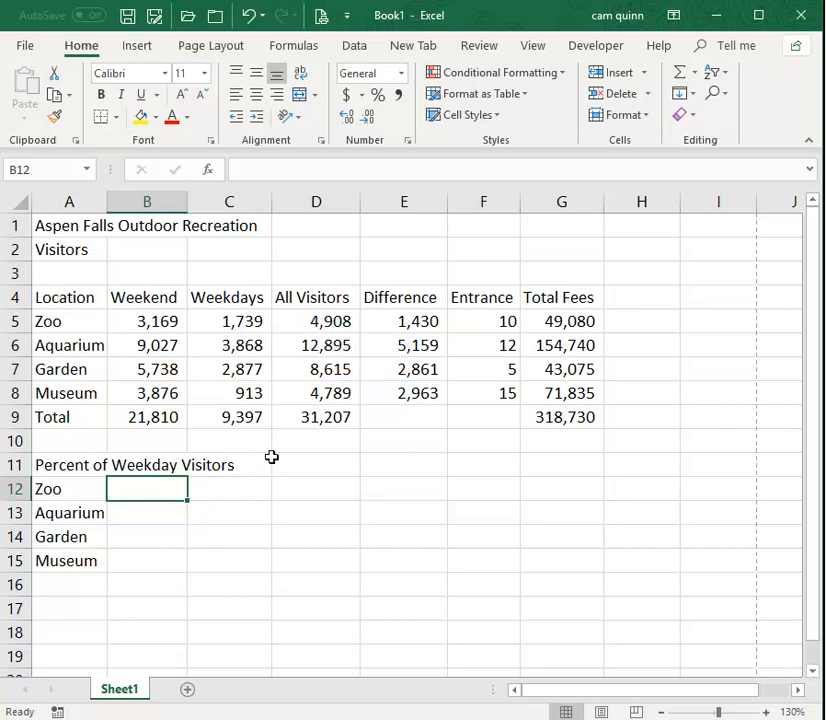
Enter the formula =C5/D5 in B12 for the Zoo's percent of weekday visitors.
{"action": "left_click", "coordinate": [320, 328]}
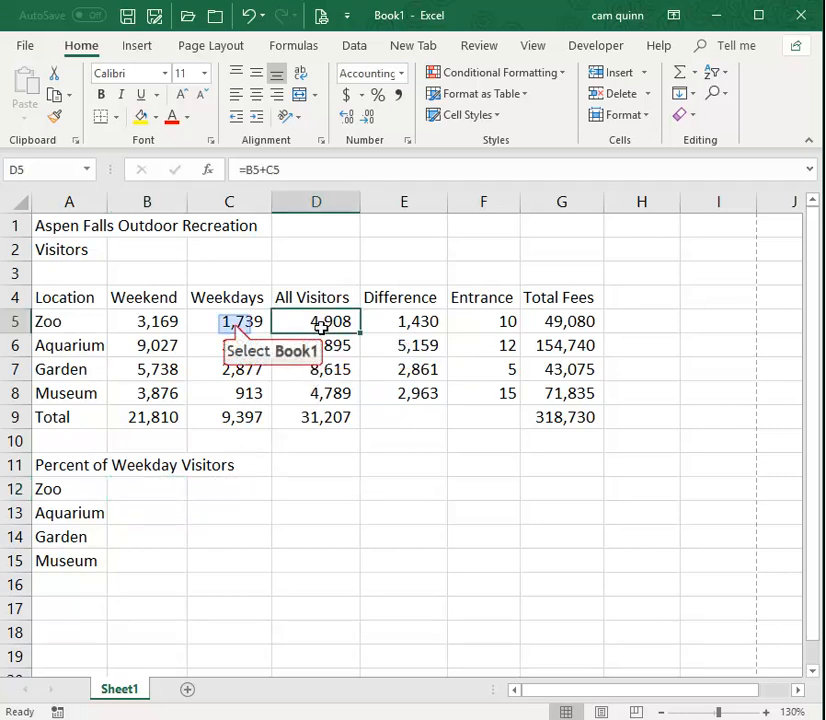
{"action": "left_click", "coordinate": [233, 323]}
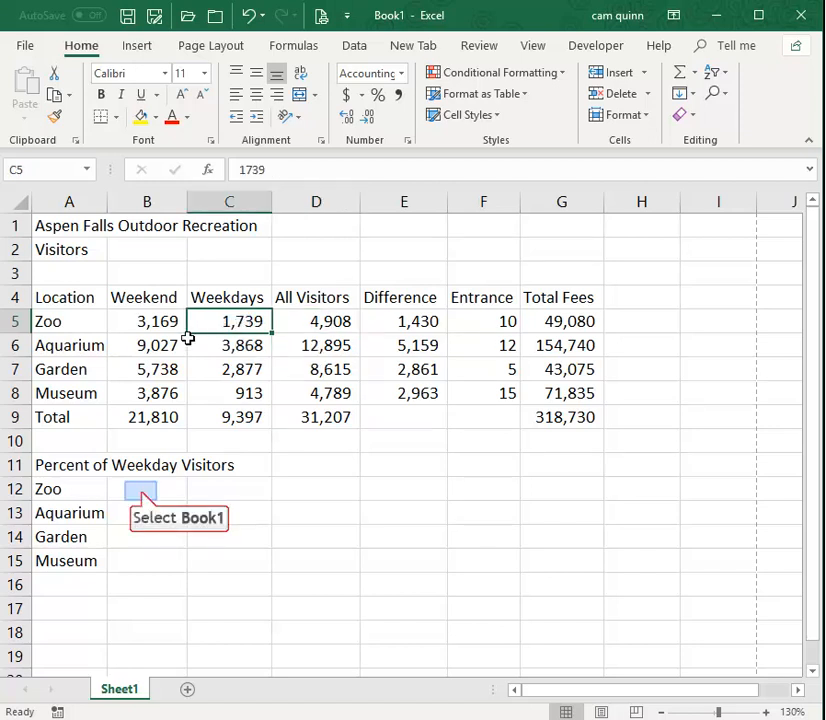
{"action": "left_click", "coordinate": [141, 491]}
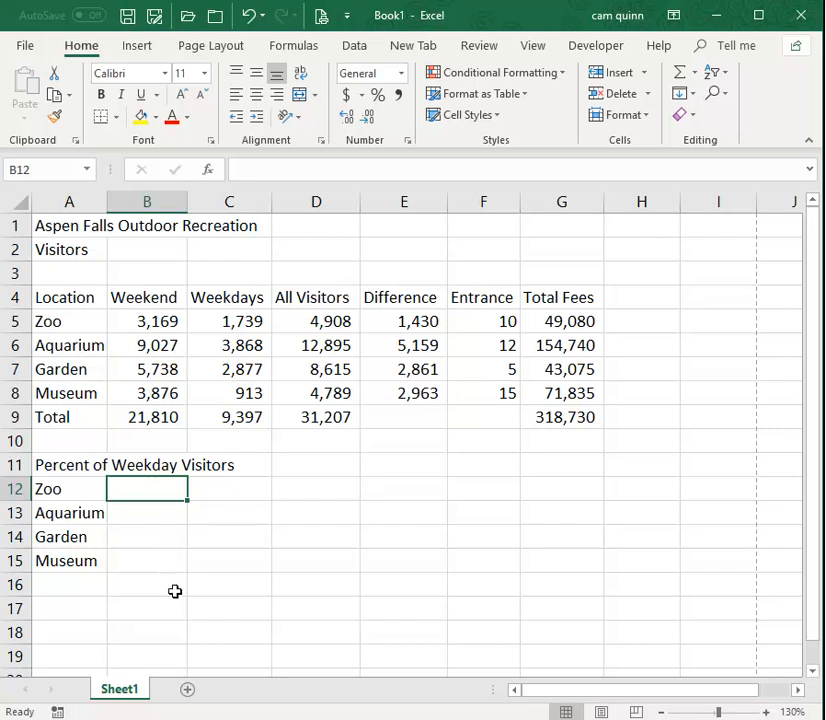
{"action": "type", "text": "="}
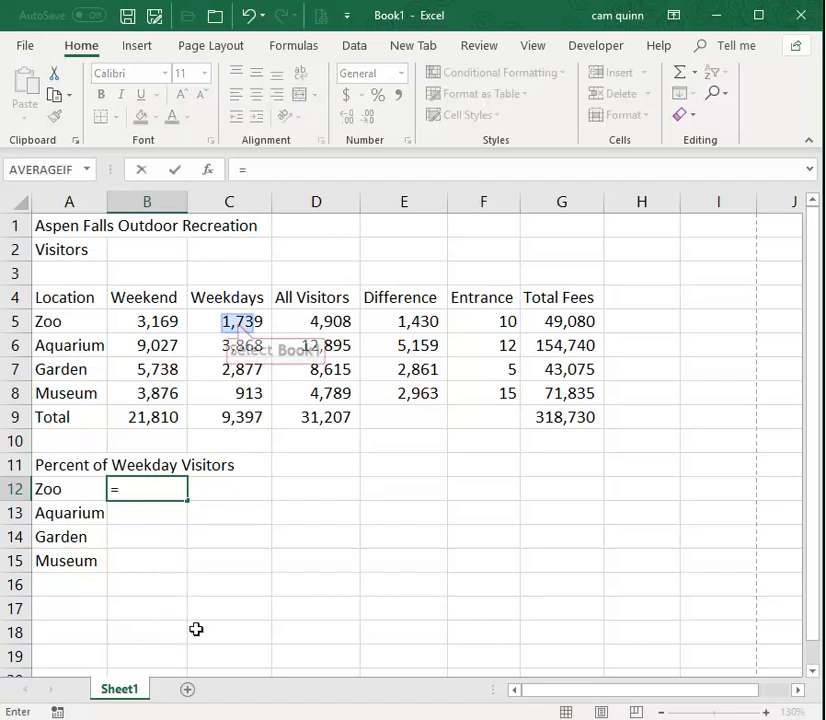
{"action": "left_click", "coordinate": [237, 322]}
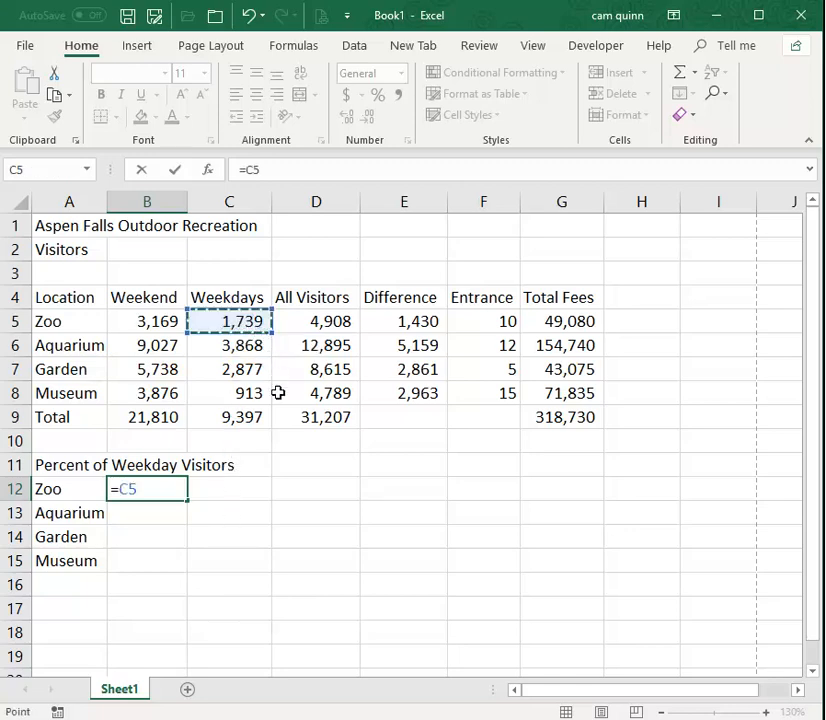
{"action": "type", "text": "/"}
{"action": "left_click", "coordinate": [325, 321]}
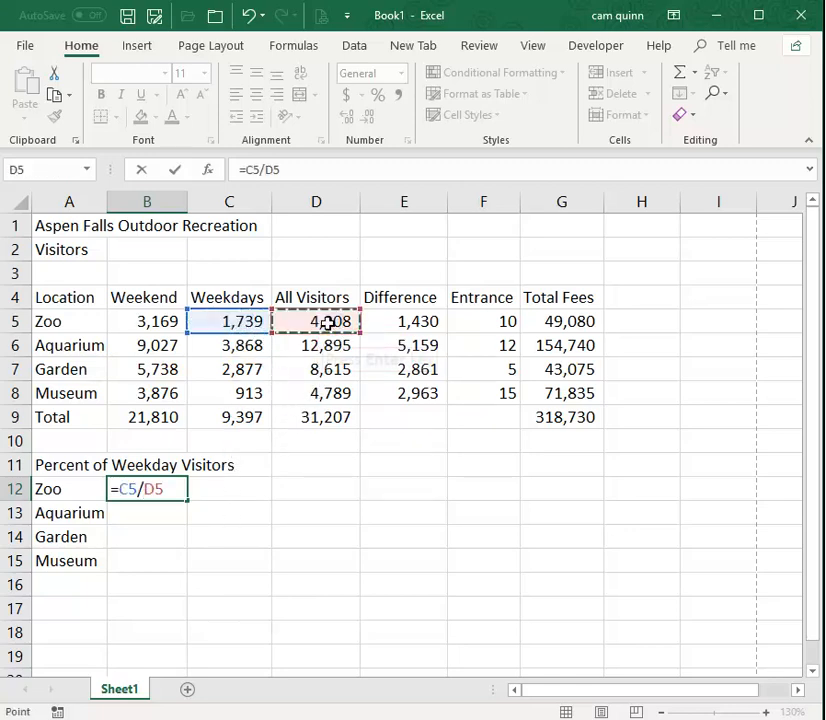
{"action": "key", "text": "Return"}
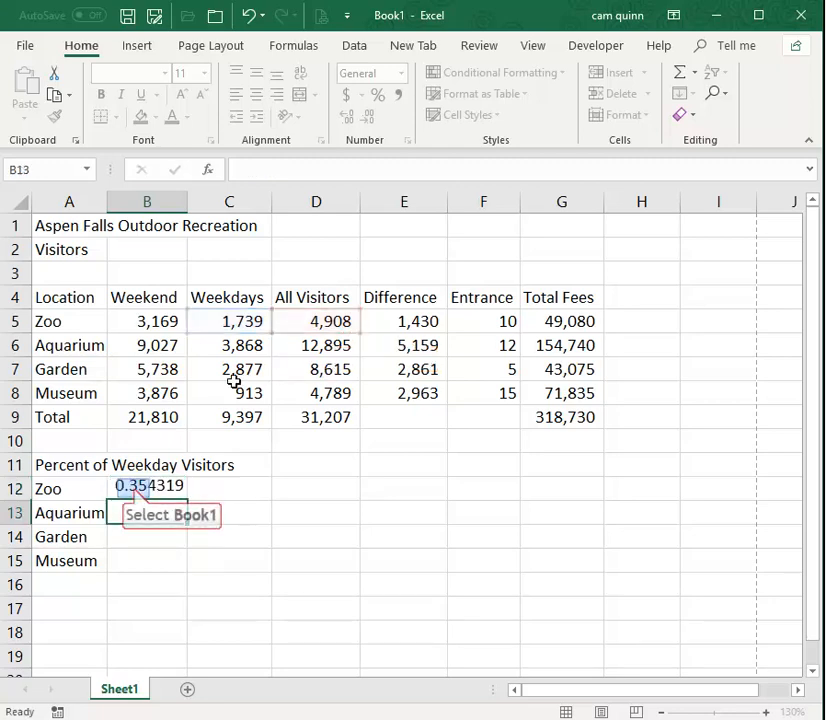
Apply the Percent cell style to B12 and show the value with two decimal places.
{"action": "left_click", "coordinate": [138, 492]}
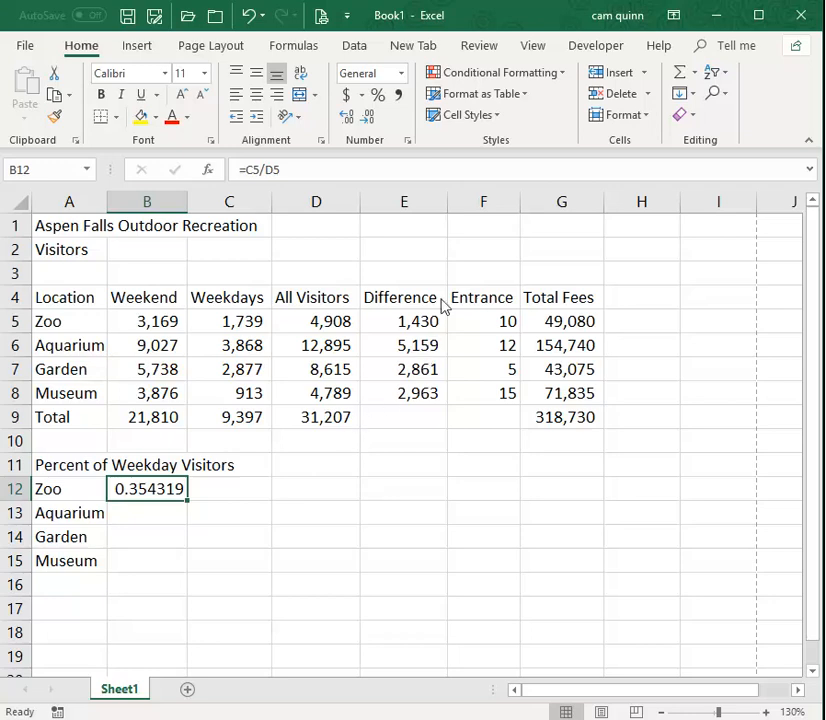
{"action": "left_click", "coordinate": [470, 116]}
{"action": "left_click", "coordinate": [819, 448]}
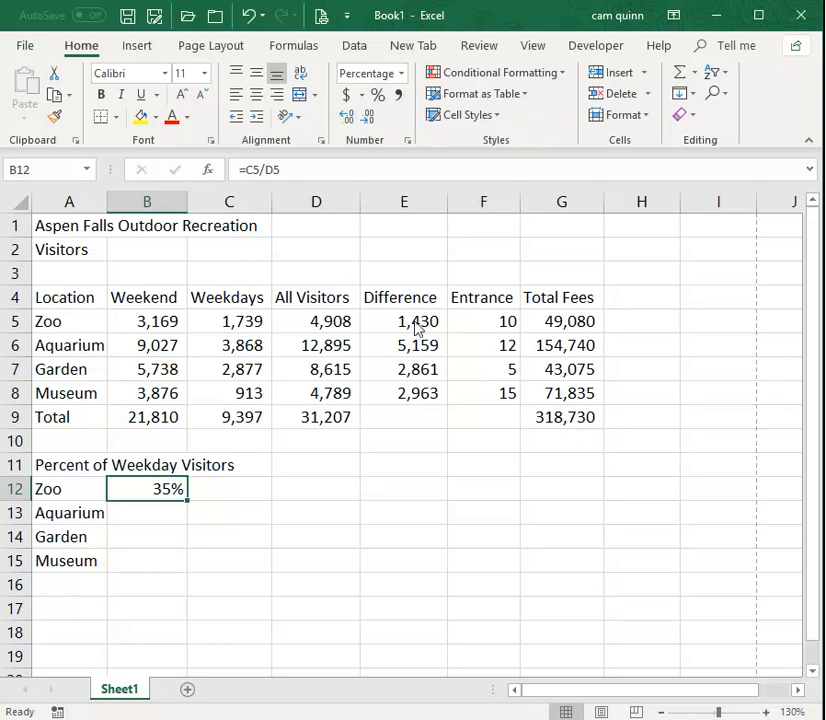
{"action": "left_click", "coordinate": [346, 119]}
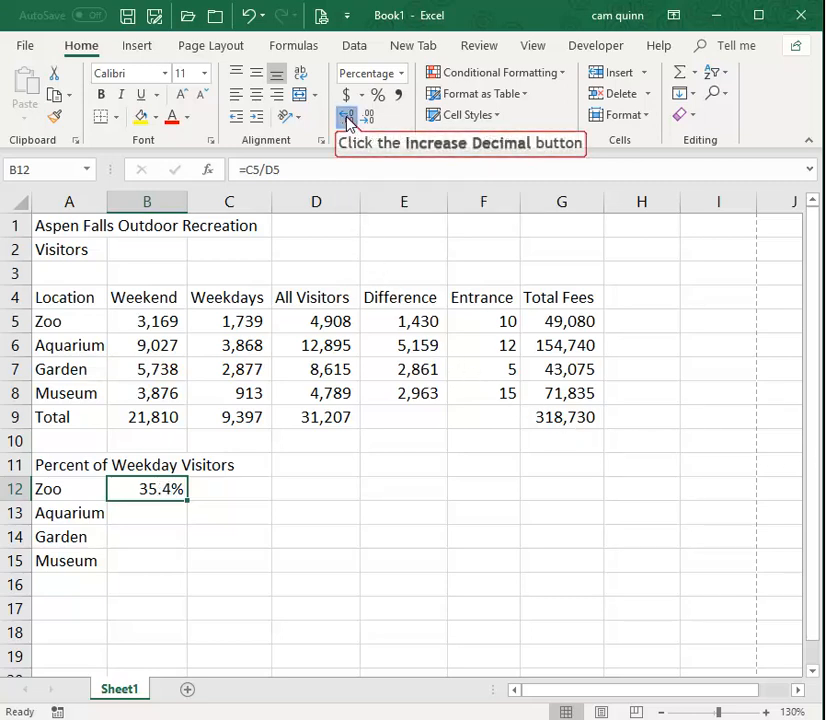
{"action": "left_click", "coordinate": [346, 119]}
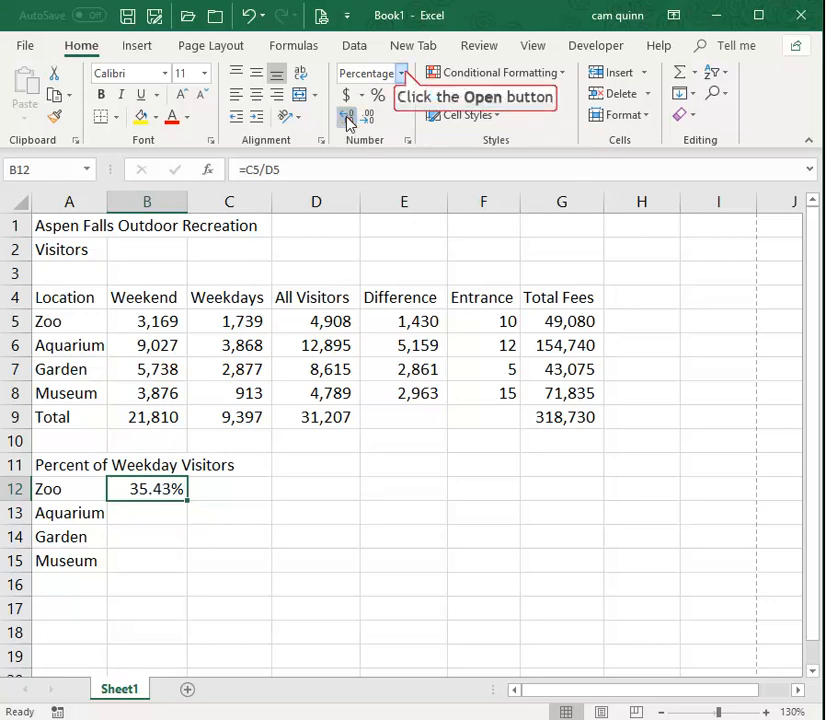
Reapply the percent format with two decimal places to B12 and fill its formula down through B15.
{"action": "left_click", "coordinate": [403, 73]}
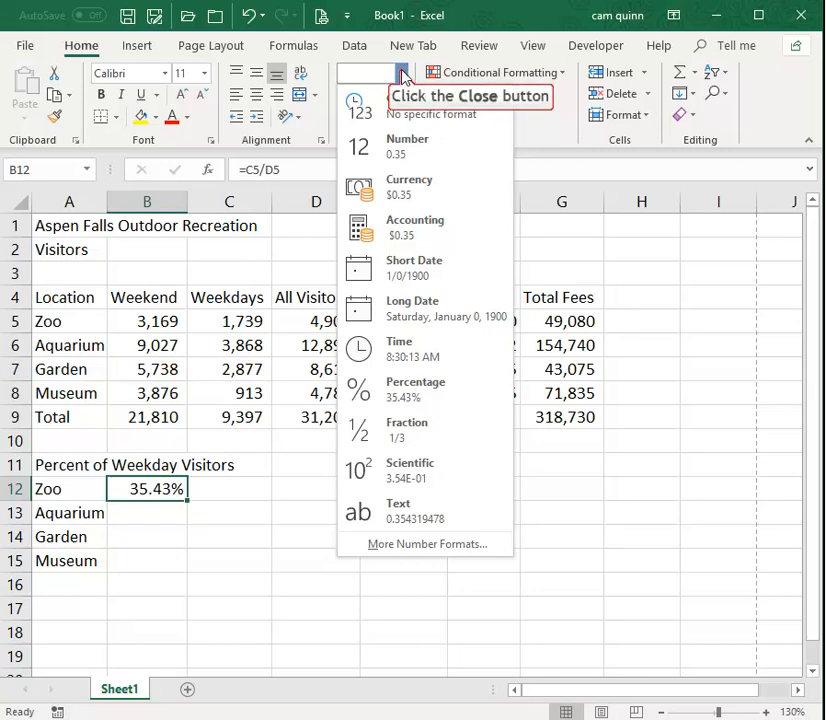
{"action": "left_click", "coordinate": [402, 75]}
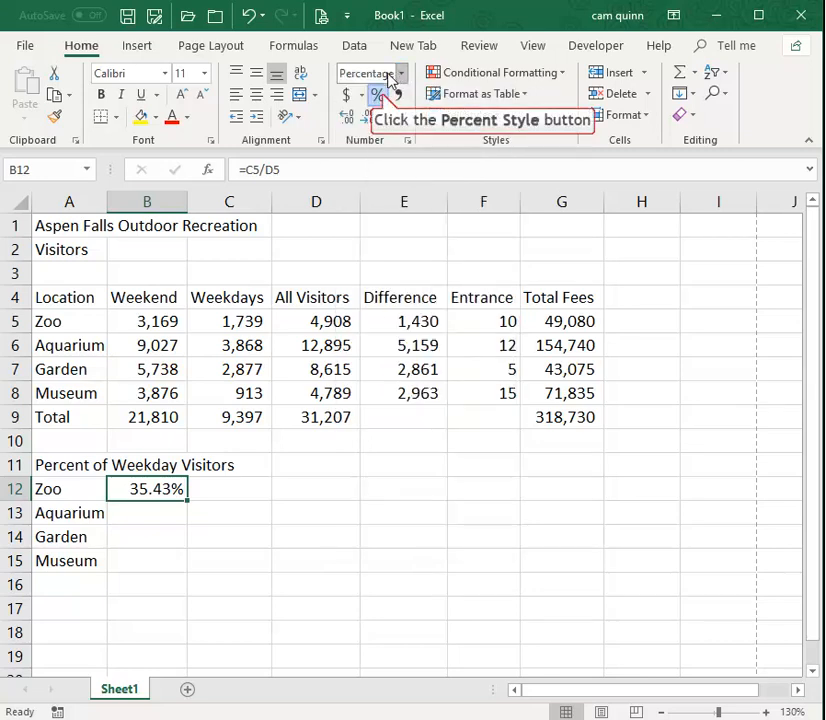
{"action": "left_click", "coordinate": [379, 94]}
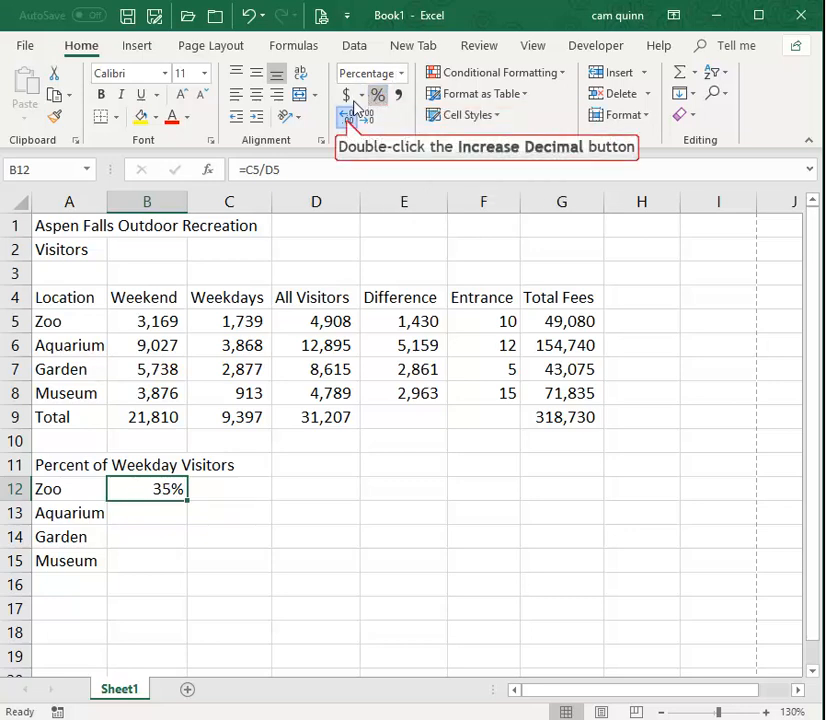
{"action": "double_click", "coordinate": [347, 120]}
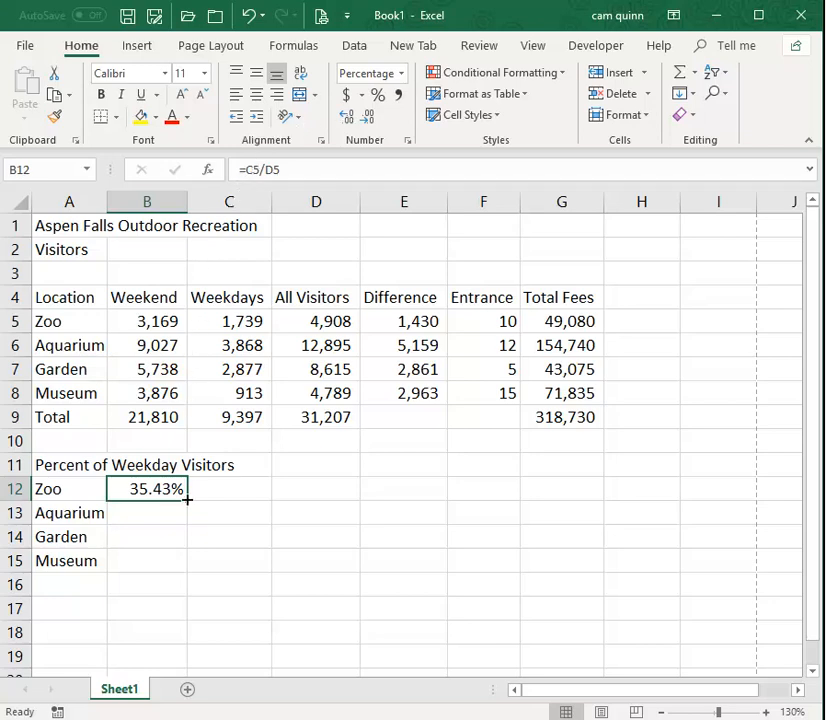
{"action": "left_click_drag", "start_coordinate": [187, 499], "coordinate": [186, 567]}
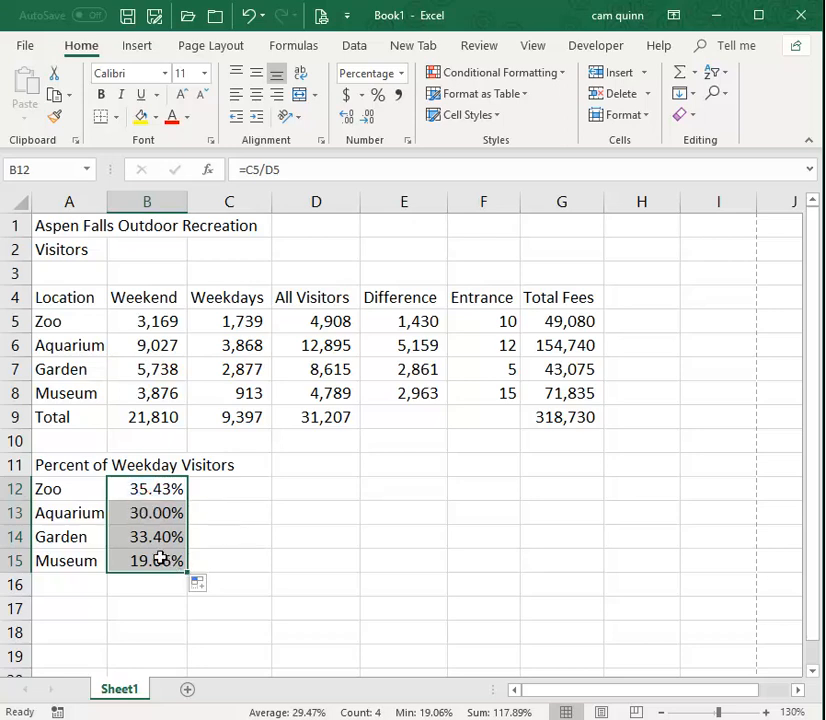
Delete the contents of B12 and re-enter the formula =C5/D5 using cell references.
{"action": "left_click", "coordinate": [143, 487]}
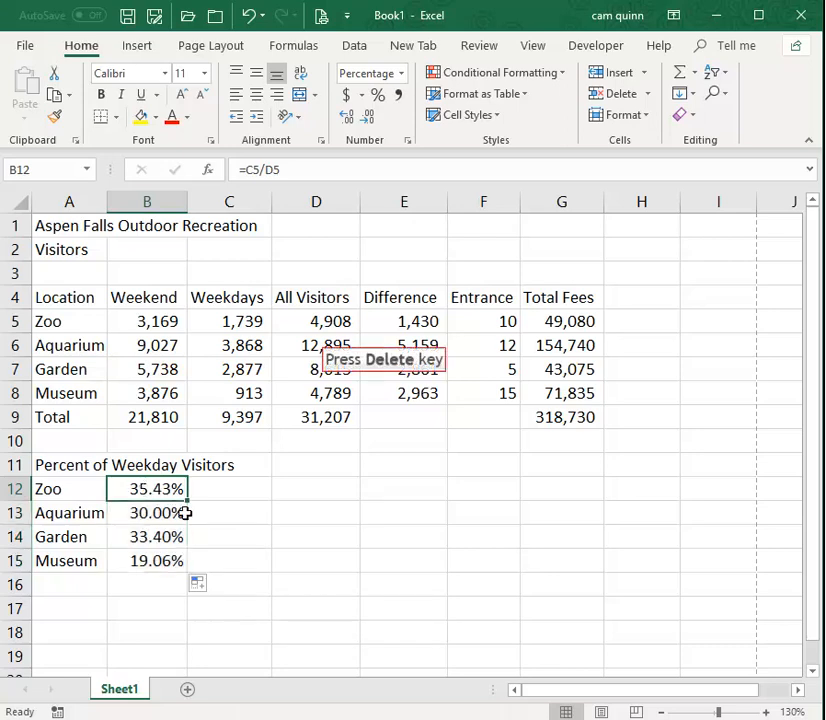
{"action": "key", "text": "Delete"}
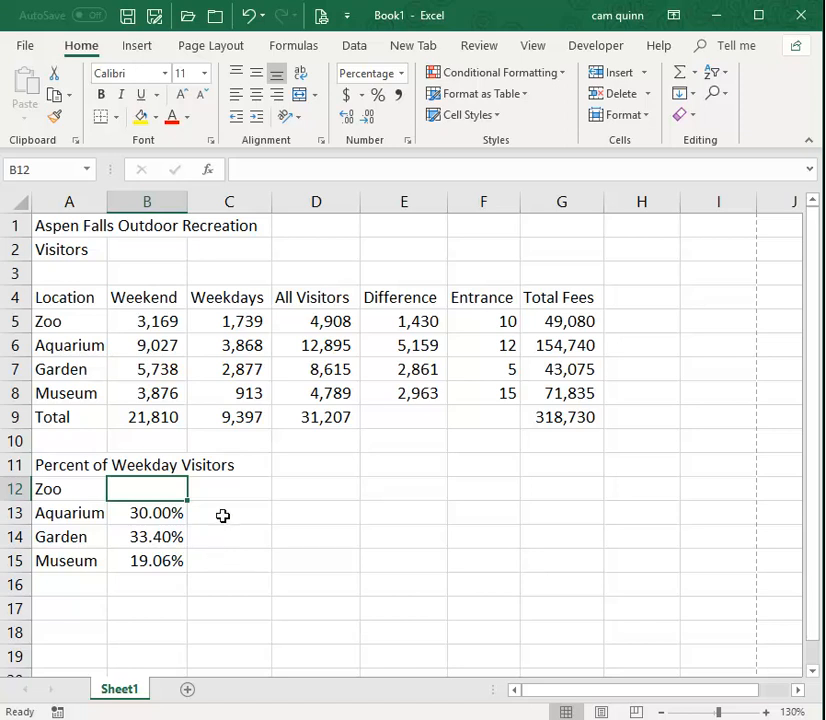
{"action": "type", "text": "="}
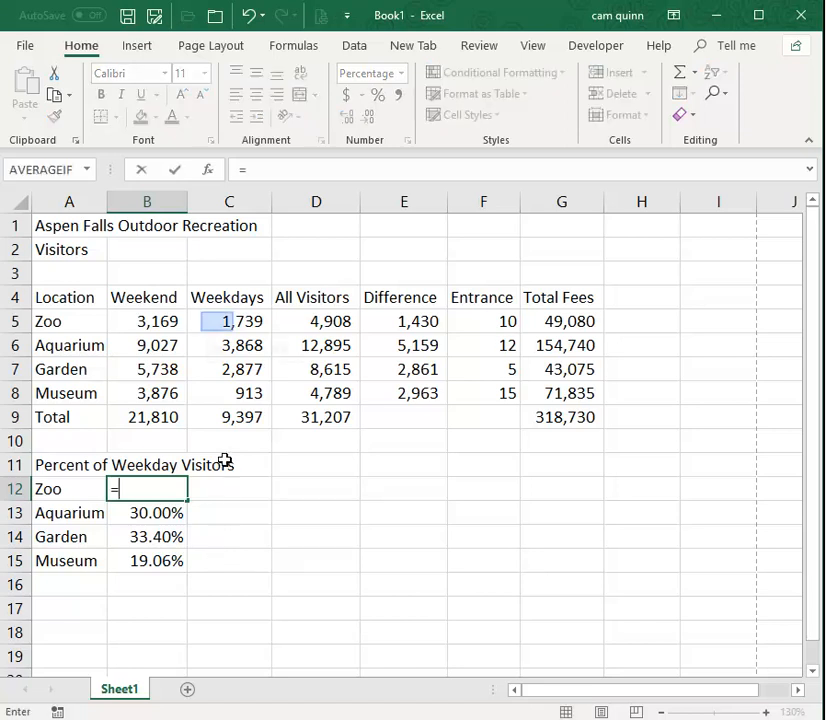
{"action": "left_click", "coordinate": [216, 321]}
{"action": "type", "text": "/"}
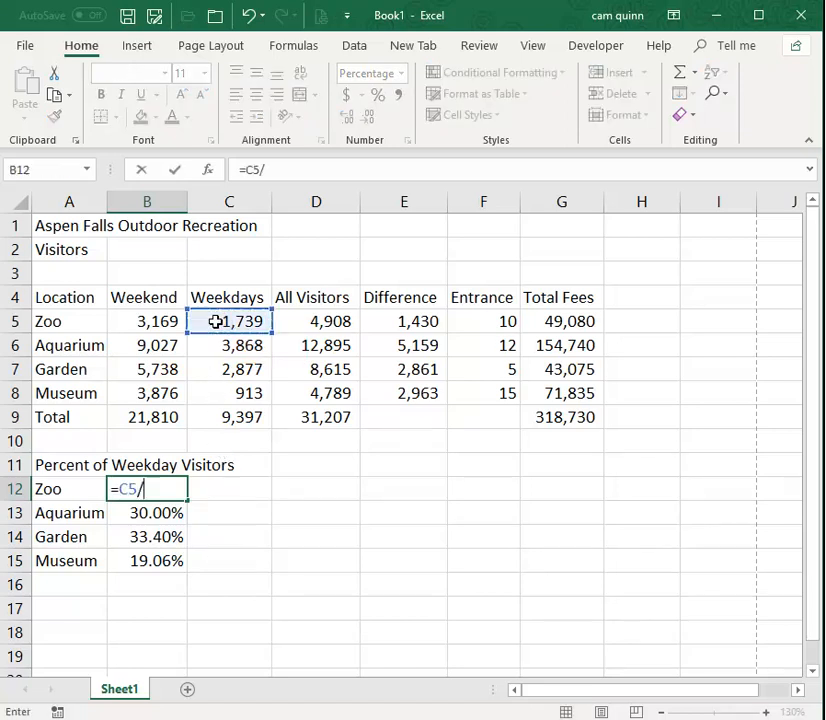
{"action": "left_click", "coordinate": [331, 322]}
{"action": "key", "text": "Return"}
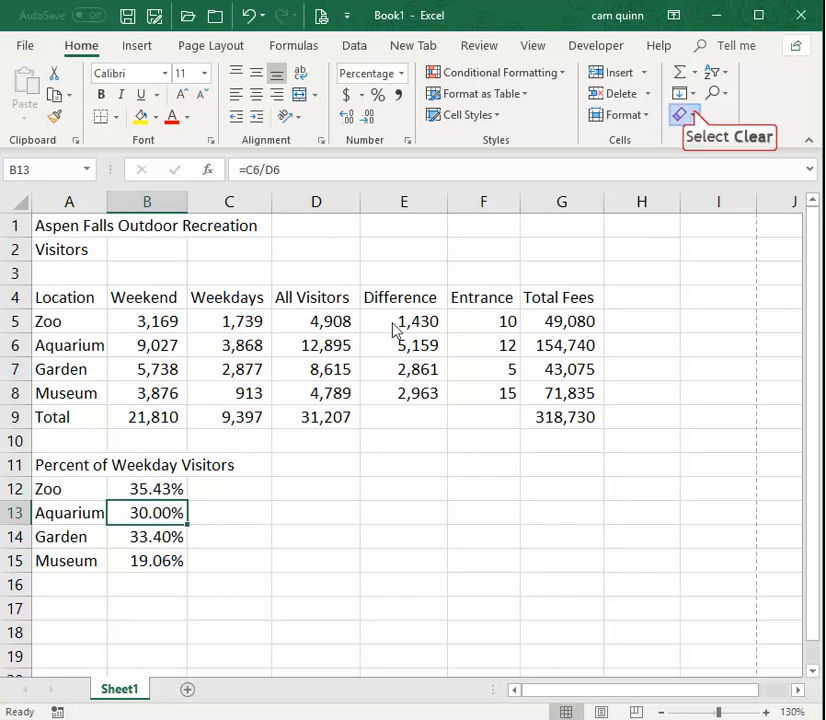
{"action": "left_click", "coordinate": [697, 117]}
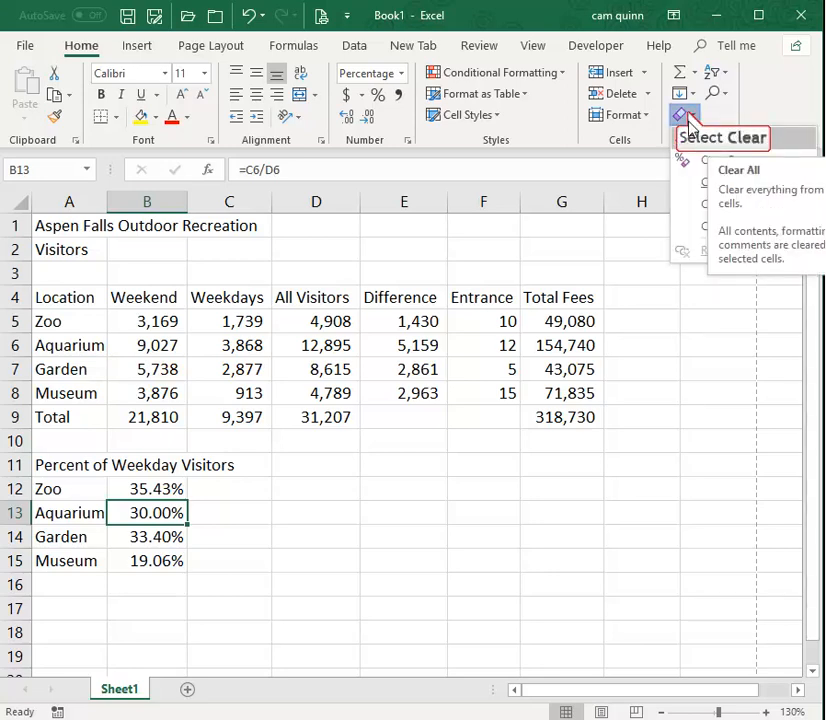
{"action": "left_click", "coordinate": [684, 114]}
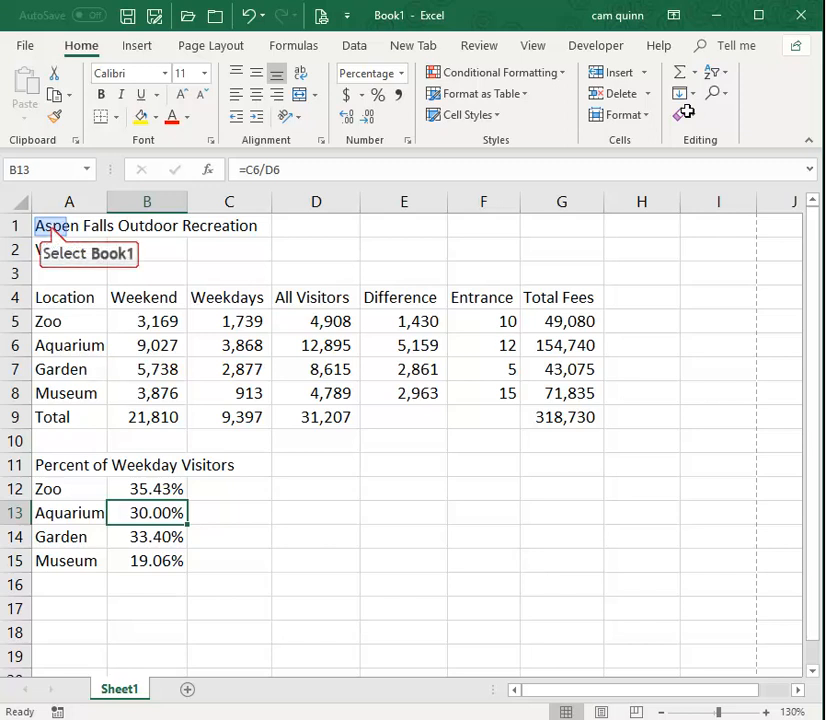
Merge and center the title across A1:G1 and the Visitors subtitle across A2:G2.
{"action": "left_click", "coordinate": [51, 227]}
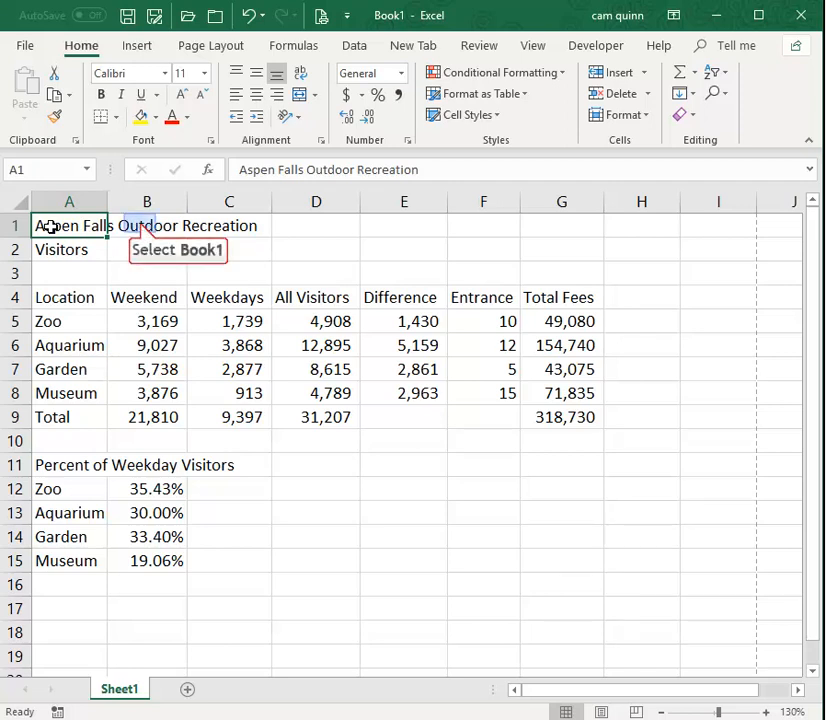
{"action": "left_click", "coordinate": [142, 224]}
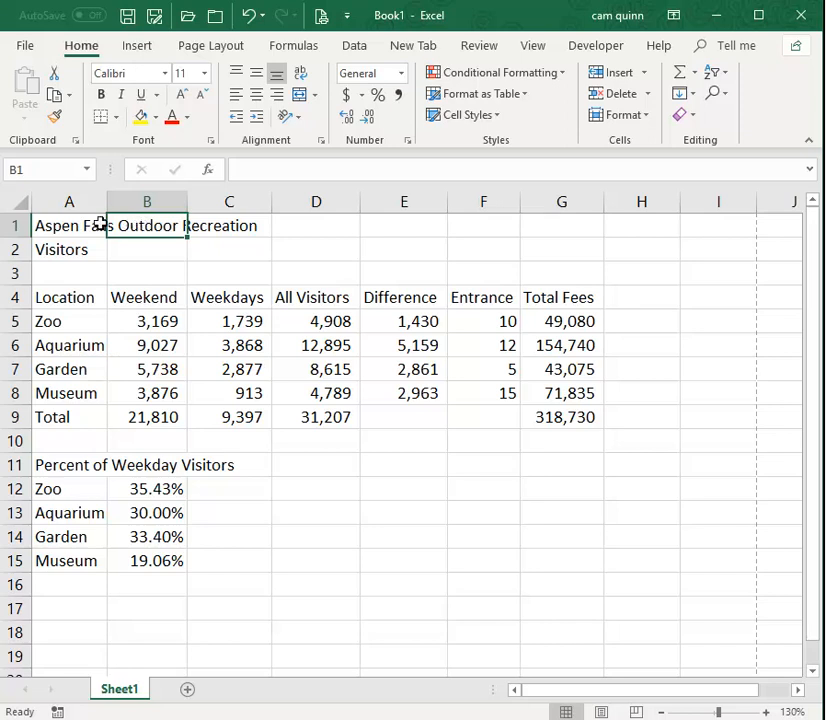
{"action": "left_click_drag", "start_coordinate": [61, 226], "coordinate": [537, 236]}
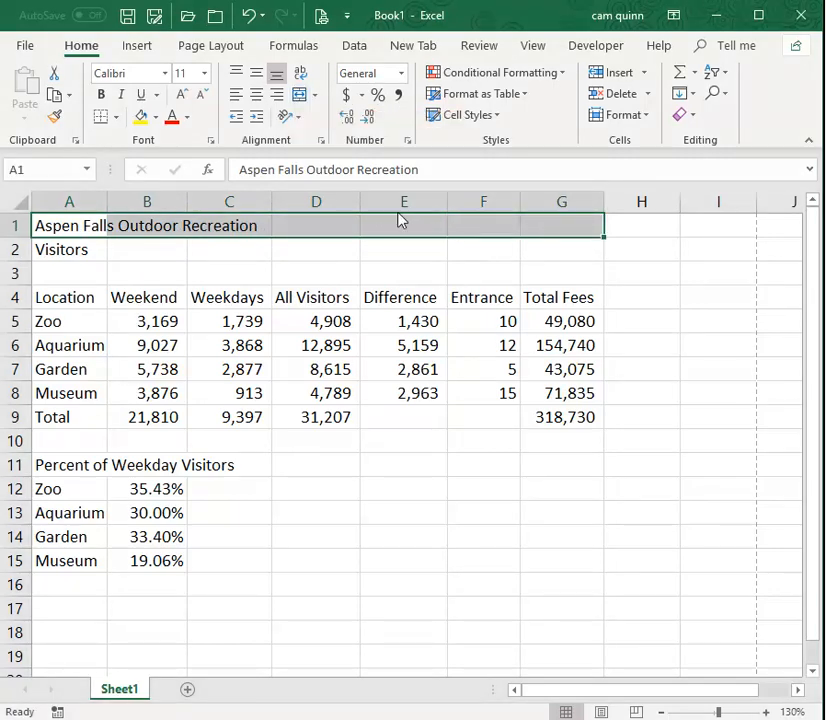
{"action": "left_click", "coordinate": [299, 95]}
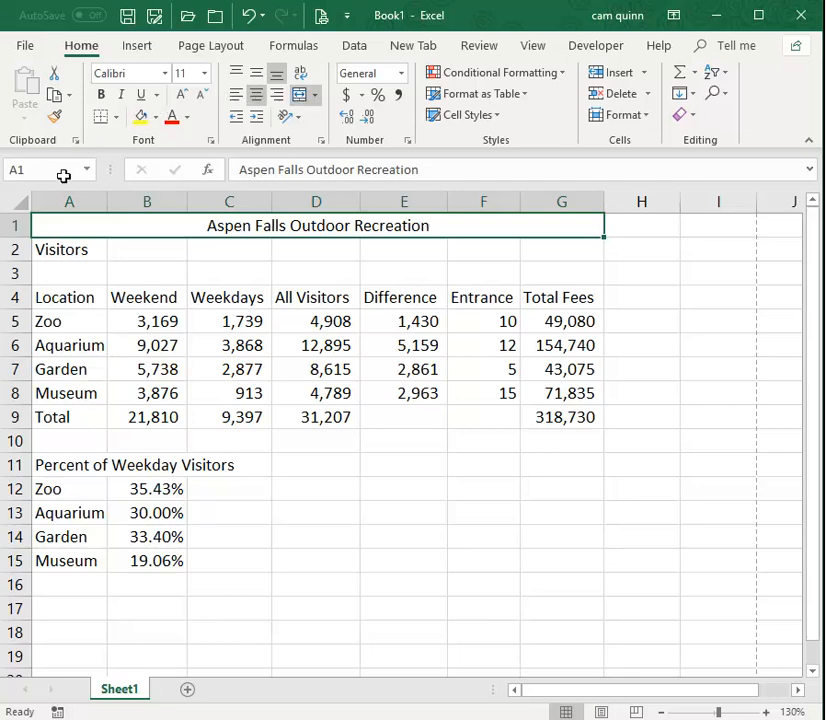
{"action": "left_click_drag", "start_coordinate": [47, 247], "coordinate": [576, 257]}
{"action": "left_click", "coordinate": [299, 94]}
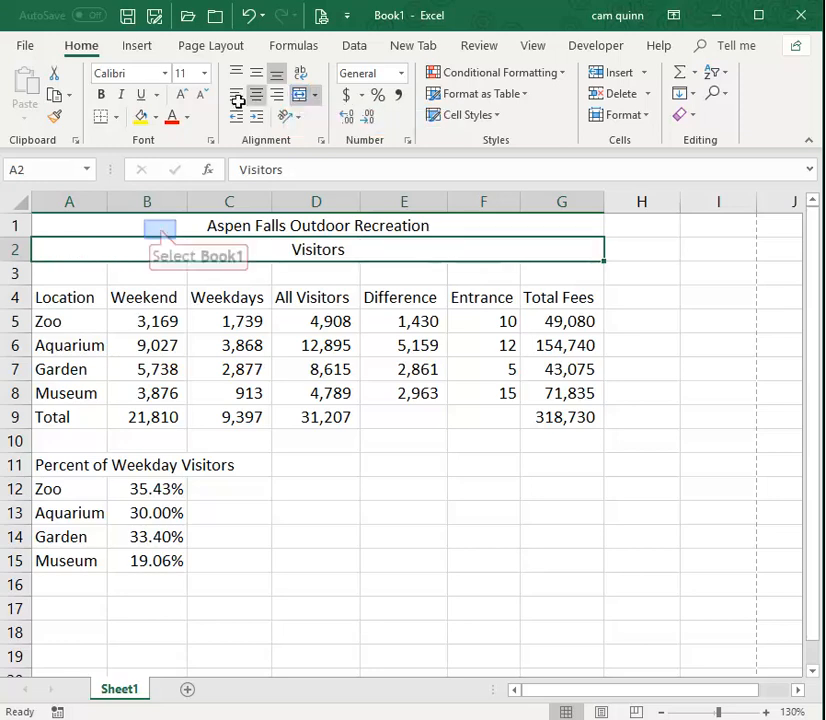
Apply the Accent1 cell style to the title in A1 and 40% - Accent1 to the subtitle in A2.
{"action": "left_click", "coordinate": [160, 228]}
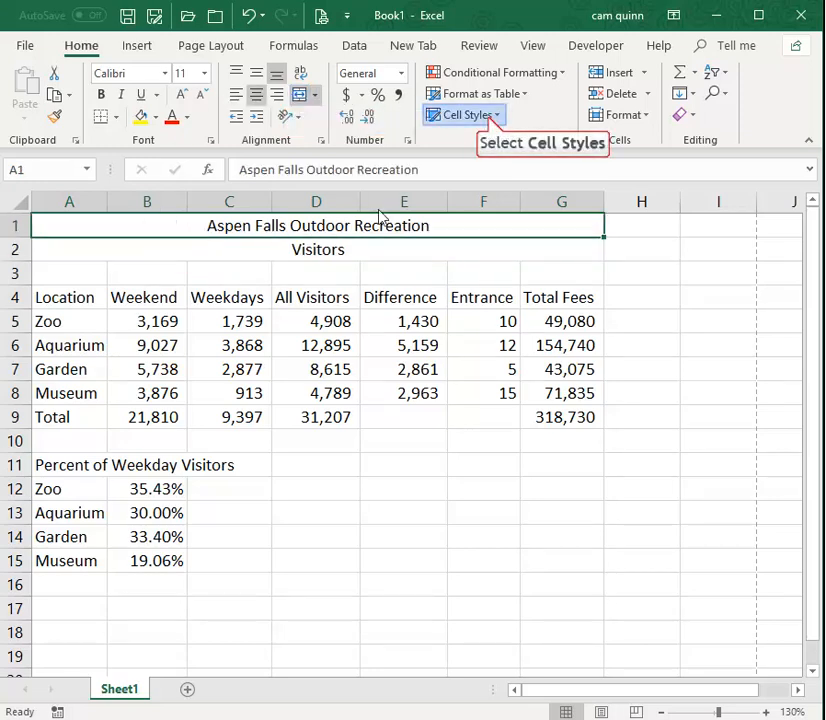
{"action": "left_click", "coordinate": [489, 116]}
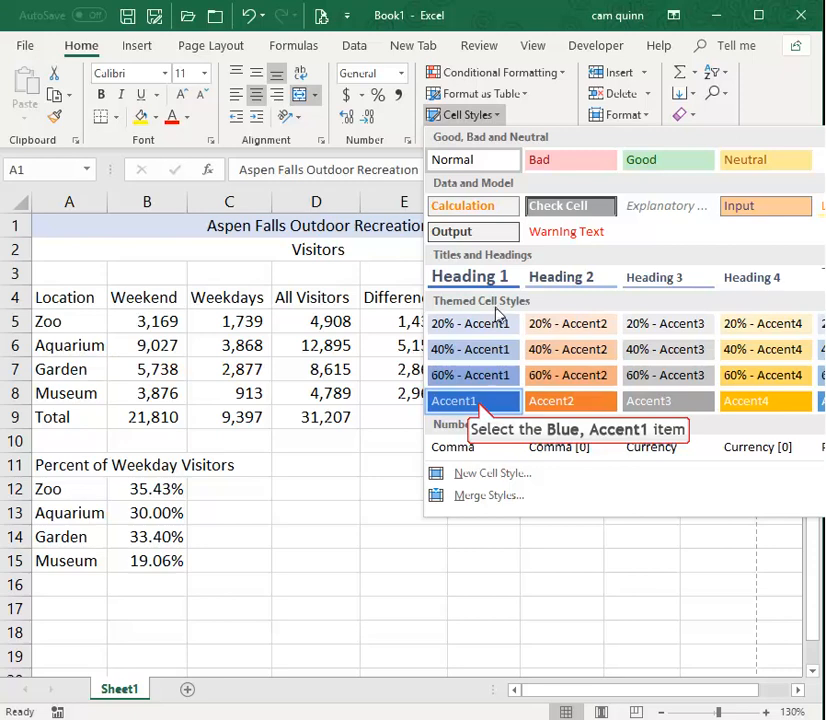
{"action": "left_click", "coordinate": [480, 402]}
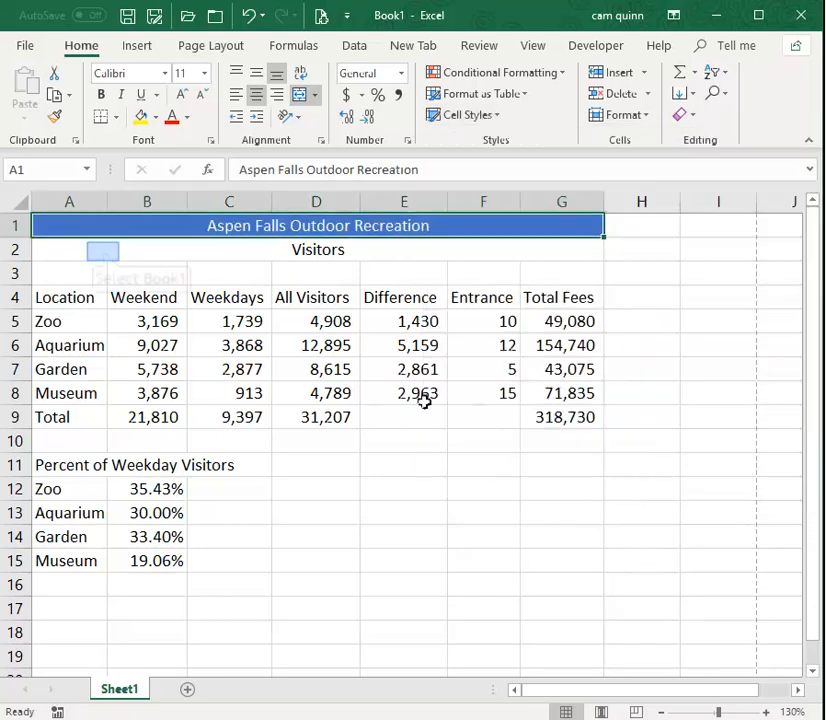
{"action": "left_click", "coordinate": [103, 250]}
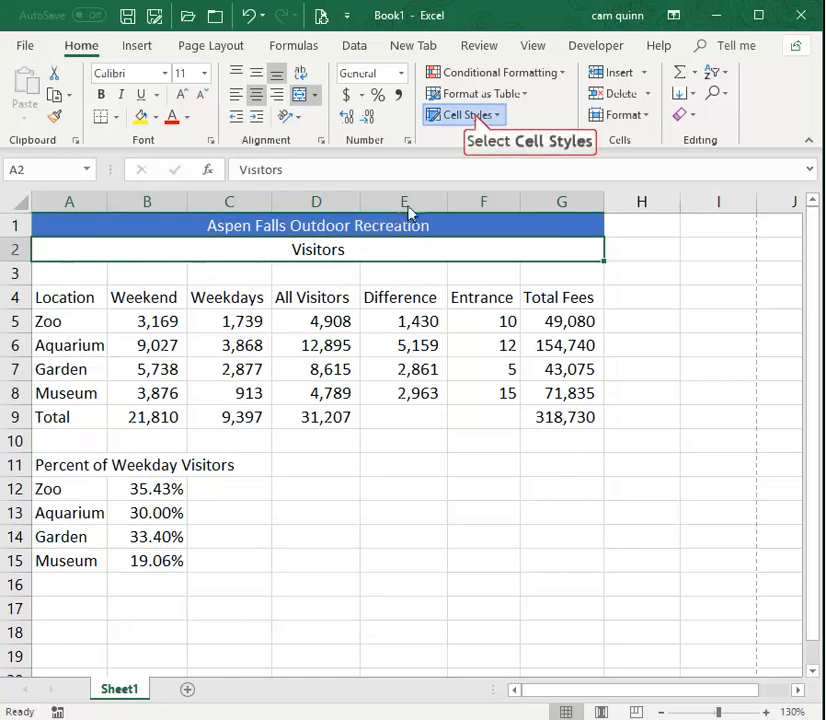
{"action": "left_click", "coordinate": [476, 117]}
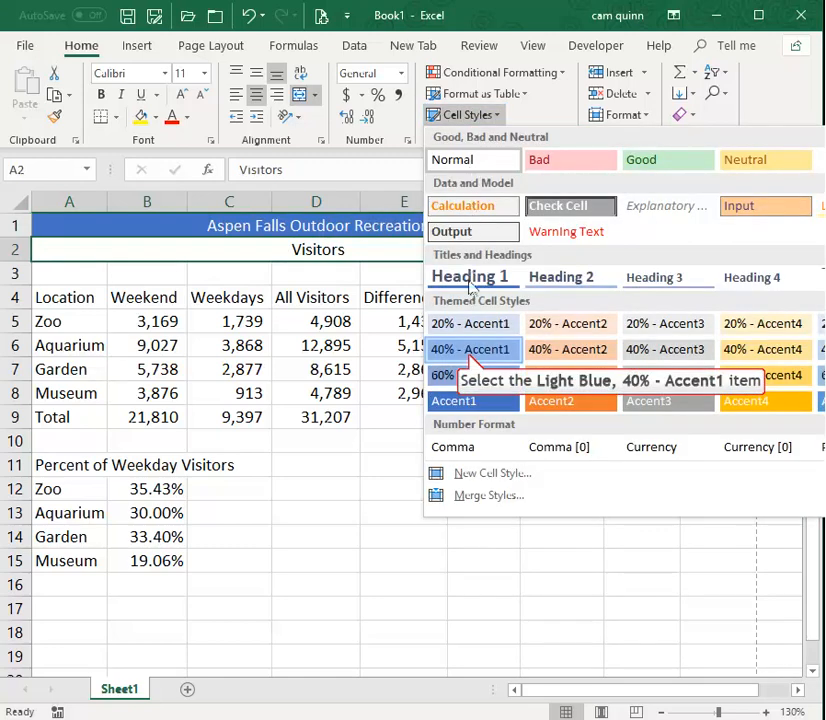
{"action": "left_click", "coordinate": [472, 350]}
{"action": "left_click", "coordinate": [359, 530]}
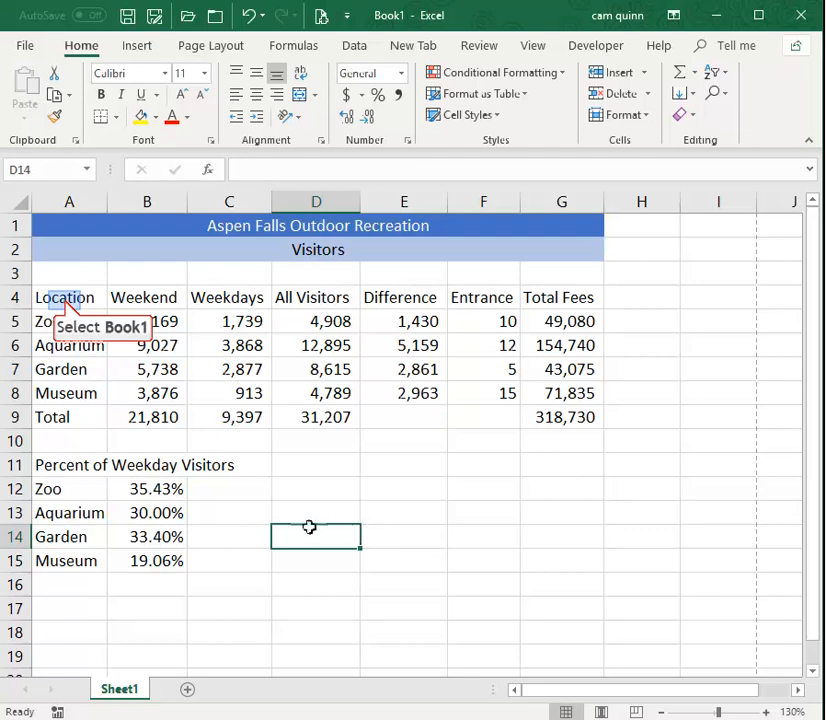
Set the width of column A to 10, starting from the Location cell A4.
{"action": "left_click", "coordinate": [64, 300]}
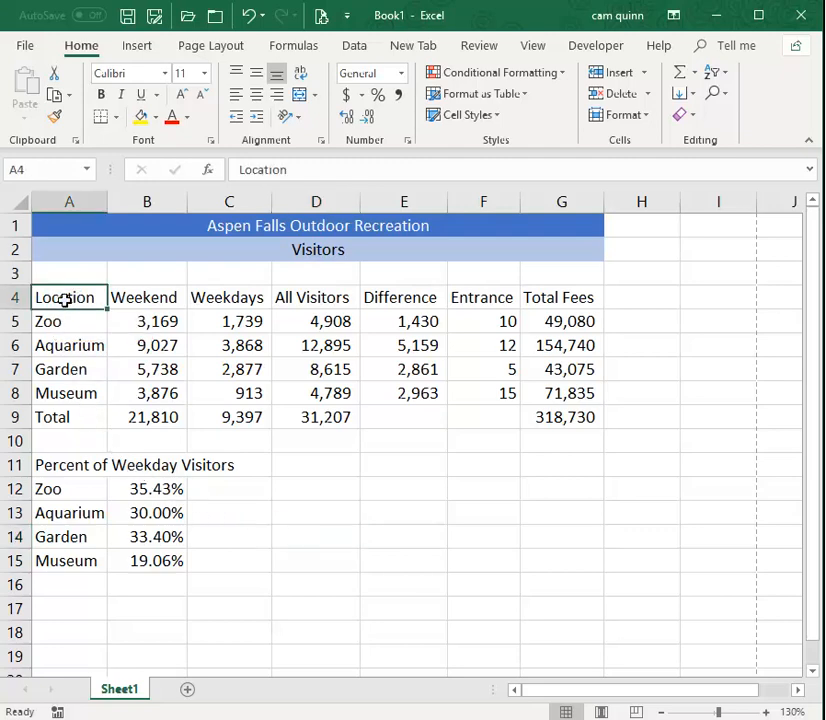
{"action": "right_click", "coordinate": [64, 300]}
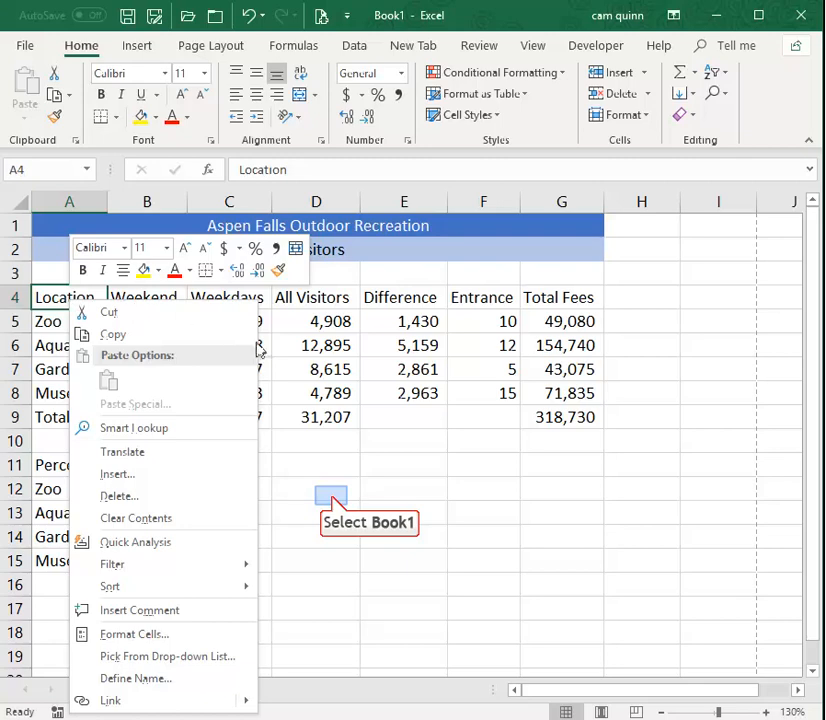
{"action": "left_click", "coordinate": [333, 500]}
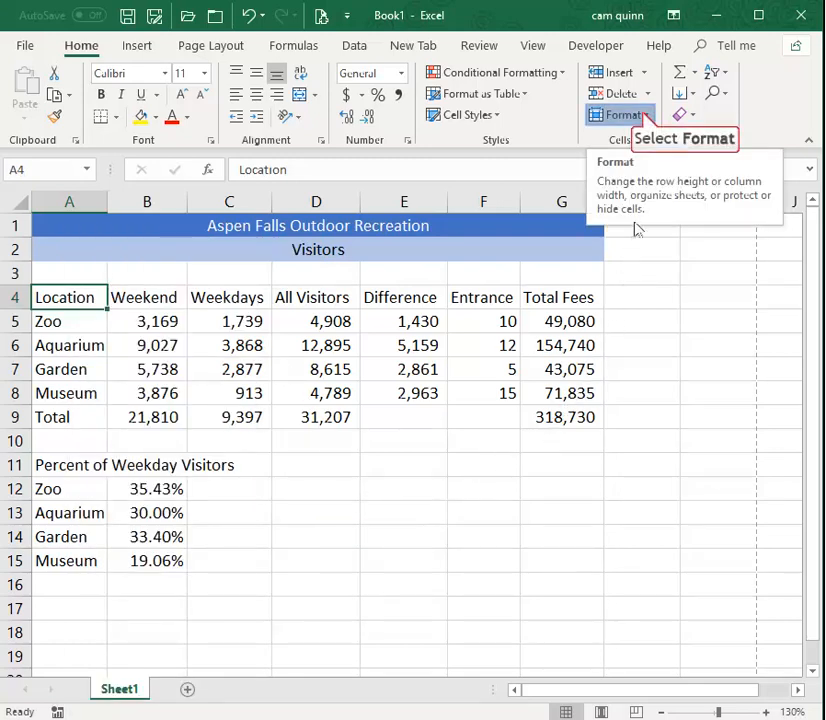
{"action": "left_click", "coordinate": [643, 118]}
{"action": "left_click", "coordinate": [643, 118]}
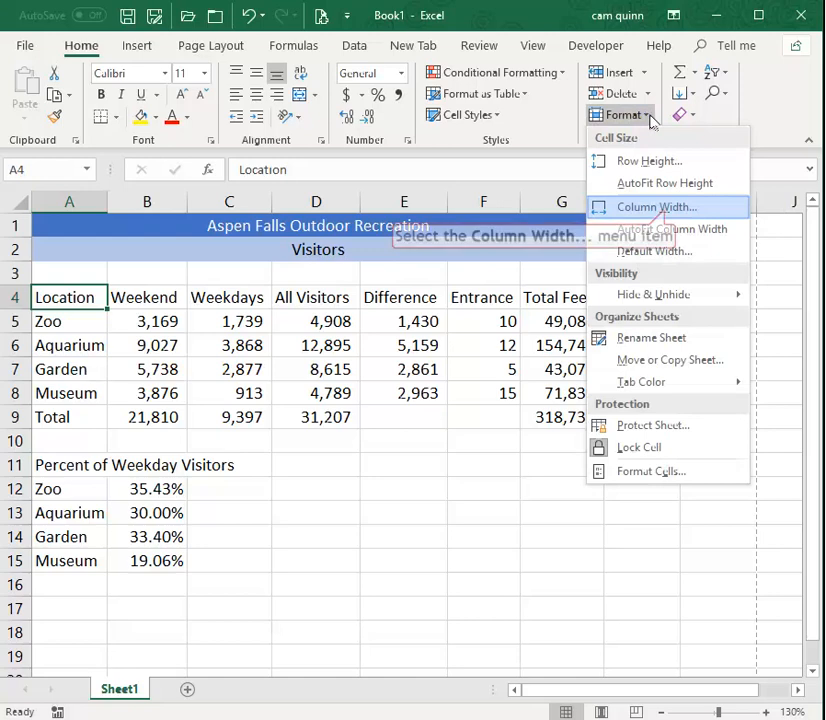
{"action": "left_click", "coordinate": [657, 207]}
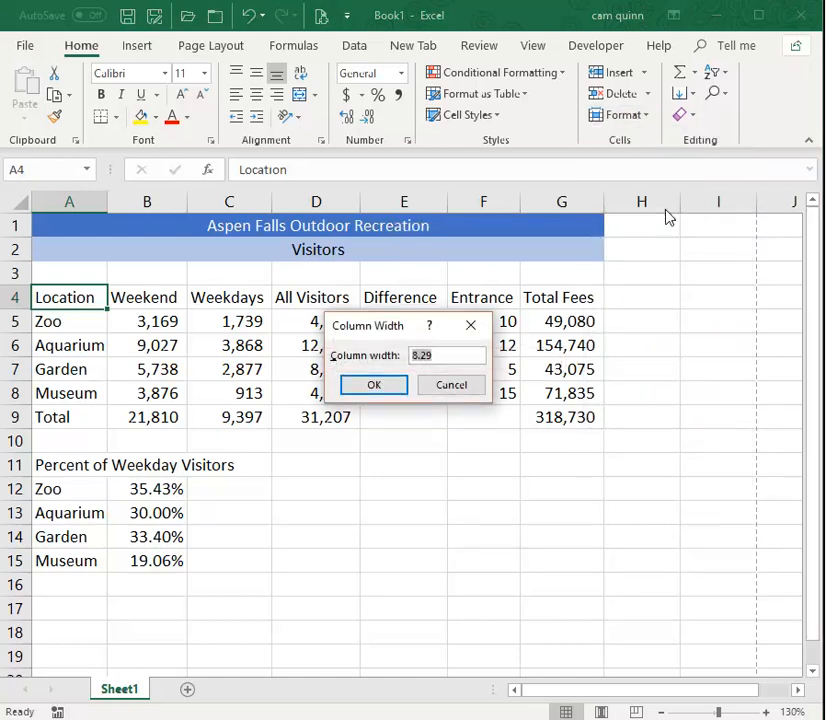
{"action": "type", "text": "10"}
{"action": "key", "text": "Return"}
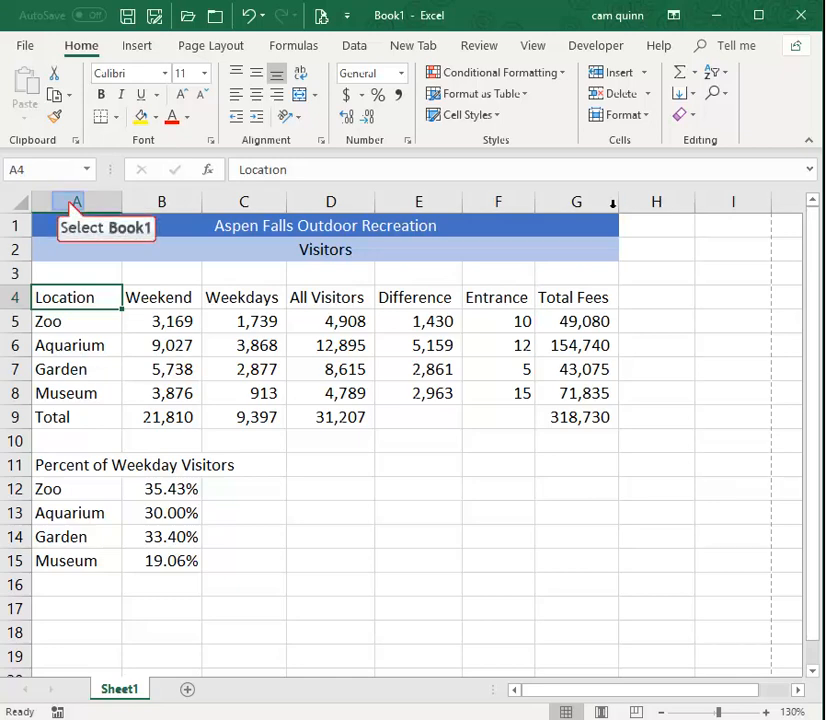
Widen column A slightly by adjusting its border by hand.
{"action": "left_click", "coordinate": [68, 201]}
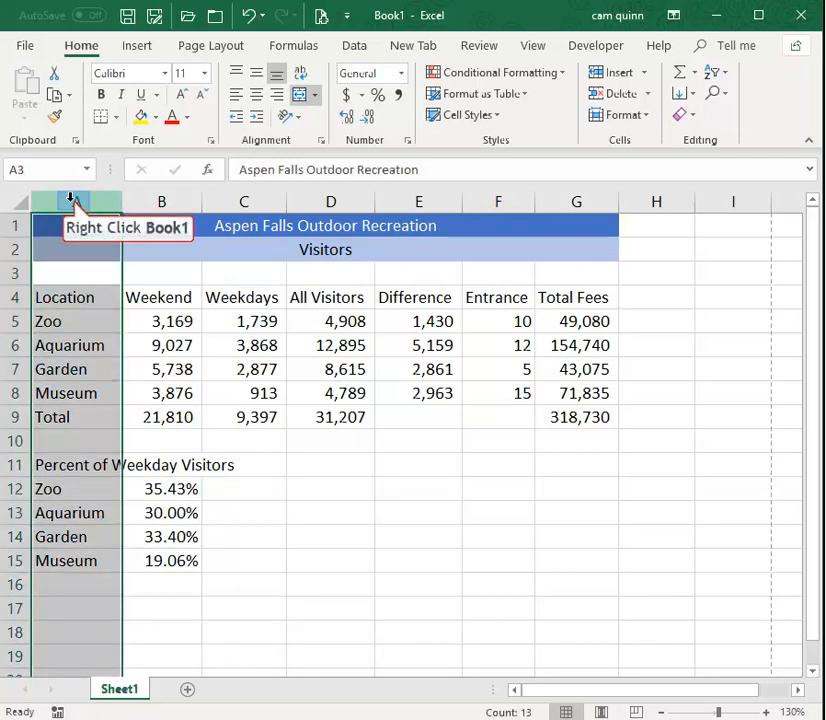
{"action": "right_click", "coordinate": [70, 201]}
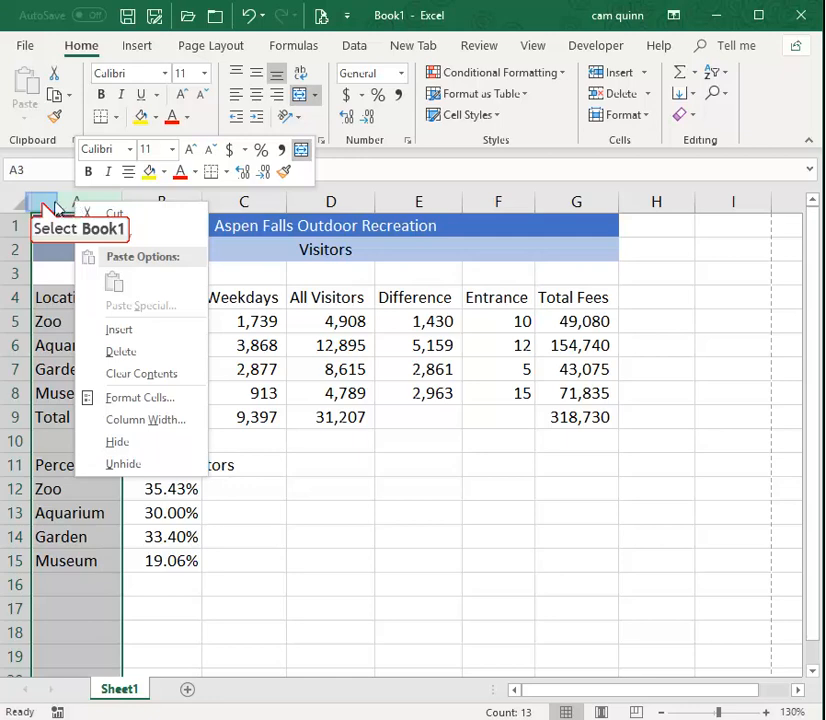
{"action": "key", "text": "Escape"}
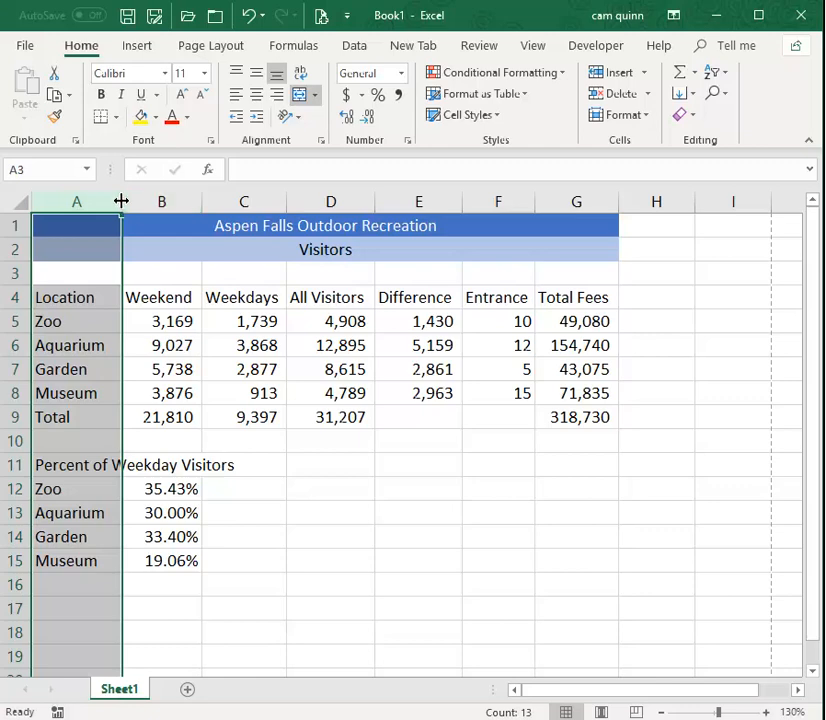
{"action": "left_click_drag", "start_coordinate": [120, 201], "coordinate": [120, 201]}
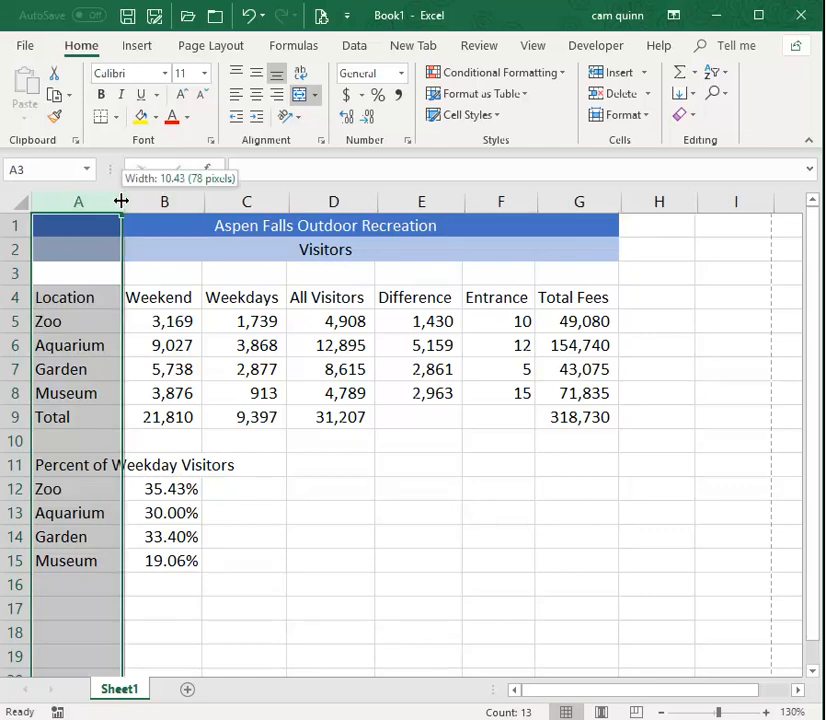
{"action": "left_click_drag", "start_coordinate": [120, 201], "coordinate": [137, 200]}
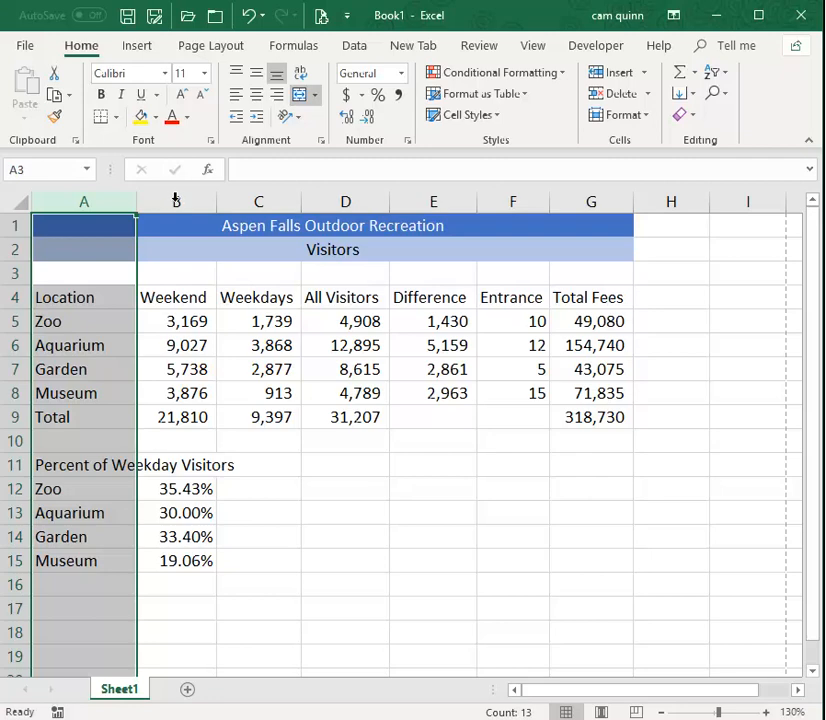
Select columns B through G and widen them together to one slightly larger, equal width.
{"action": "left_click_drag", "start_coordinate": [176, 201], "coordinate": [577, 199]}
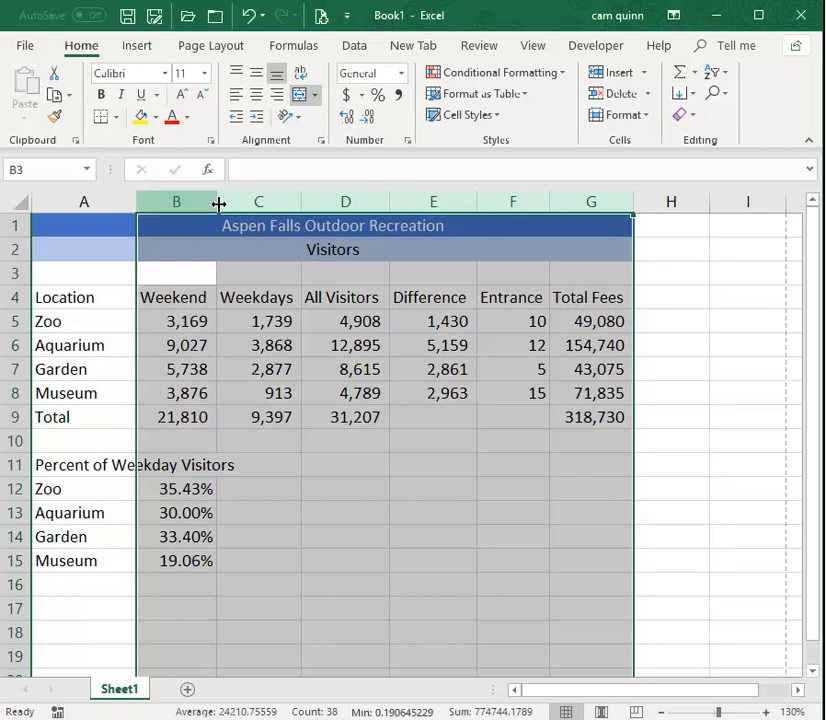
{"action": "left_click_drag", "start_coordinate": [218, 203], "coordinate": [229, 203]}
{"action": "right_click", "coordinate": [200, 212]}
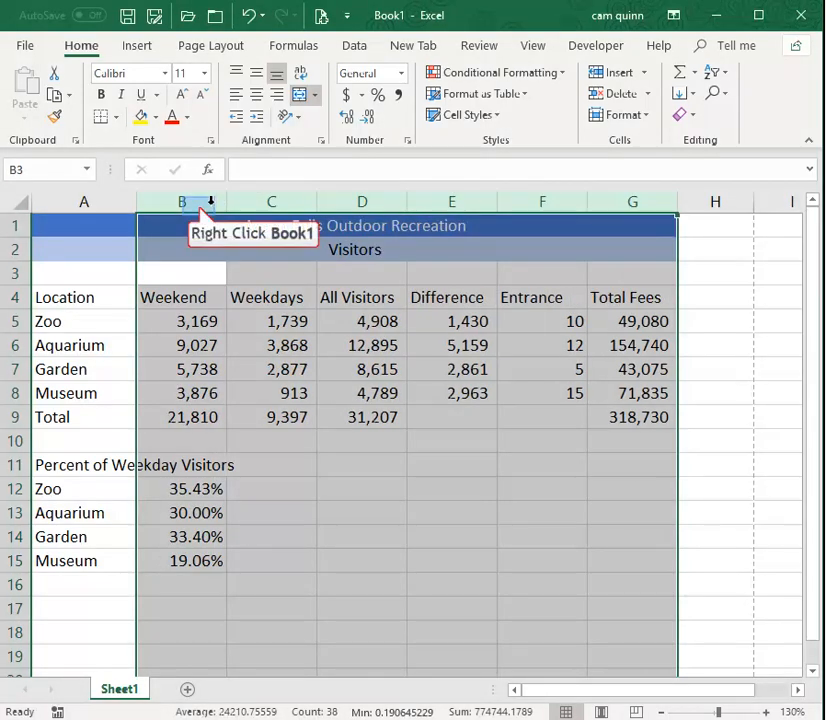
{"action": "right_click", "coordinate": [200, 208]}
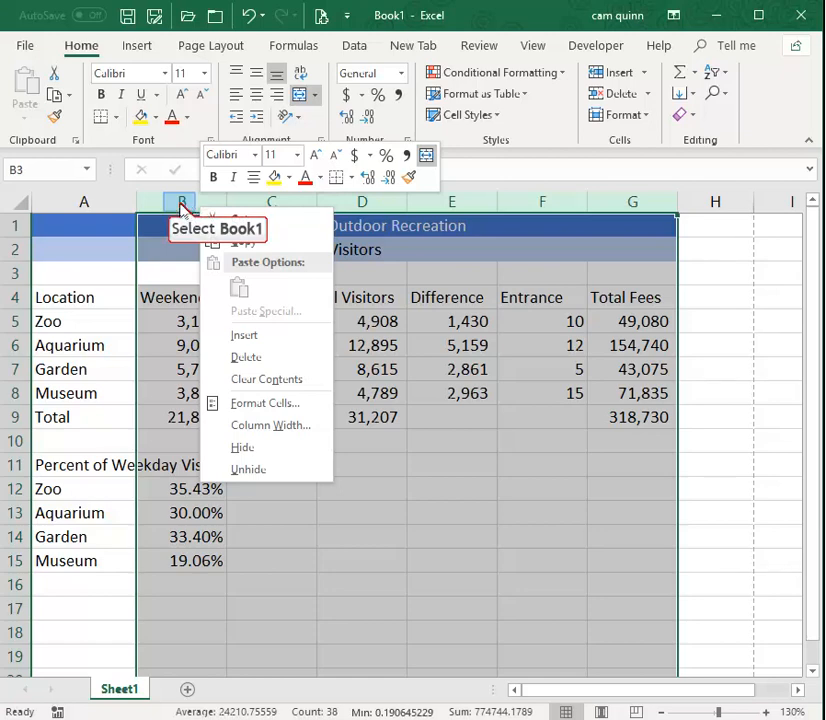
{"action": "key", "text": "Escape"}
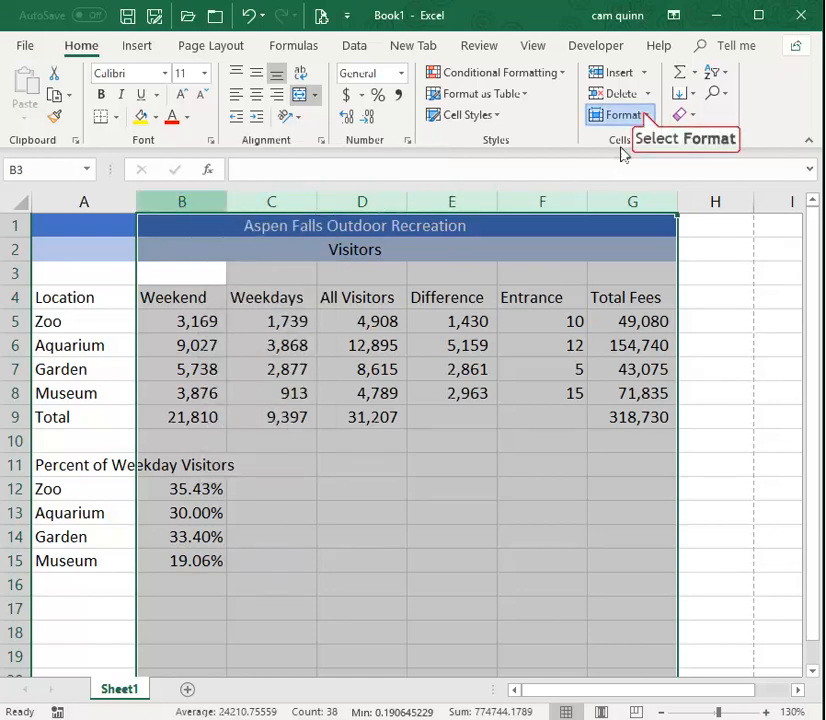
{"action": "left_click", "coordinate": [644, 114]}
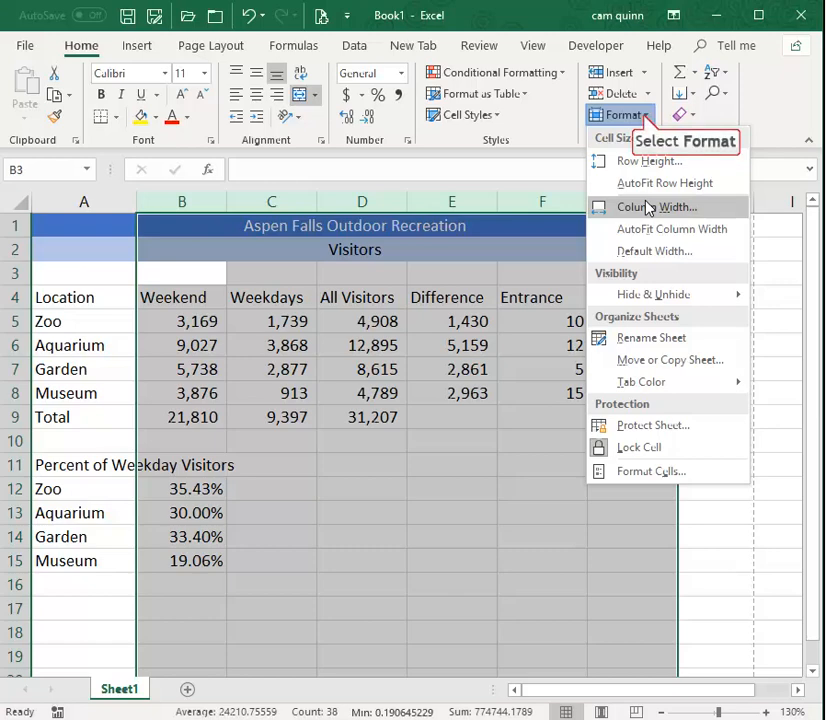
{"action": "left_click", "coordinate": [643, 115]}
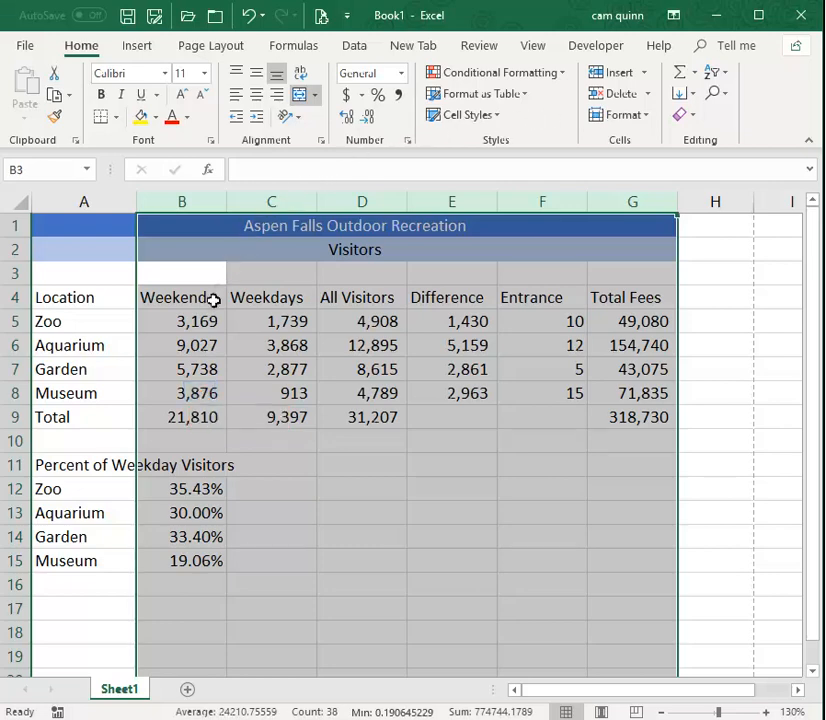
Inspect the Weekend total formula in B9 and the cell range it references, leaving it unedited.
{"action": "left_click", "coordinate": [196, 391]}
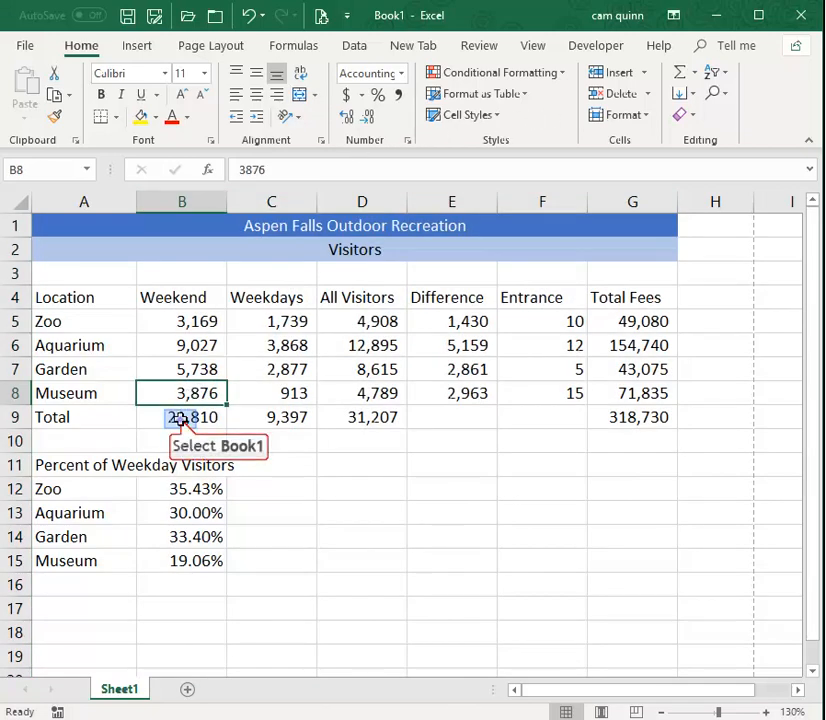
{"action": "left_click", "coordinate": [183, 425]}
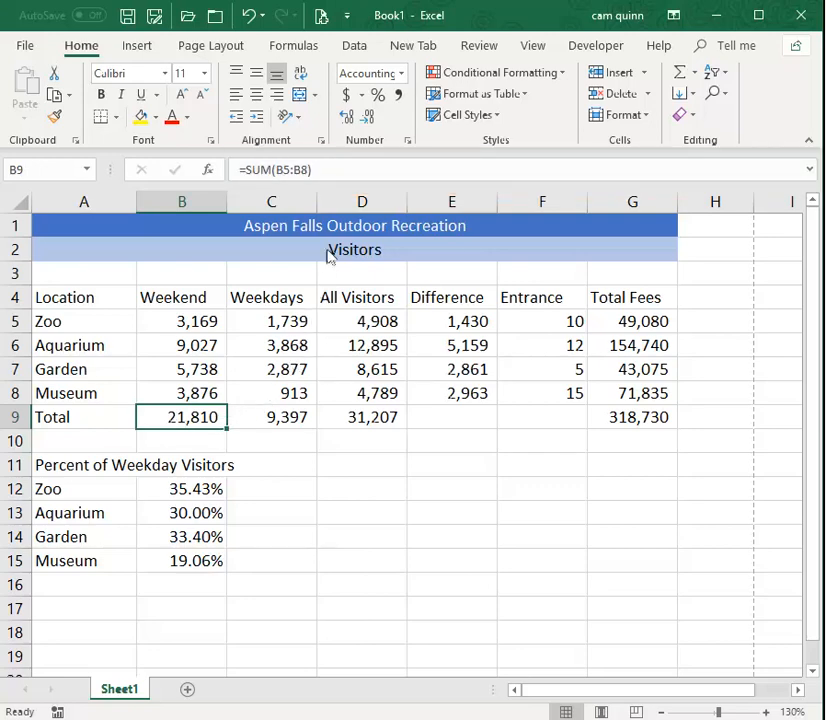
{"action": "left_click", "coordinate": [330, 164]}
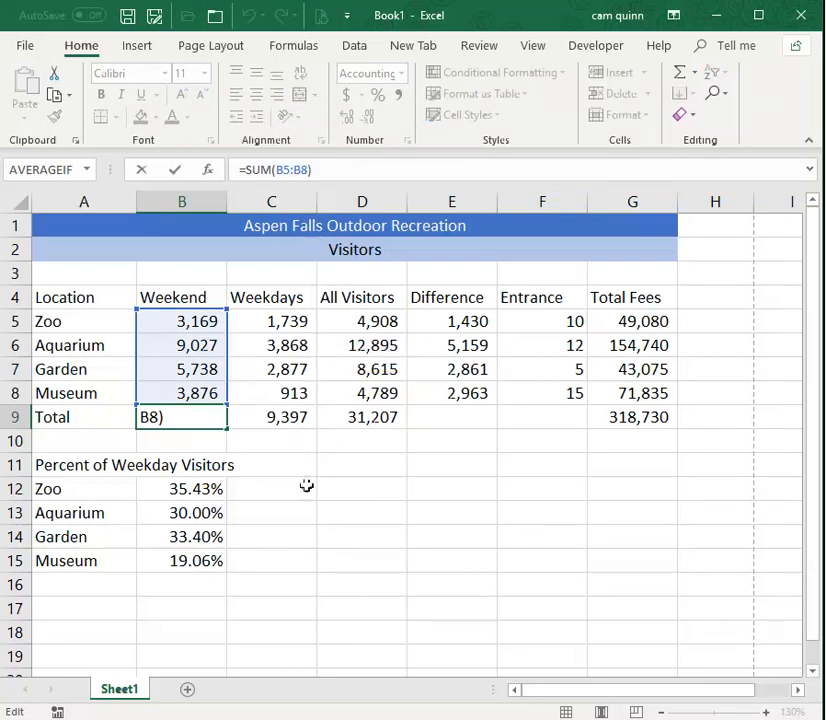
{"action": "key", "text": "Escape"}
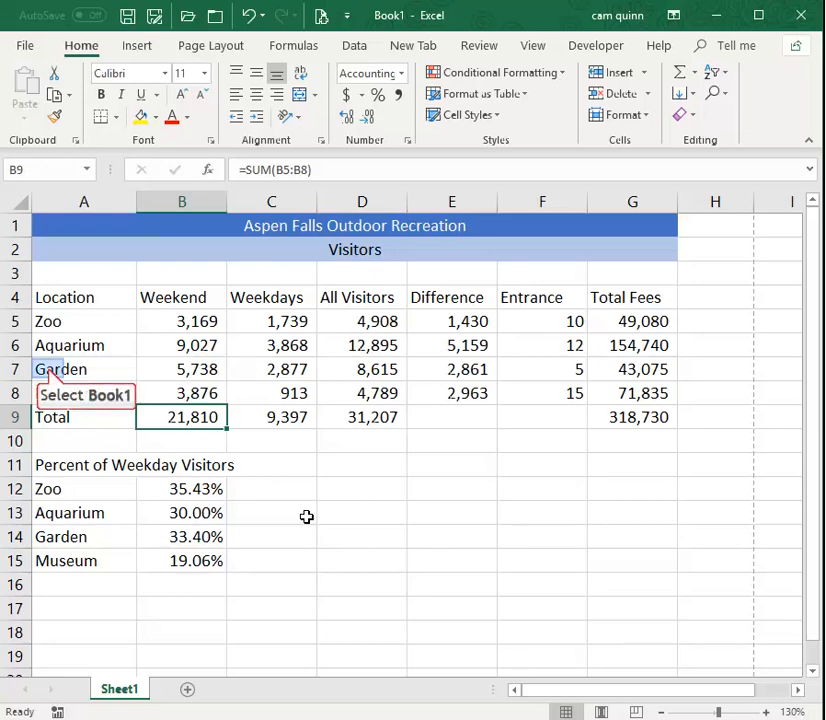
Insert a new sheet row above the Garden row, at row 7 of the visitors table.
{"action": "left_click", "coordinate": [51, 374]}
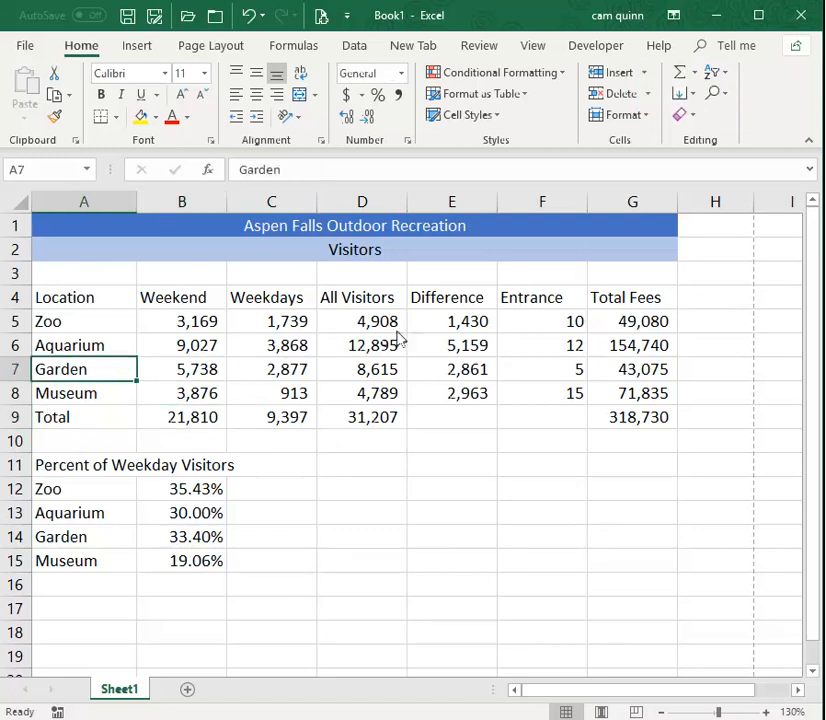
{"action": "left_click", "coordinate": [645, 75]}
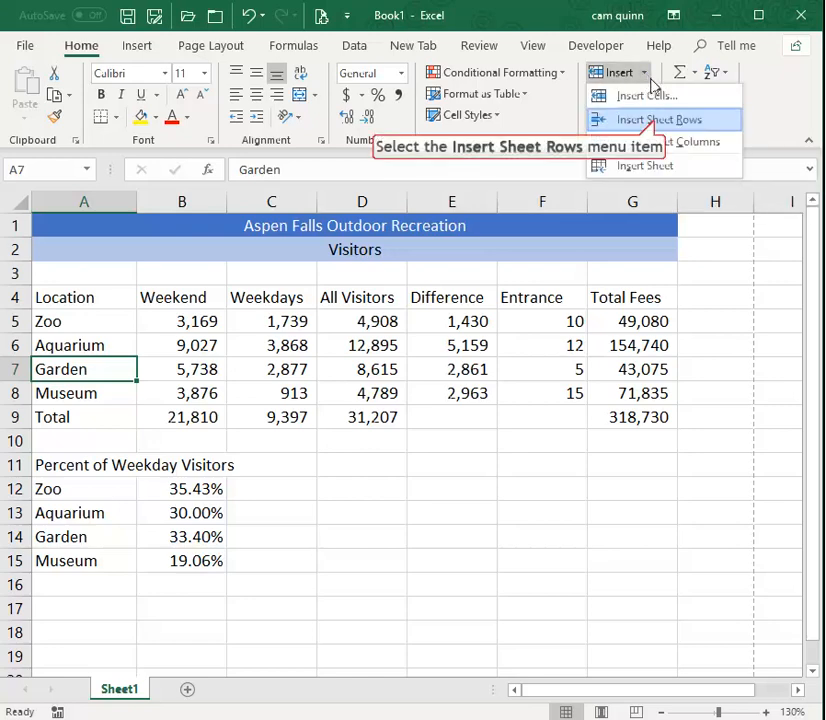
{"action": "left_click", "coordinate": [656, 120]}
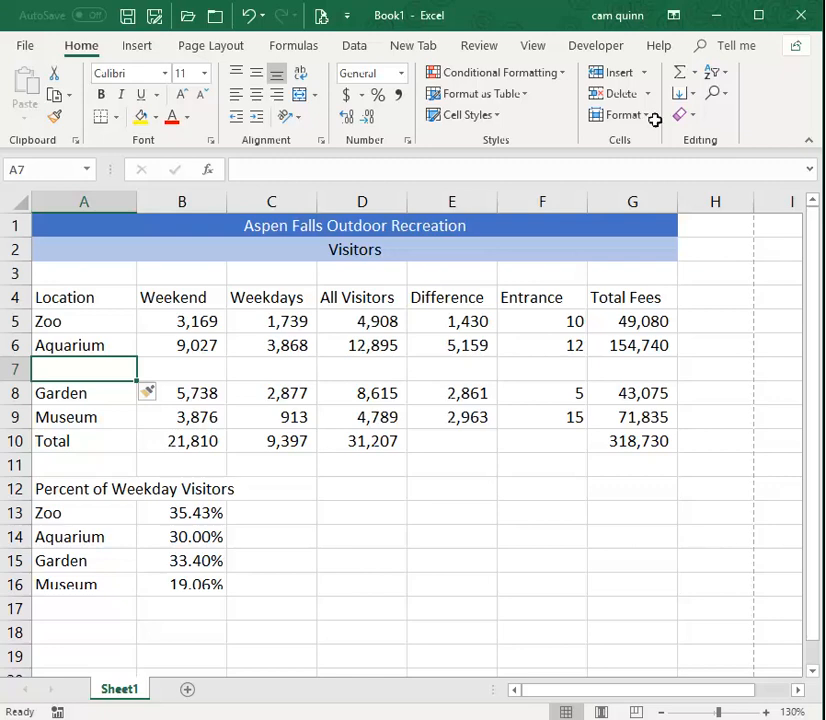
Fill in row 7 as the Pool location with 2000 weekend visitors and 1000 weekday visitors.
{"action": "type", "text": "Pool"}
{"action": "key", "text": "Tab"}
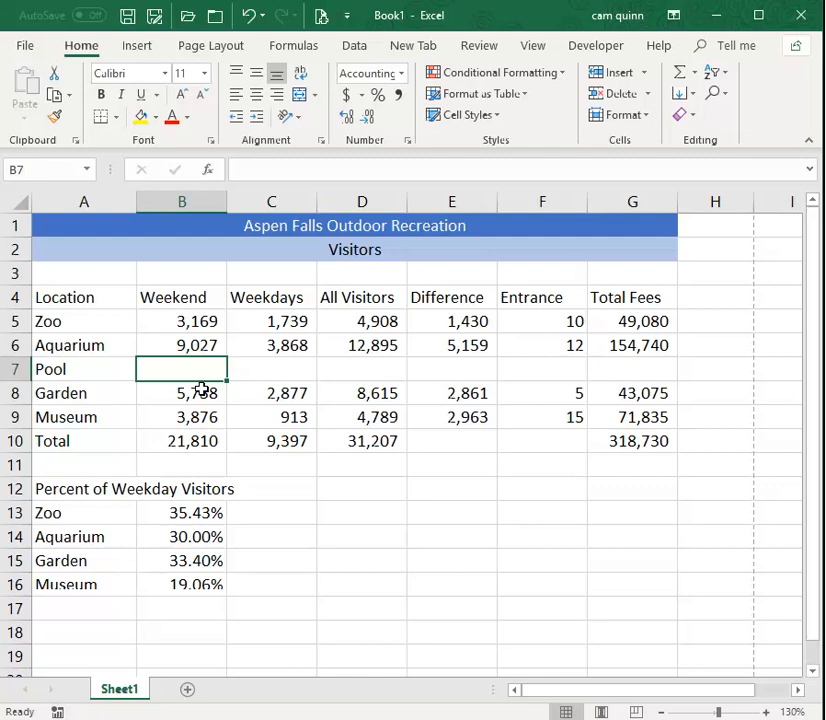
{"action": "type", "text": "2000"}
{"action": "key", "text": "Tab"}
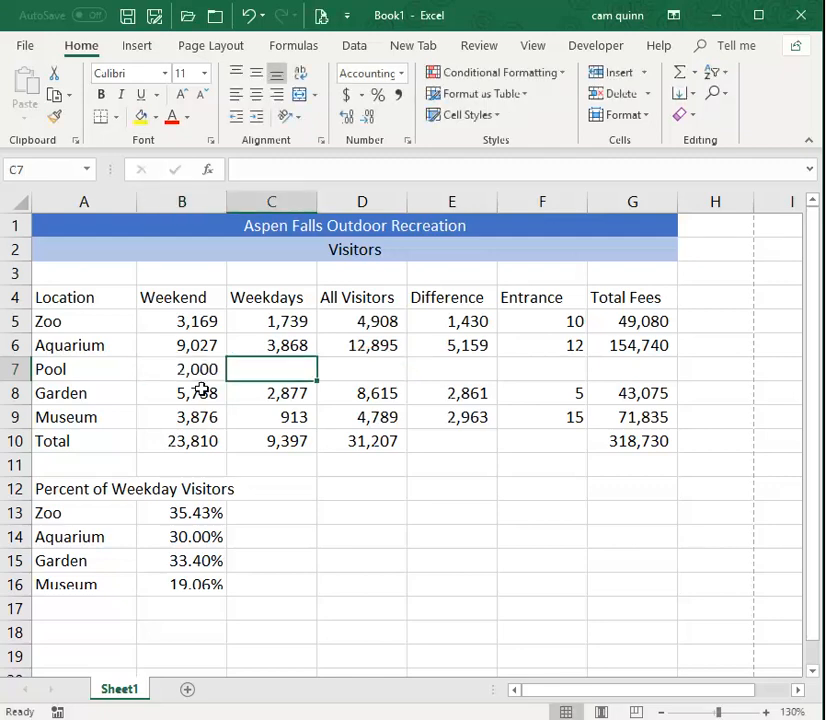
{"action": "type", "text": "1,00"}
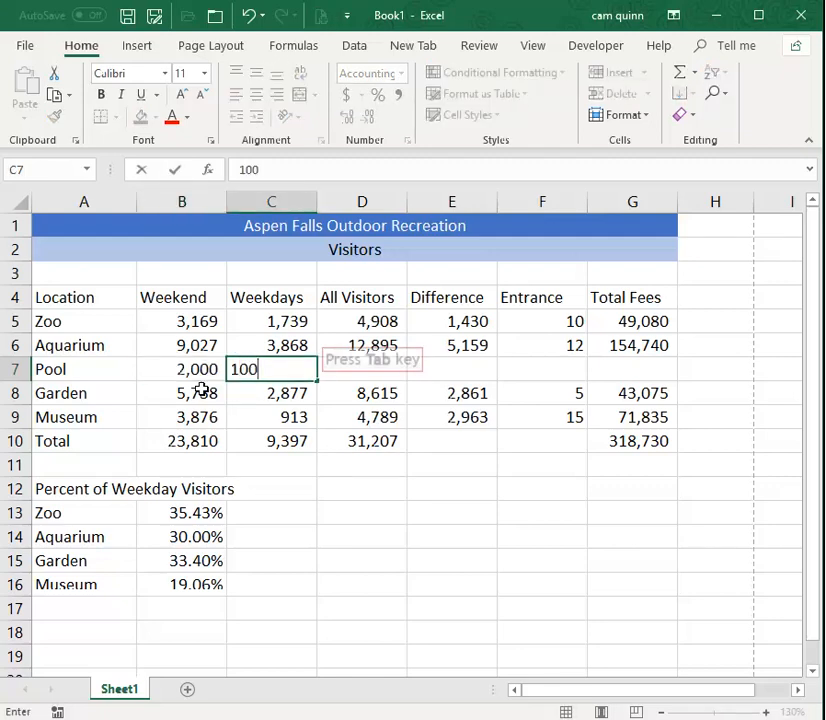
{"action": "type", "text": "0"}
{"action": "key", "text": "Tab"}
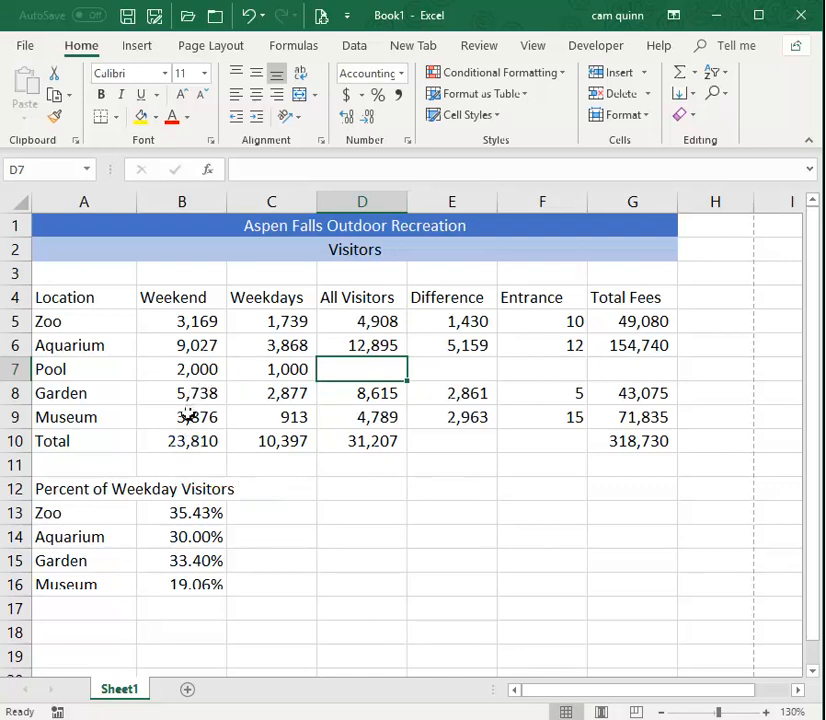
Examine the Weekend and Weekdays total formulas in B10 and C10 and the ranges they reference, leaving them unedited.
{"action": "left_click", "coordinate": [187, 446]}
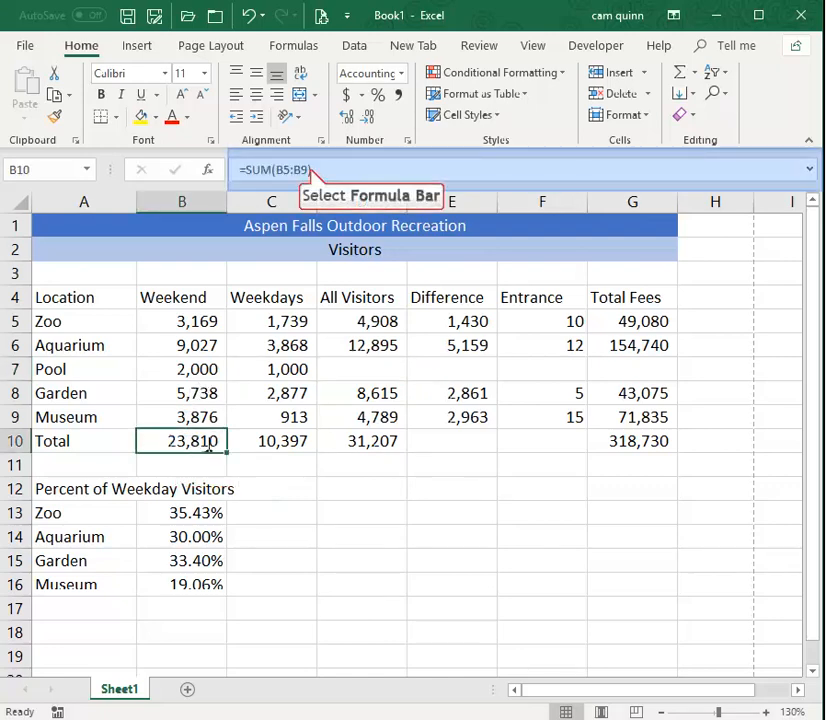
{"action": "left_click", "coordinate": [311, 170]}
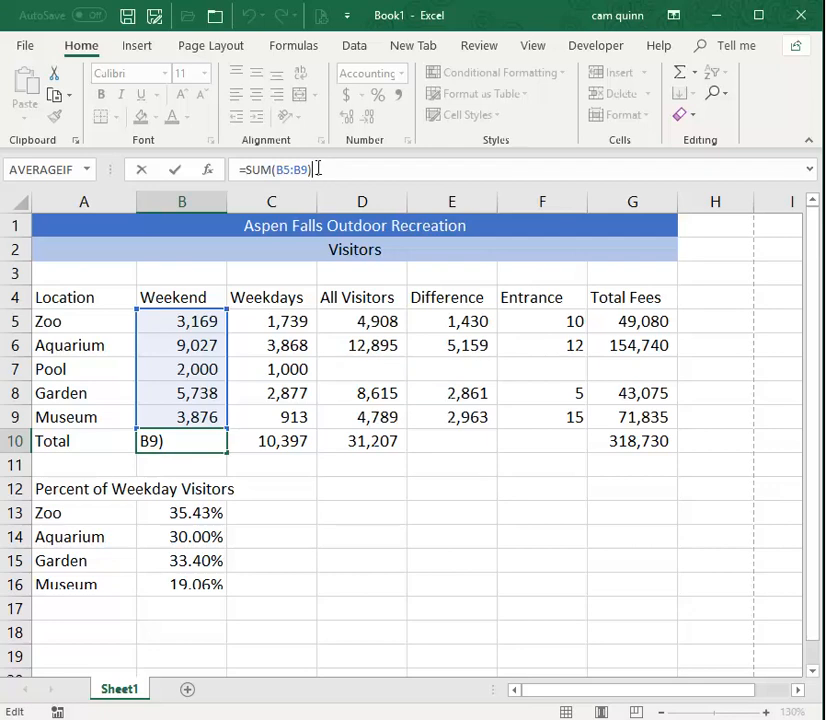
{"action": "key", "text": "Escape"}
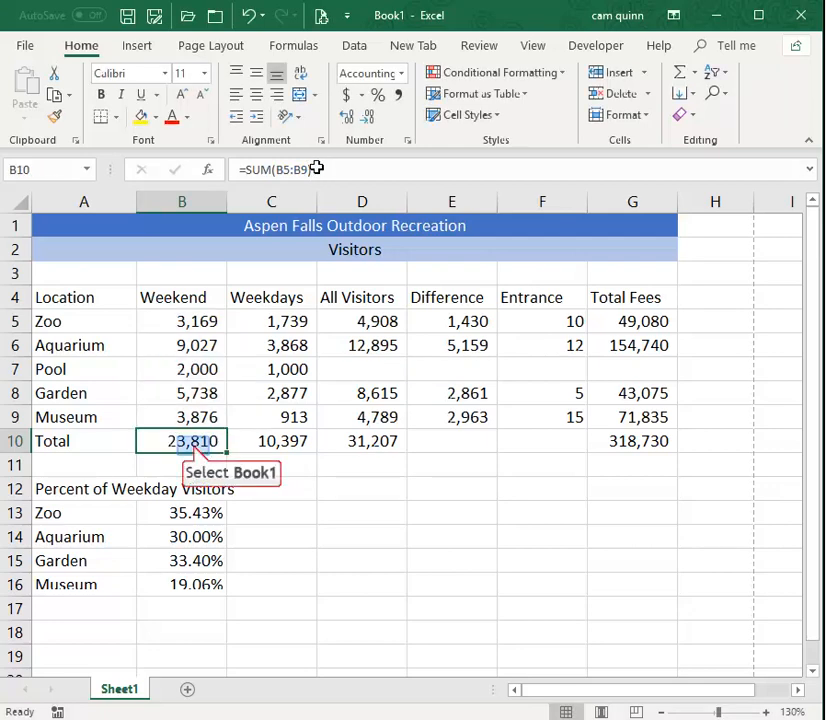
{"action": "left_click", "coordinate": [193, 447]}
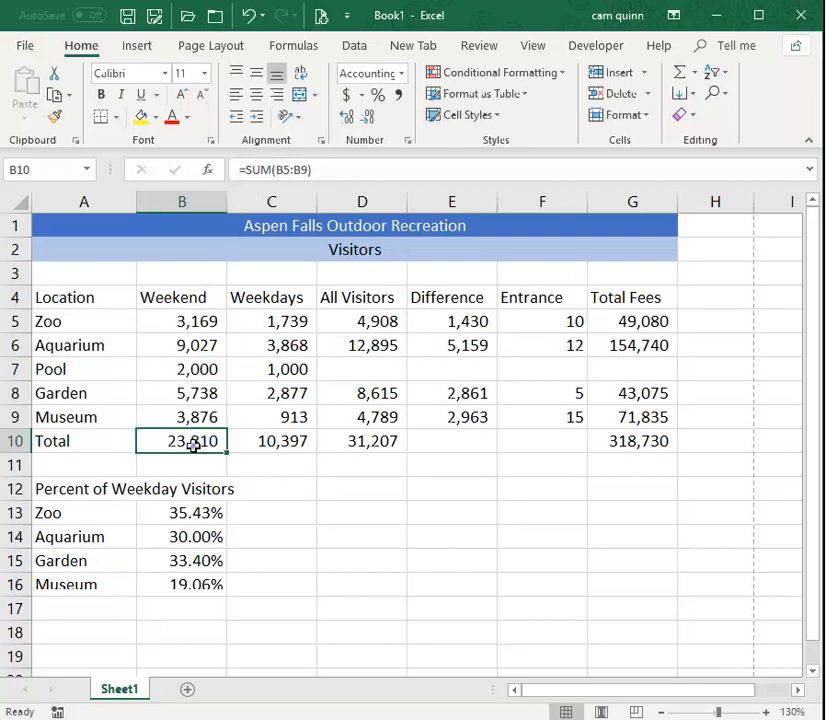
{"action": "left_click", "coordinate": [291, 443]}
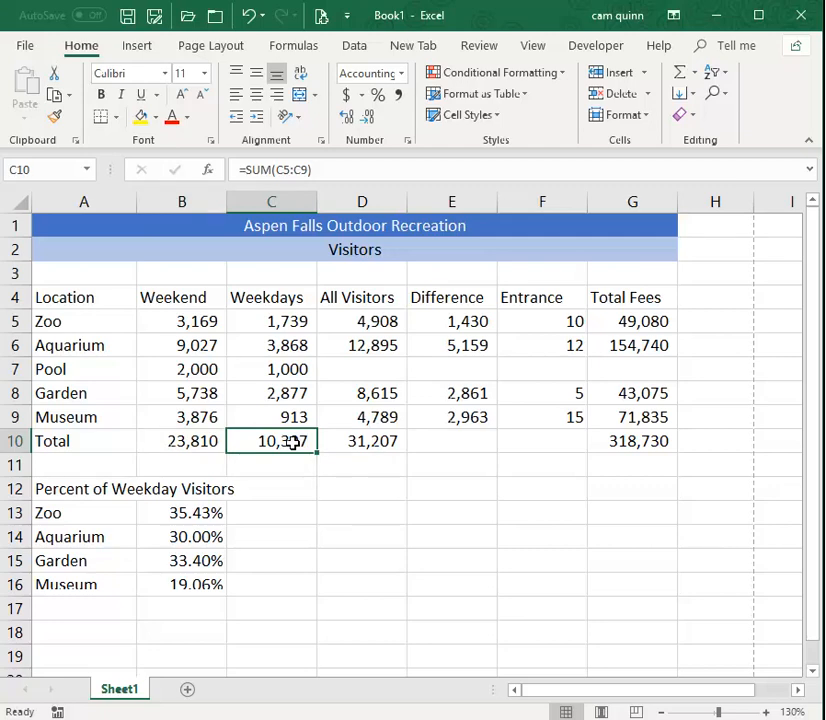
Copy the Aquarium row's All Visitors and Difference formulas (D6:E6) down to the Pool row and check the copied formulas.
{"action": "left_click", "coordinate": [351, 345]}
{"action": "mouse_move", "coordinate": [362, 343]}
{"action": "left_mouse_down"}
{"action": "mouse_move", "coordinate": [478, 345]}
{"action": "mouse_move", "coordinate": [357, 344]}
{"action": "left_mouse_up"}
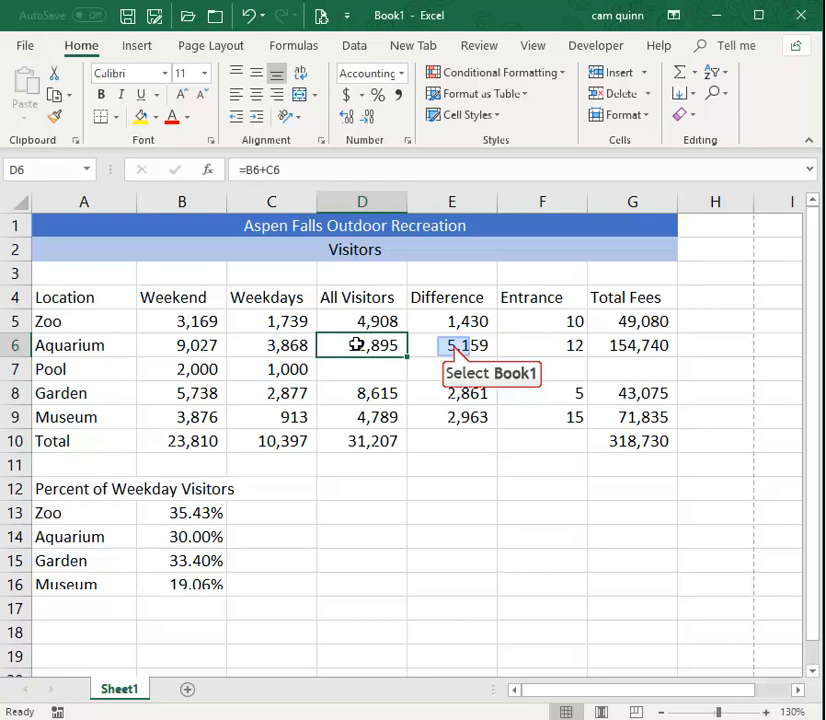
{"action": "left_click", "coordinate": [453, 346]}
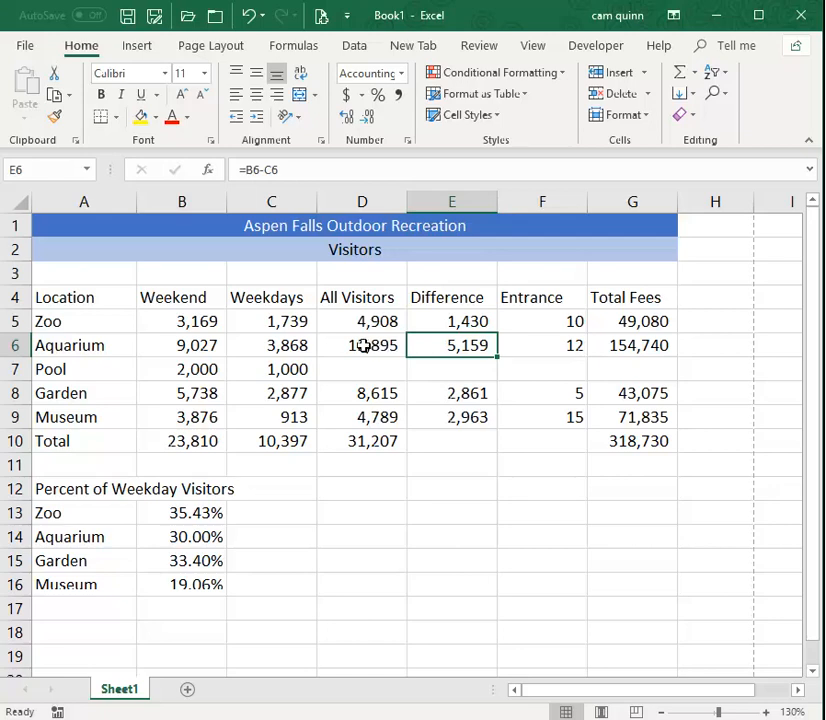
{"action": "left_click_drag", "start_coordinate": [365, 346], "coordinate": [500, 381]}
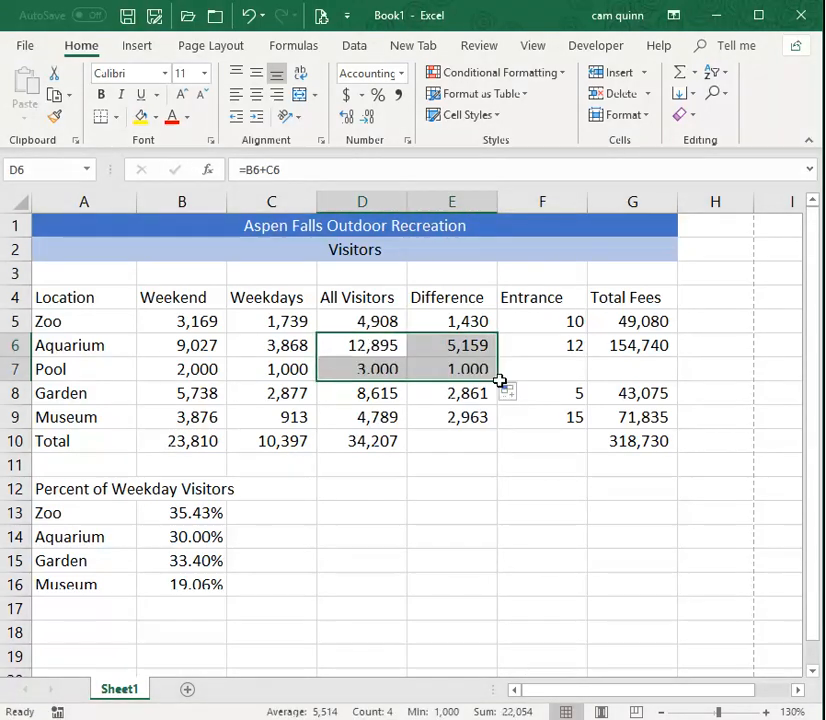
{"action": "left_click", "coordinate": [365, 371]}
{"action": "left_click", "coordinate": [450, 346]}
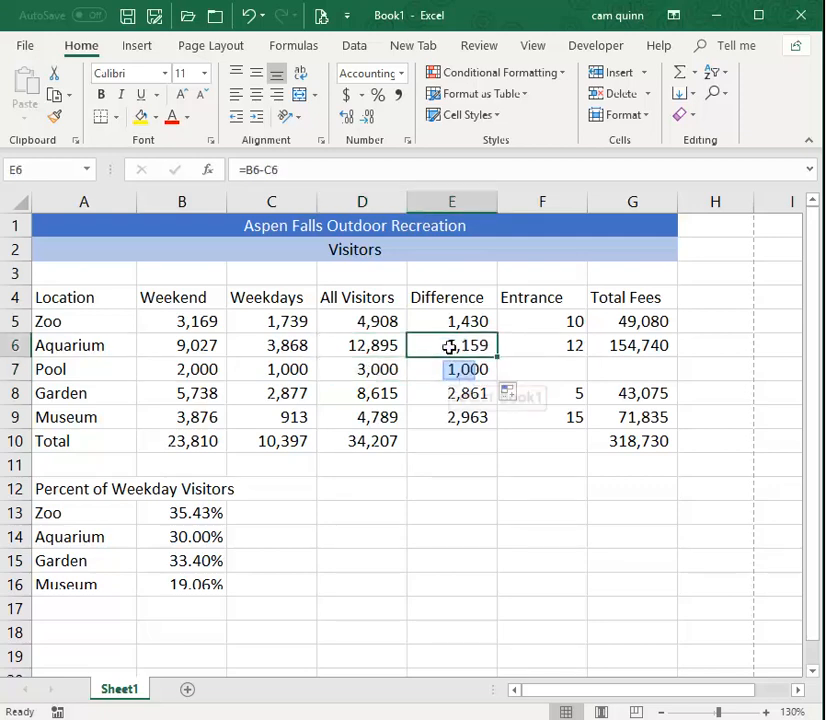
{"action": "left_click", "coordinate": [468, 369]}
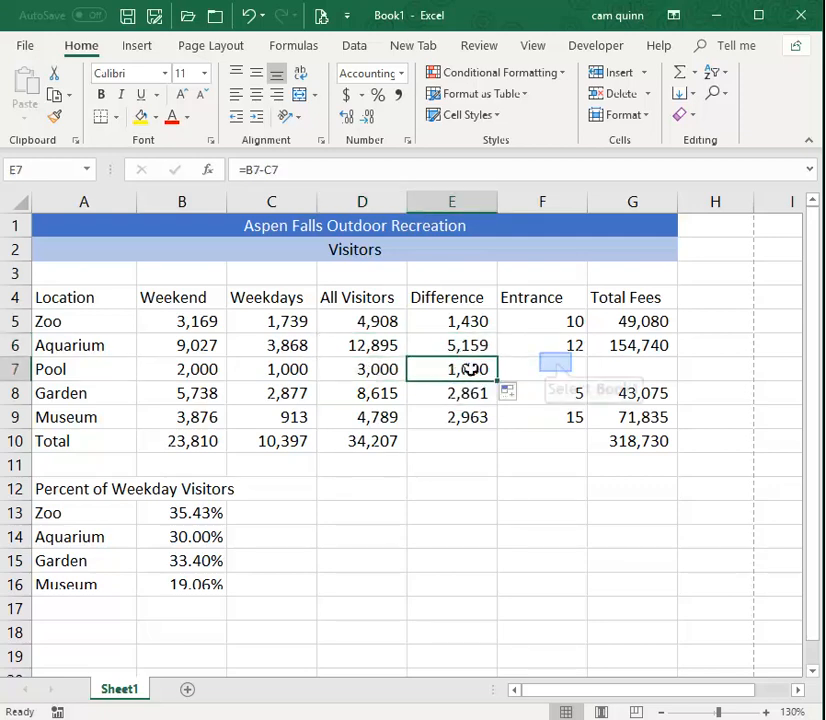
Enter 8 as the Pool's Entrance fee and copy the Total Fees formula from G6 down to G7.
{"action": "left_click", "coordinate": [555, 363]}
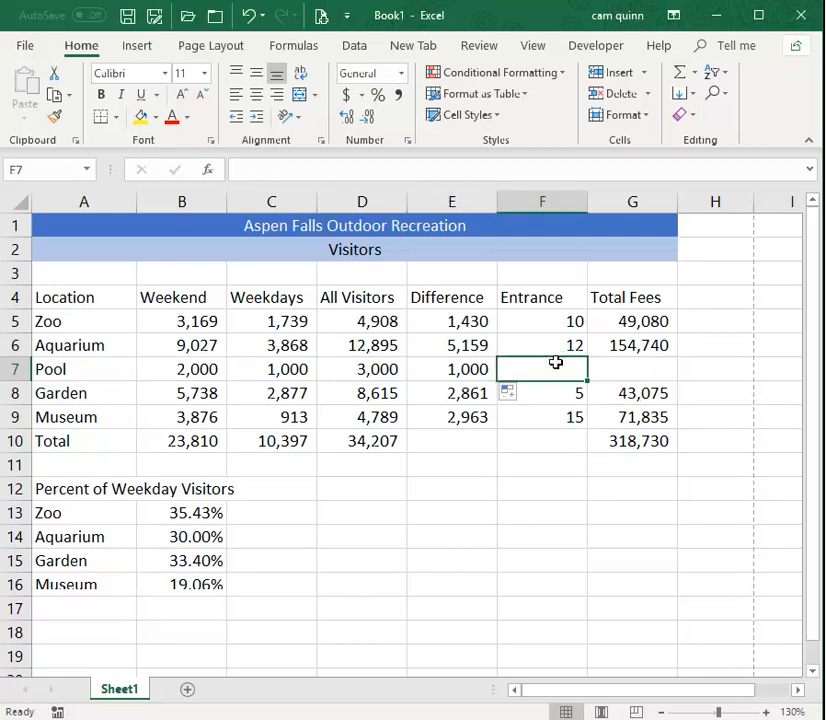
{"action": "type", "text": "8"}
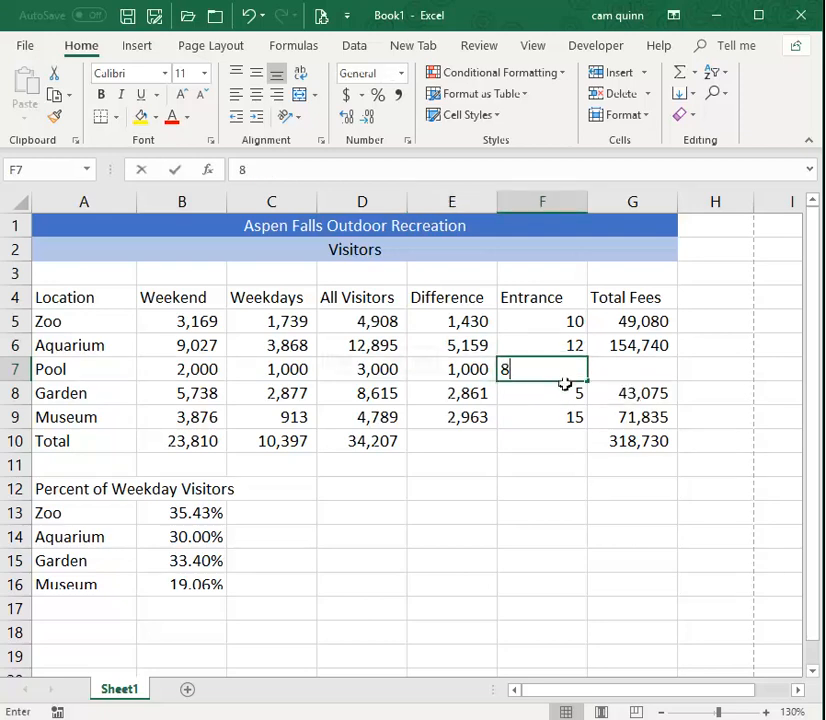
{"action": "key", "text": "Return"}
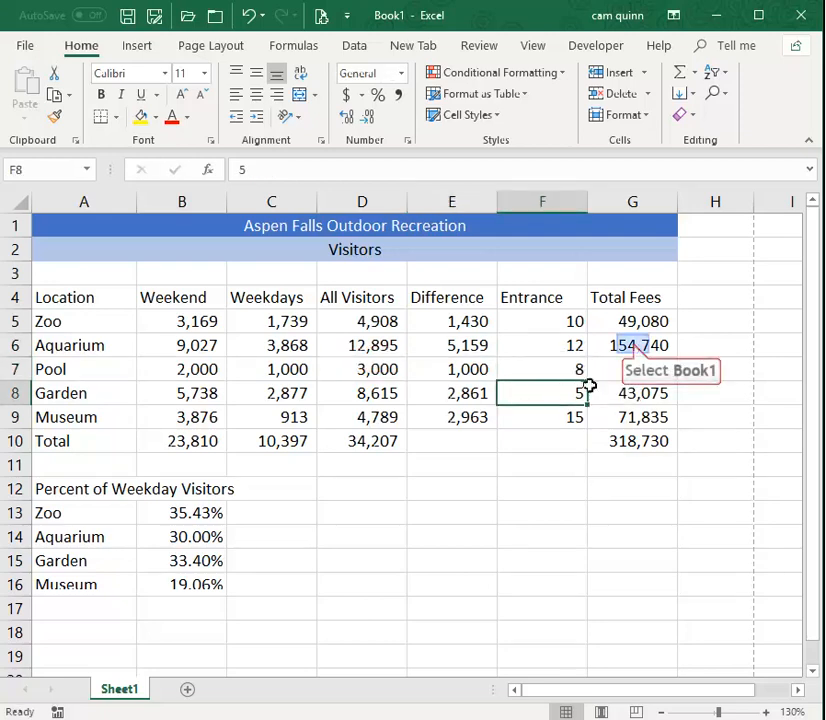
{"action": "left_click", "coordinate": [633, 345]}
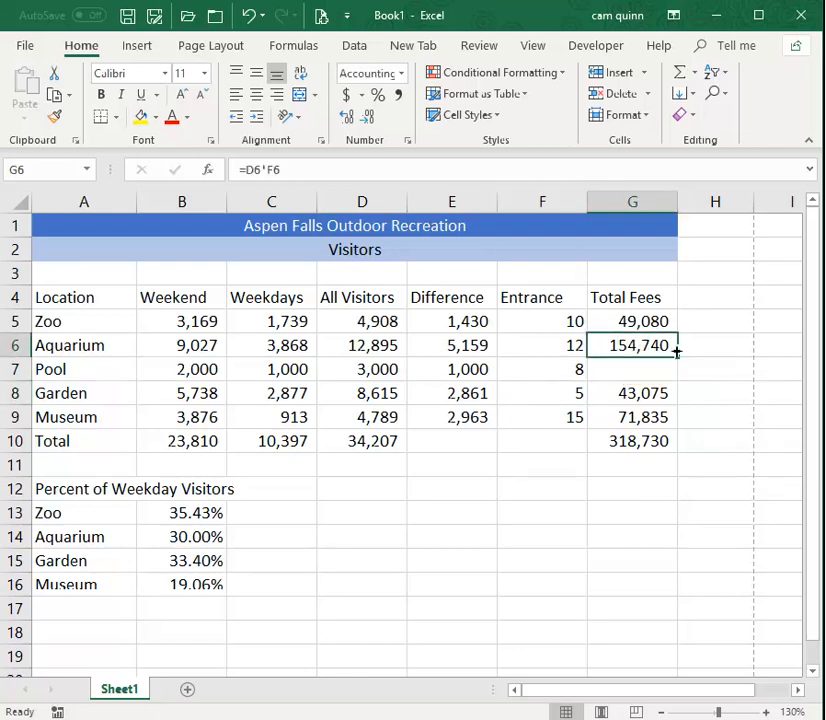
{"action": "left_click_drag", "start_coordinate": [679, 356], "coordinate": [677, 378]}
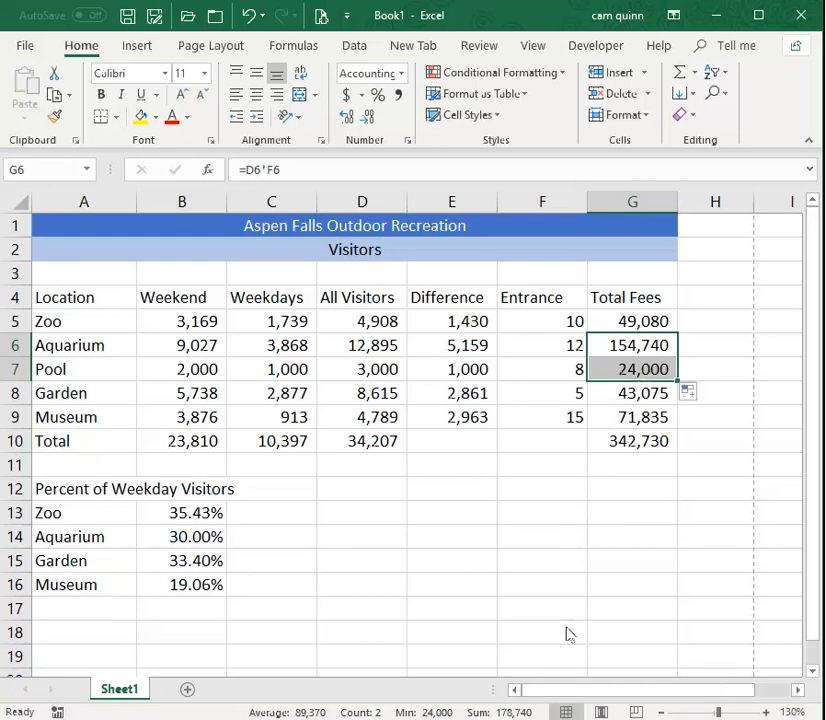
Show the sheet in Page Layout view, looking briefly at Page Break Preview before returning to it.
{"action": "left_click", "coordinate": [601, 712]}
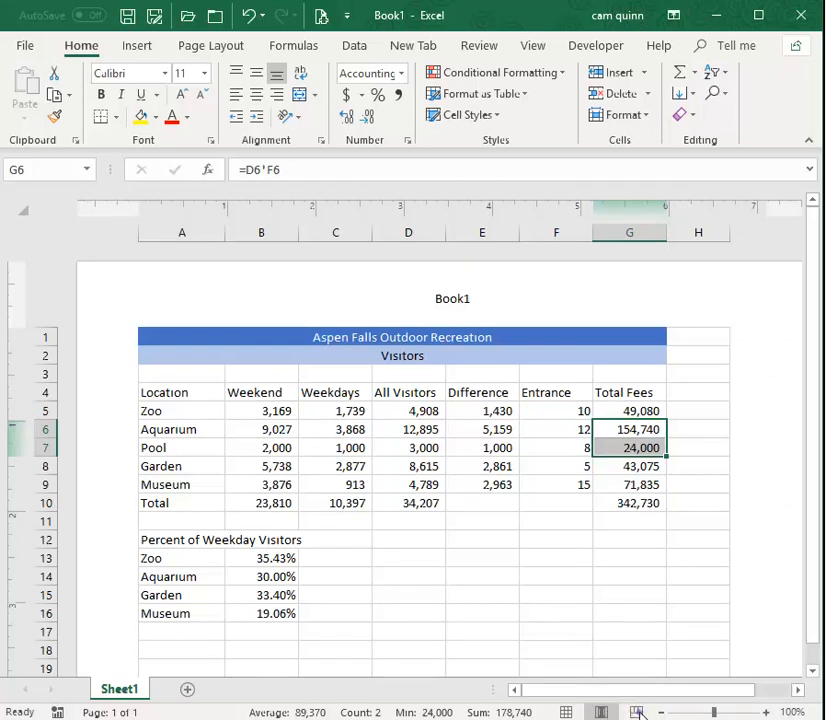
{"action": "left_click", "coordinate": [636, 711]}
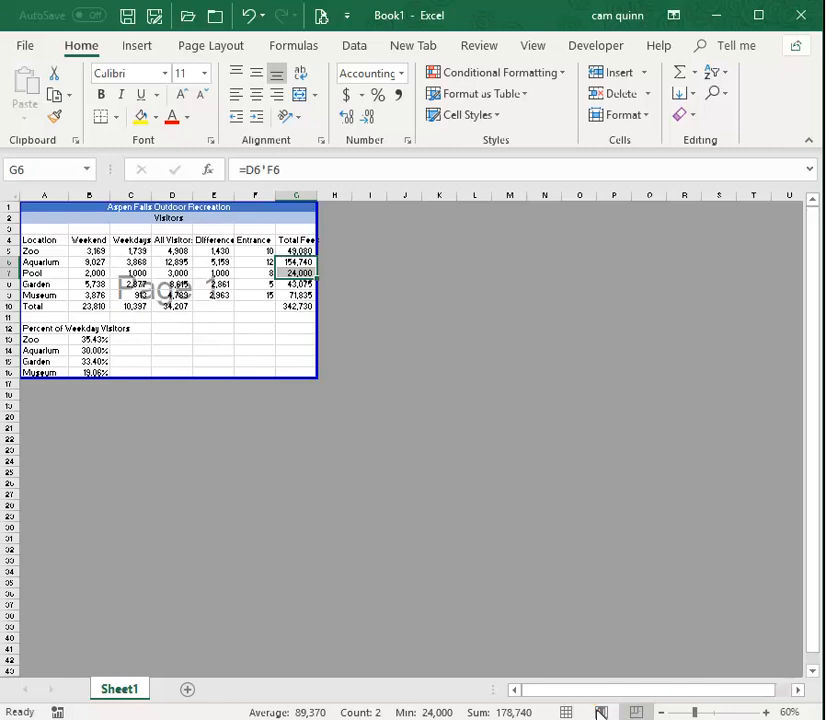
{"action": "left_click", "coordinate": [601, 712]}
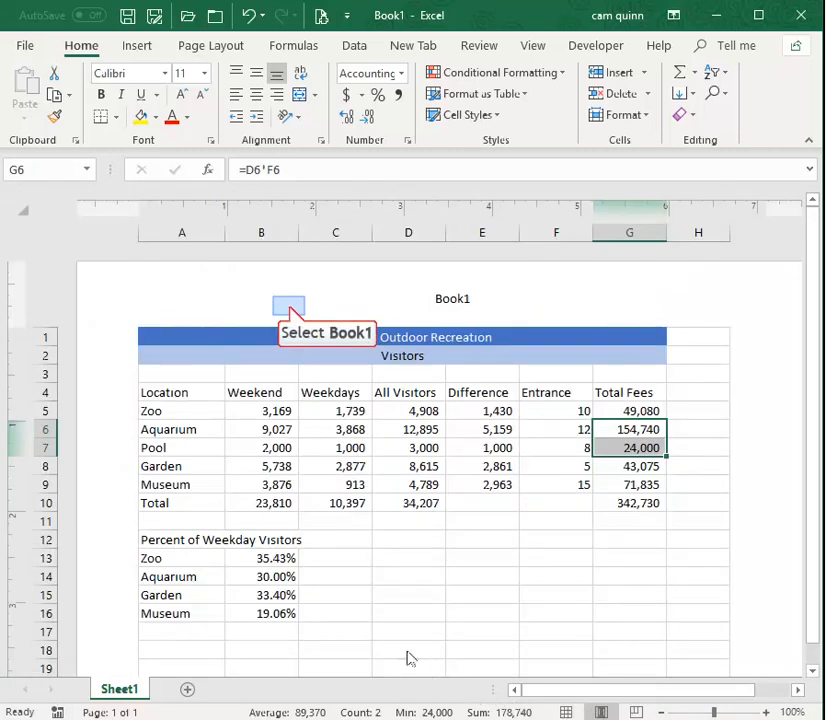
Look through the three header sections, clear the centre one and insert the File Name element there.
{"action": "left_click", "coordinate": [291, 312]}
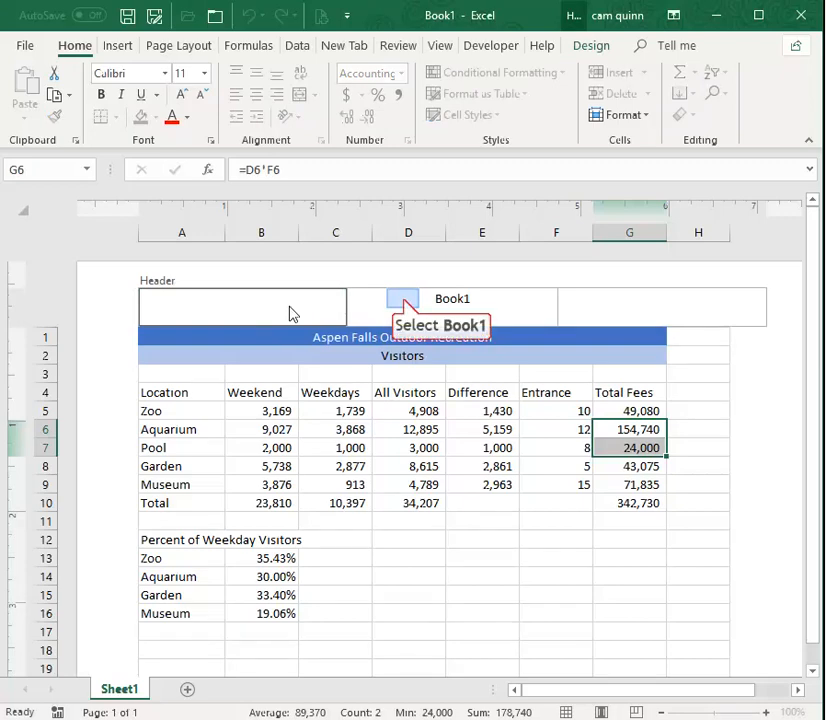
{"action": "left_click", "coordinate": [404, 303]}
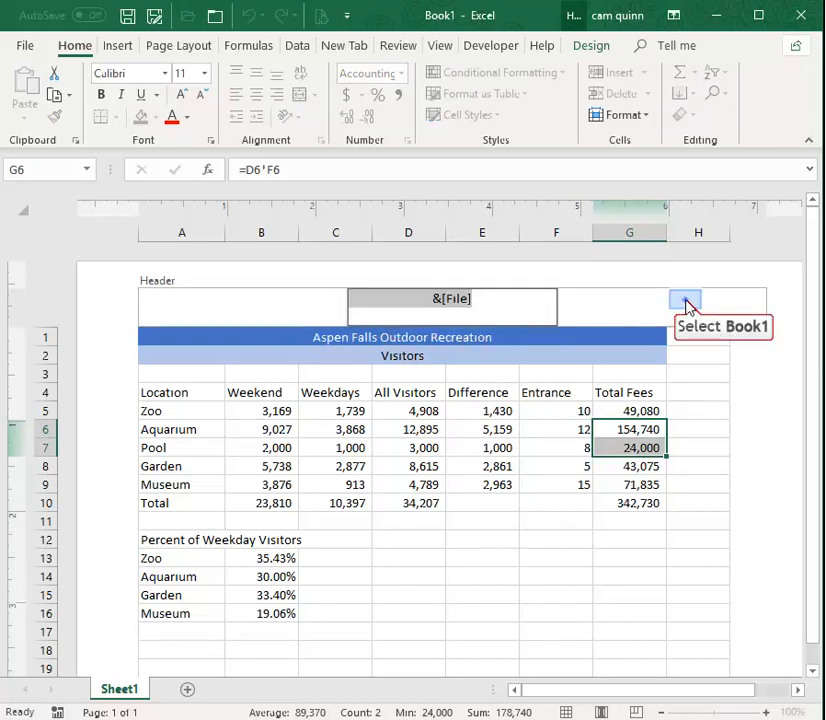
{"action": "left_click", "coordinate": [686, 305]}
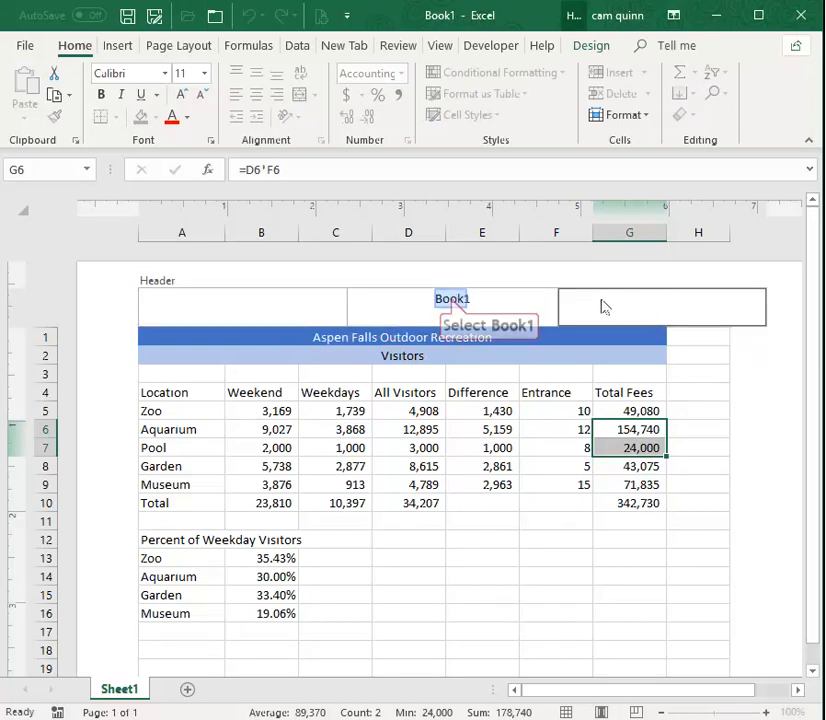
{"action": "left_click", "coordinate": [452, 303]}
{"action": "key", "text": "Delete"}
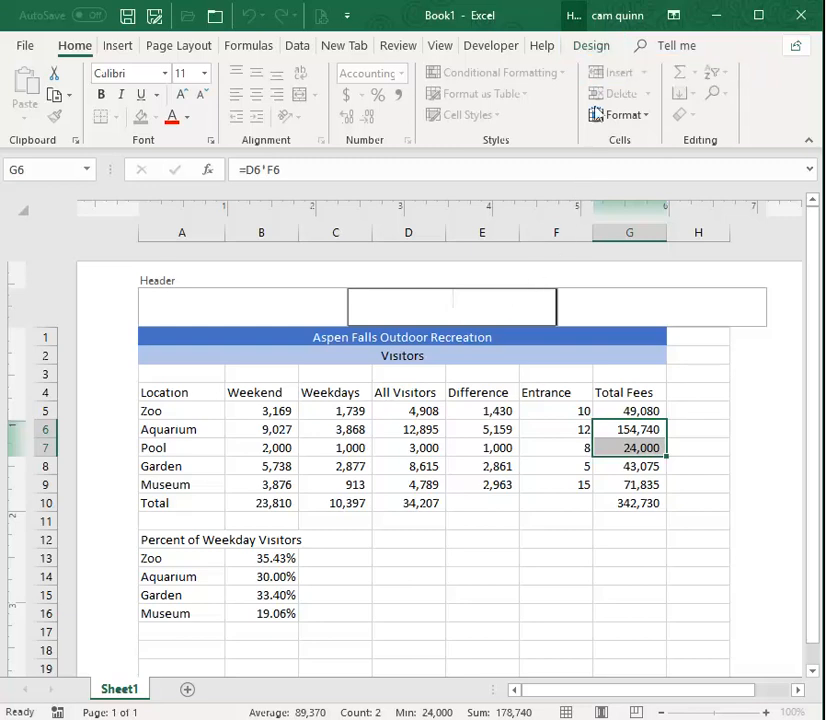
{"action": "left_click", "coordinate": [592, 46]}
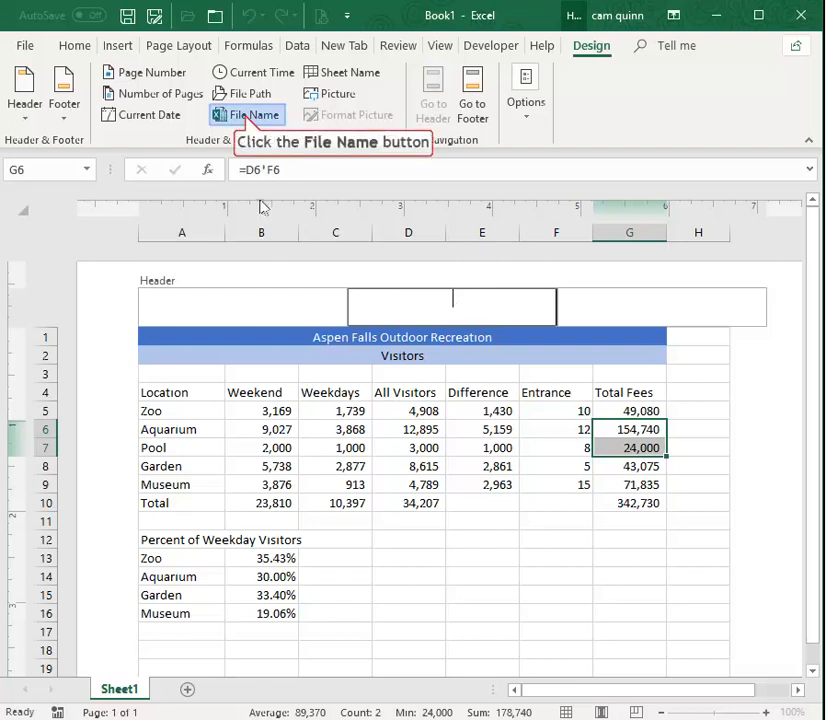
{"action": "left_click", "coordinate": [248, 116]}
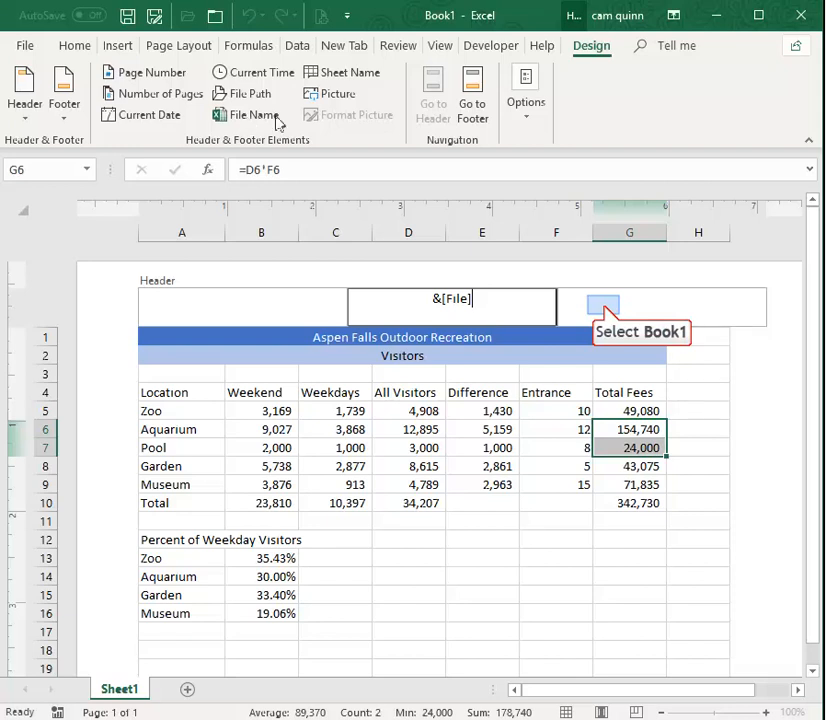
{"action": "left_click", "coordinate": [604, 312]}
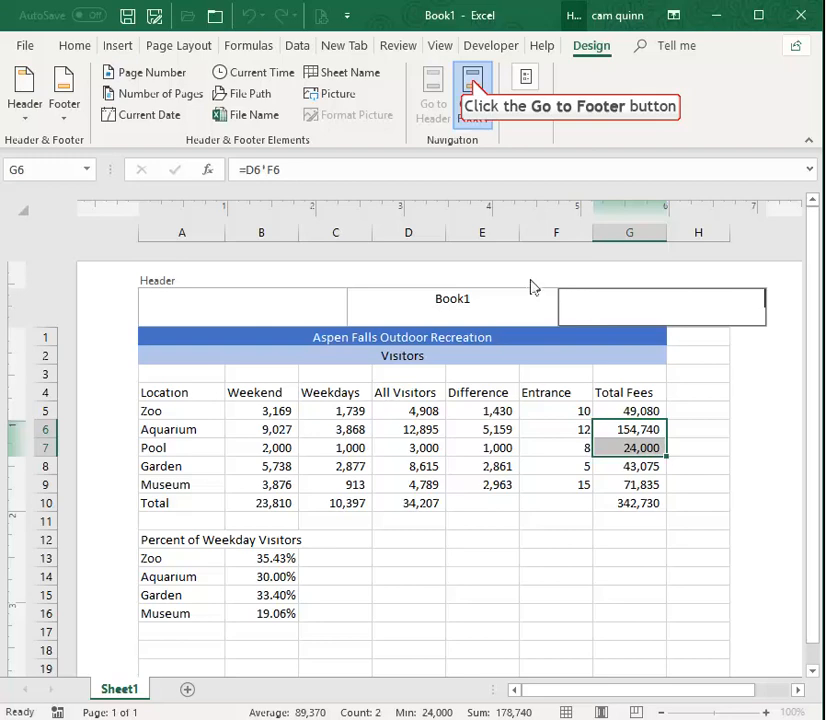
Go to the page footer and delete the existing date from its left section and the page number from its right section.
{"action": "left_click", "coordinate": [473, 90]}
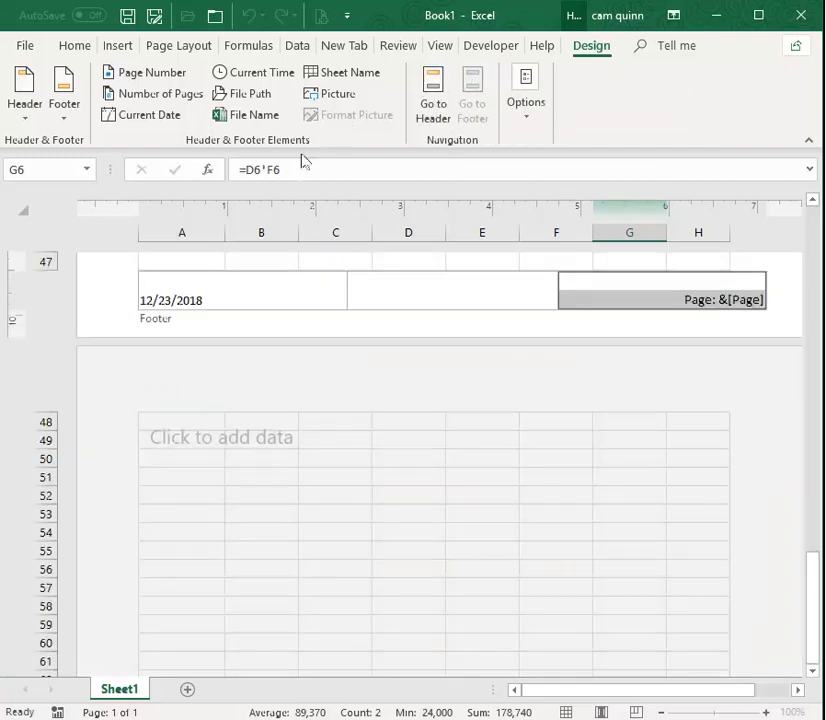
{"action": "left_click", "coordinate": [232, 296]}
{"action": "key", "text": "Delete"}
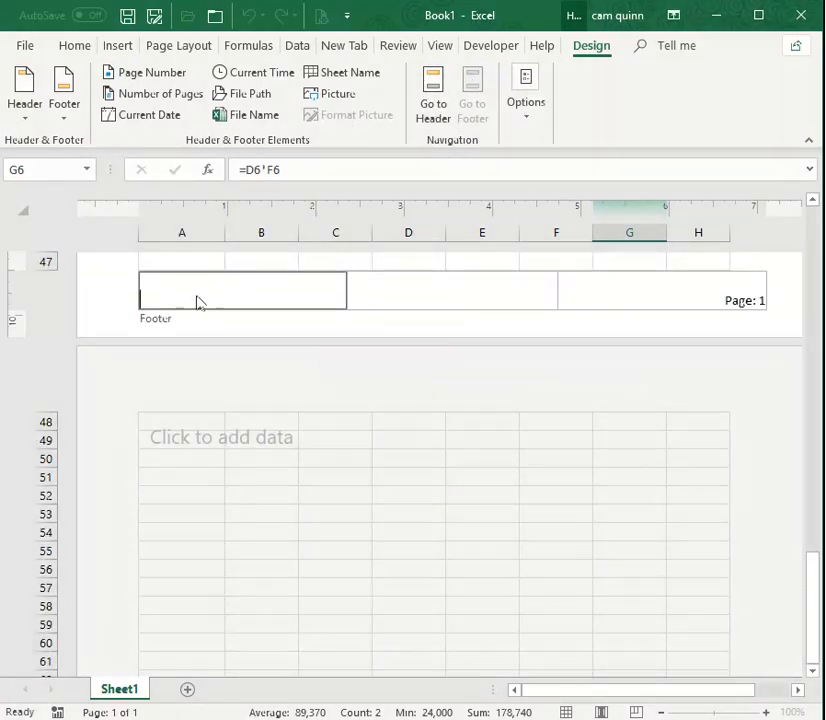
{"action": "left_click", "coordinate": [694, 300]}
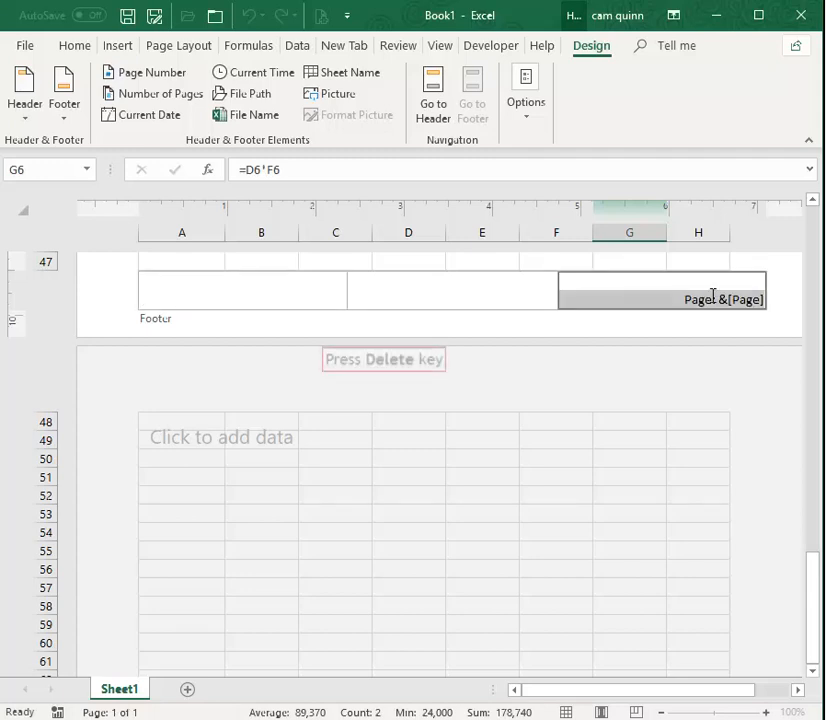
{"action": "key", "text": "Delete"}
Insert the Current Date element in the footer's left section and move on to the centre section.
{"action": "left_click", "coordinate": [172, 290]}
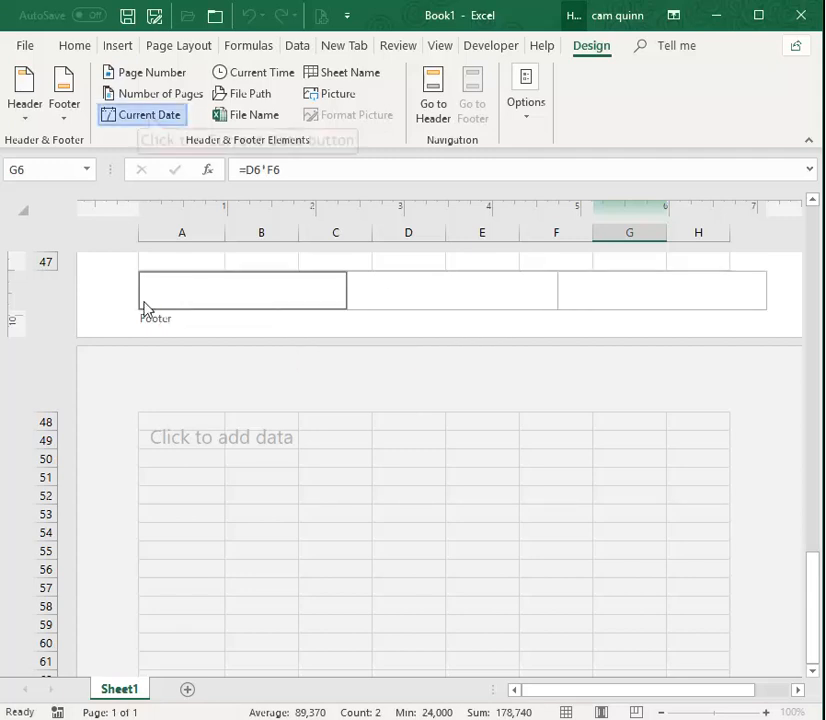
{"action": "left_click", "coordinate": [152, 116]}
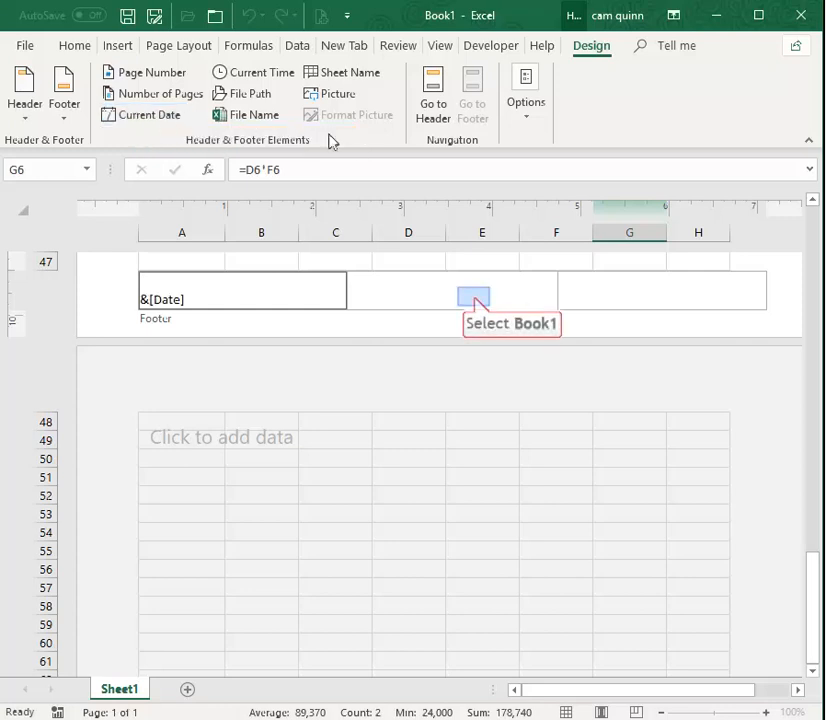
{"action": "left_click", "coordinate": [476, 297]}
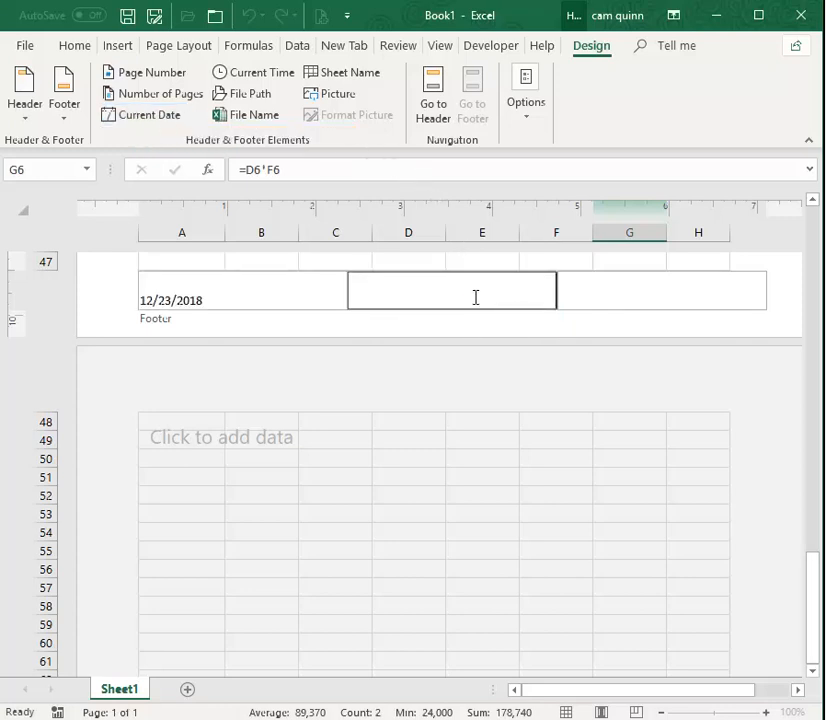
Fill the footer's centre section with the label "Page:" followed by the Page Number element, and leave the footer.
{"action": "type", "text": "Page"}
{"action": "key", "text": "BackSpace"}
{"action": "type", "text": ":"}
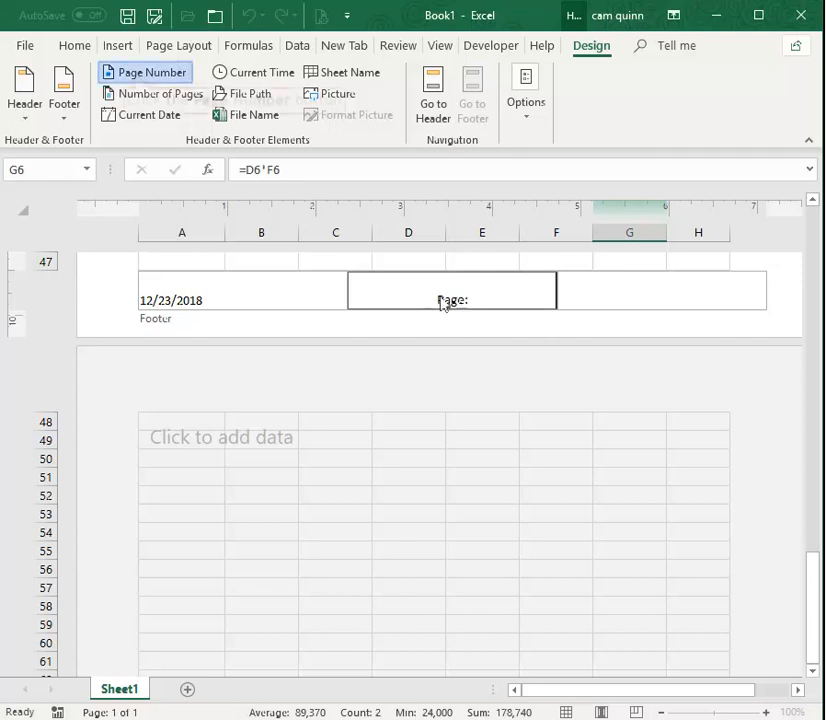
{"action": "left_click", "coordinate": [140, 73]}
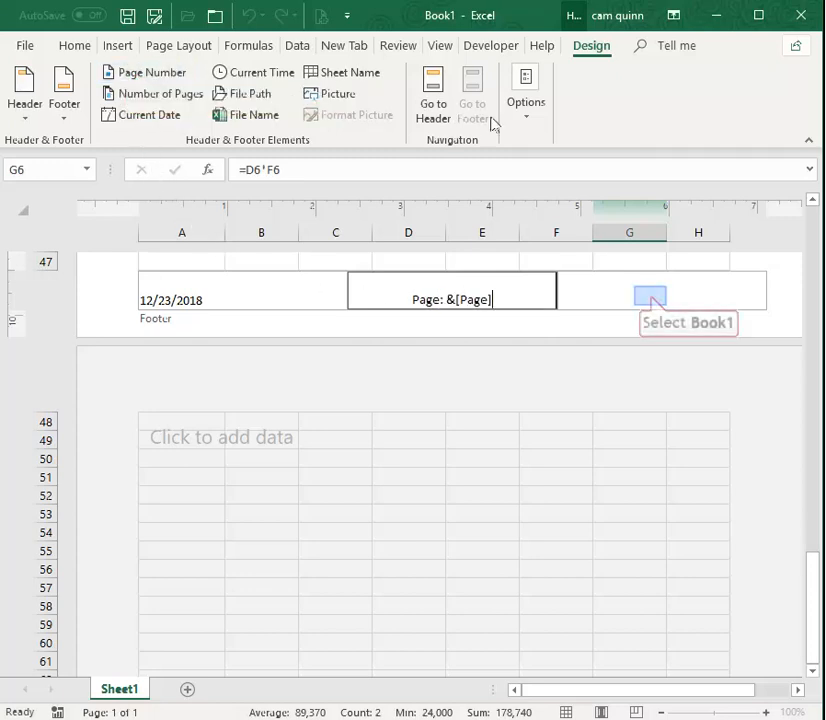
{"action": "left_click", "coordinate": [650, 295]}
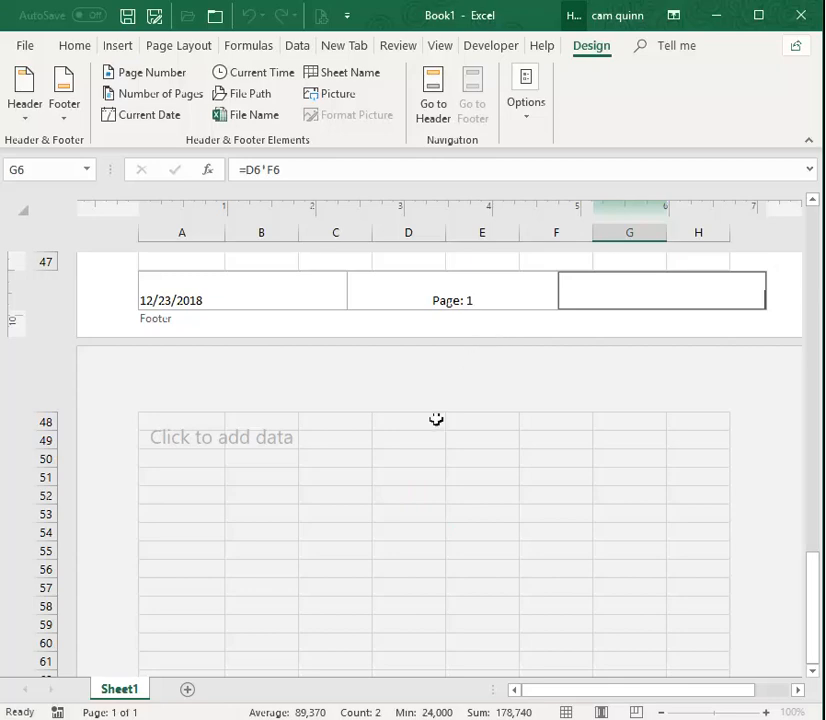
{"action": "left_click", "coordinate": [428, 491]}
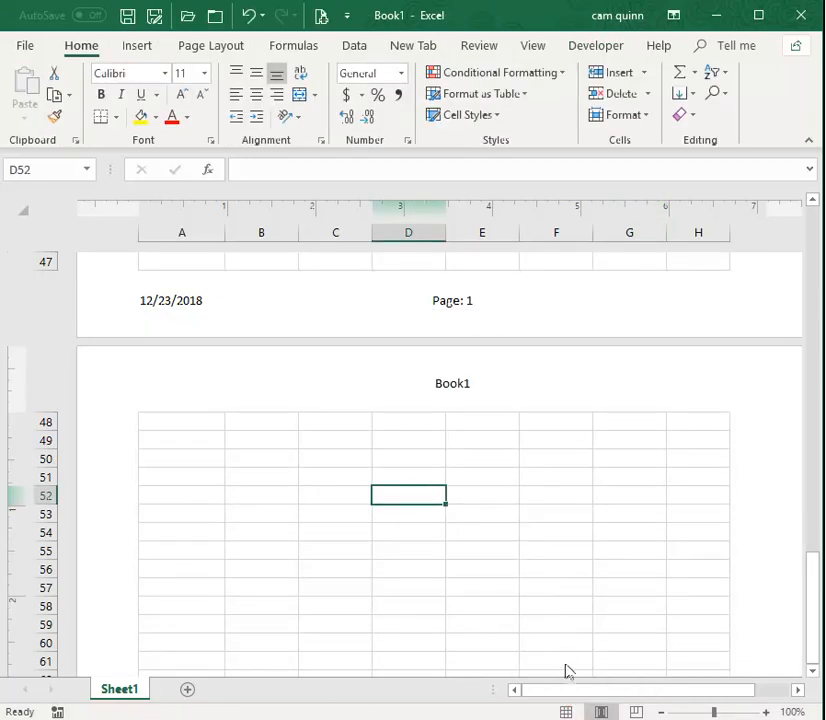
Return the sheet to Normal view and go back to the Visitors table in the first rows.
{"action": "left_click", "coordinate": [566, 711]}
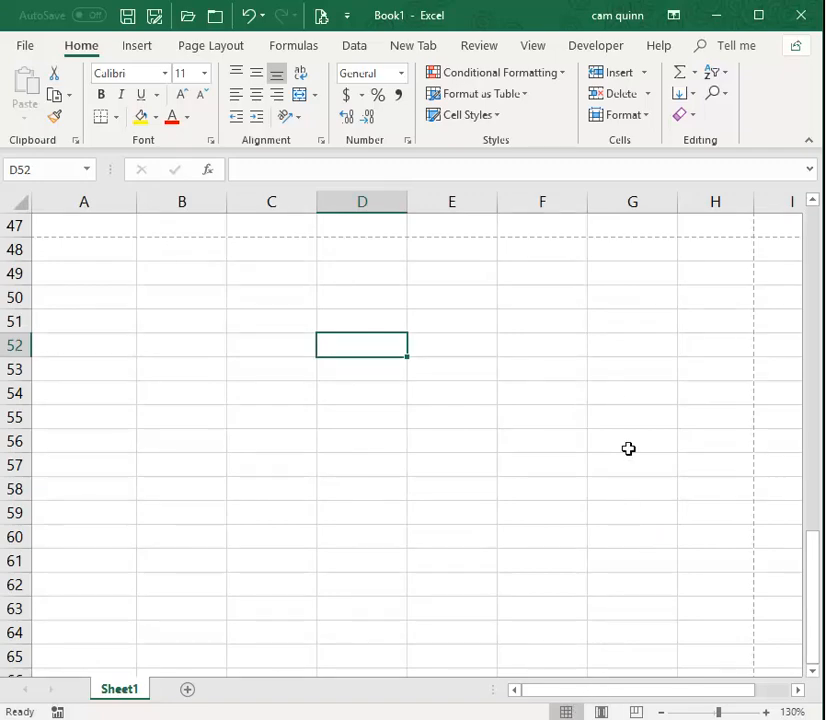
{"action": "scroll", "coordinate": [628, 448], "scroll_direction": "up", "scroll_amount": 14}
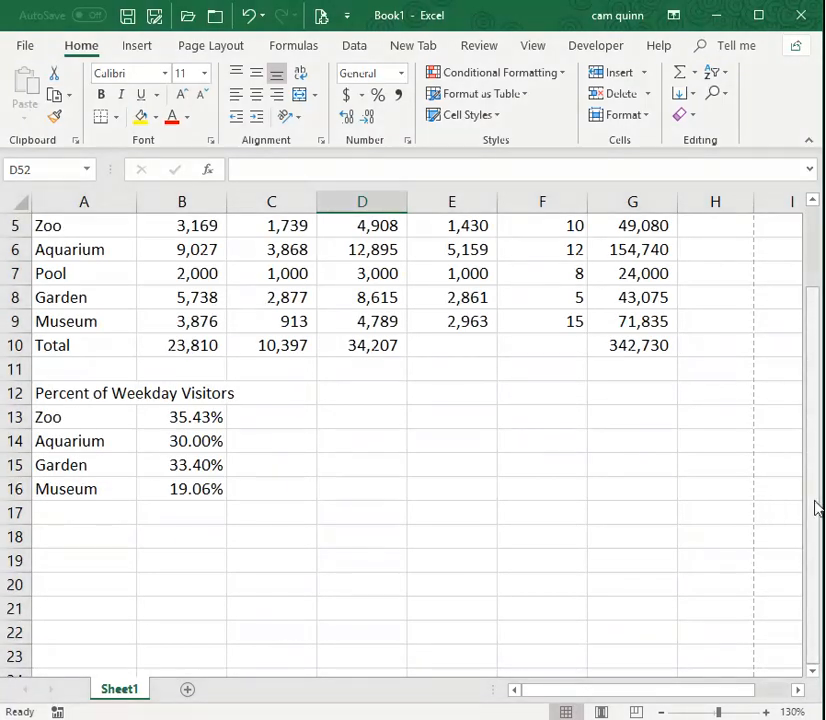
{"action": "scroll", "coordinate": [815, 508], "scroll_direction": "up", "scroll_amount": 2}
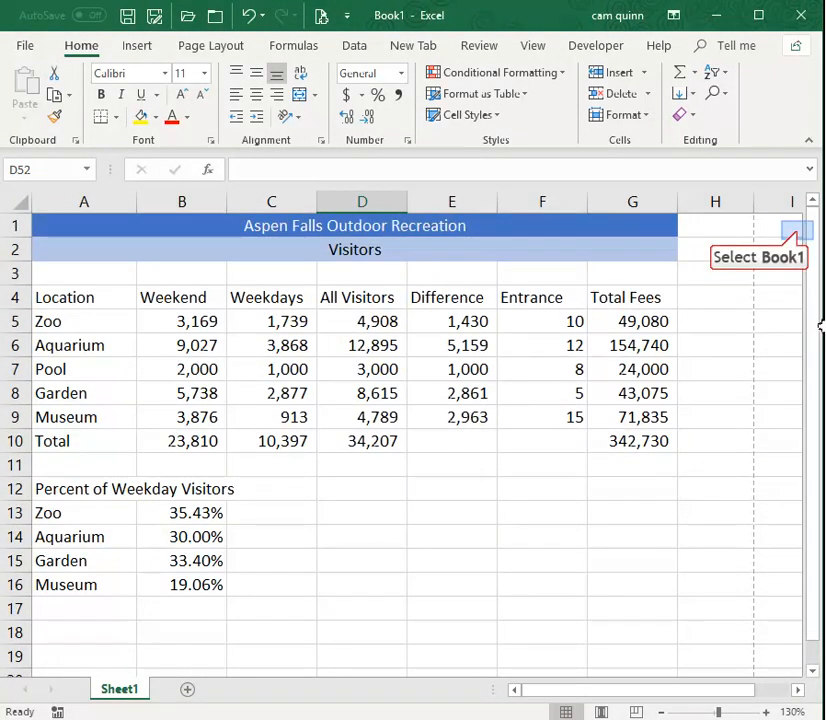
Examine the dashed page break lines after column H and below row 47, checking the rows further down the sheet.
{"action": "left_click", "coordinate": [797, 231]}
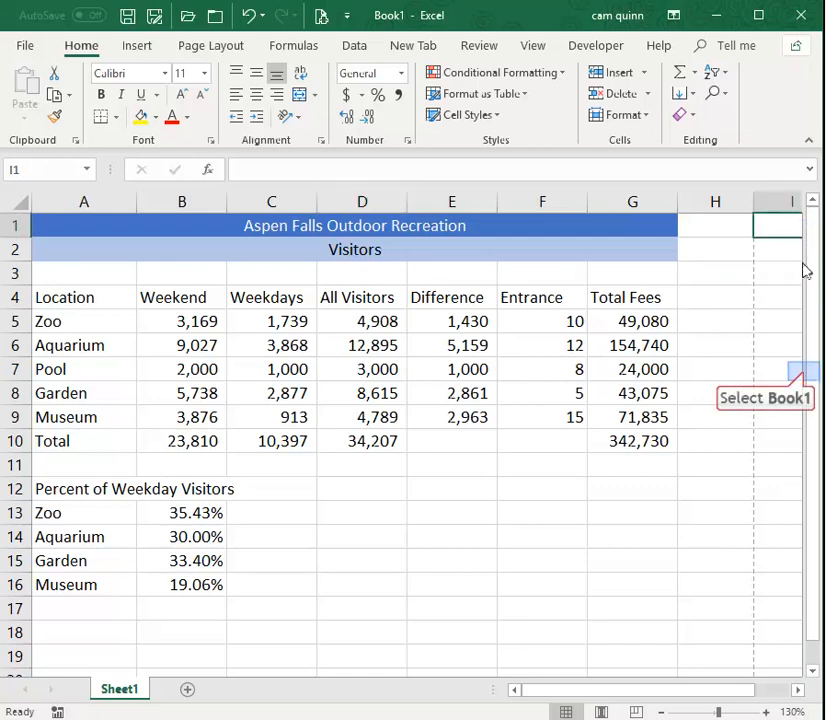
{"action": "left_click", "coordinate": [806, 376]}
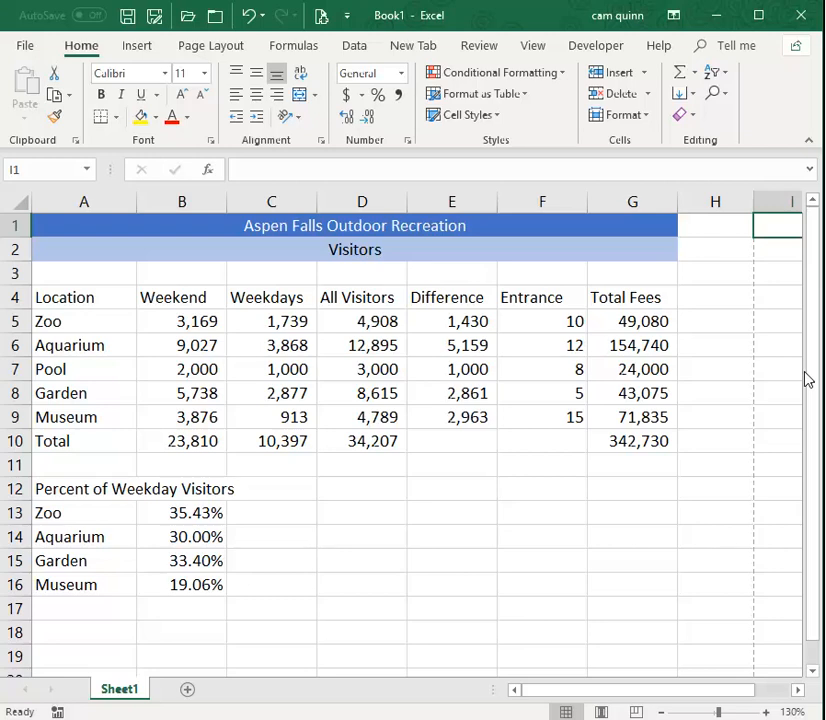
{"action": "scroll", "coordinate": [780, 404], "scroll_direction": "down", "scroll_amount": 9}
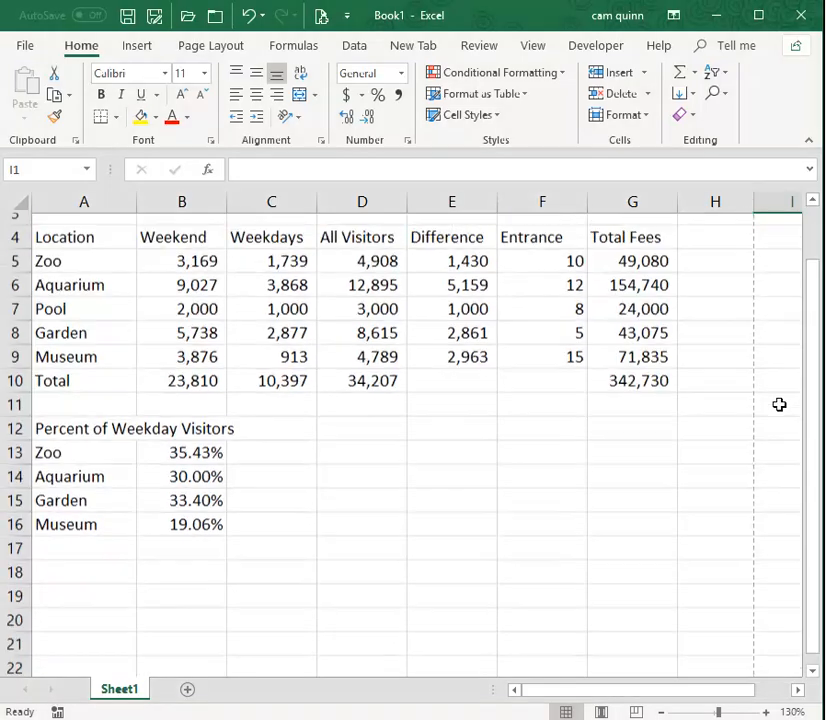
{"action": "scroll", "coordinate": [780, 404], "scroll_direction": "down", "scroll_amount": 8}
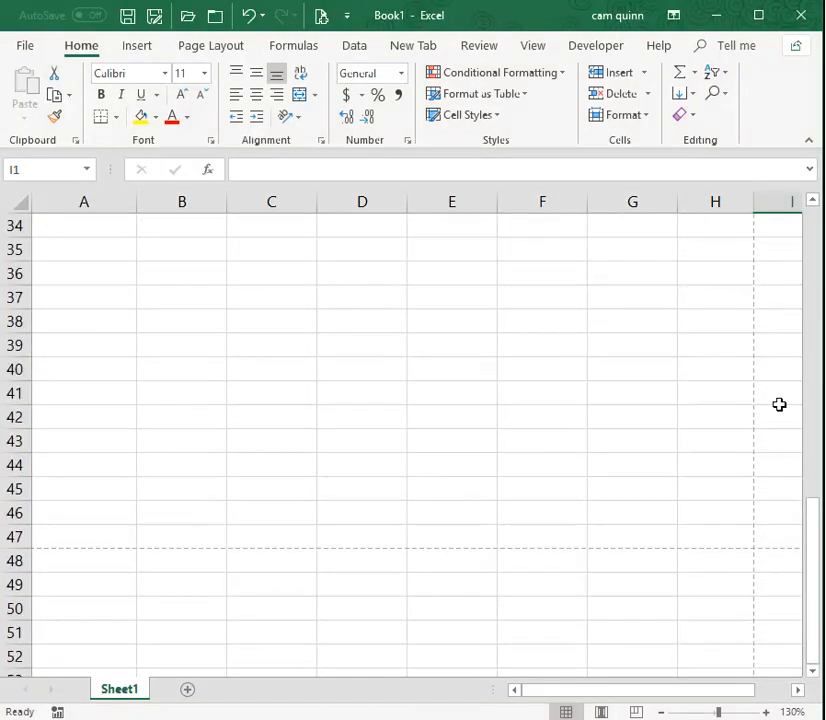
{"action": "scroll", "coordinate": [785, 444], "scroll_direction": "up", "scroll_amount": 15}
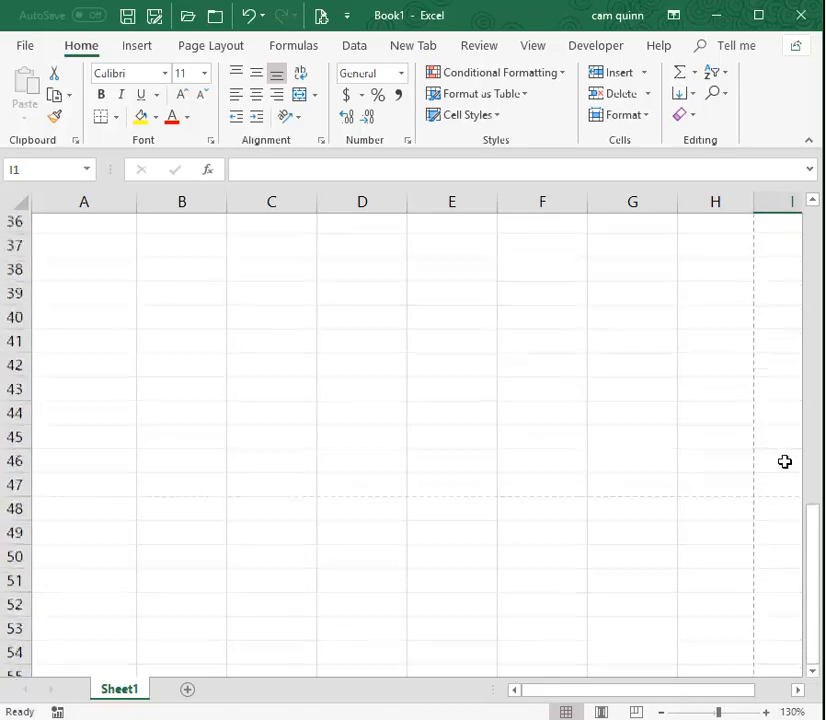
{"action": "scroll", "coordinate": [785, 460], "scroll_direction": "down", "scroll_amount": 9}
{"action": "scroll", "coordinate": [786, 465], "scroll_direction": "down", "scroll_amount": 6}
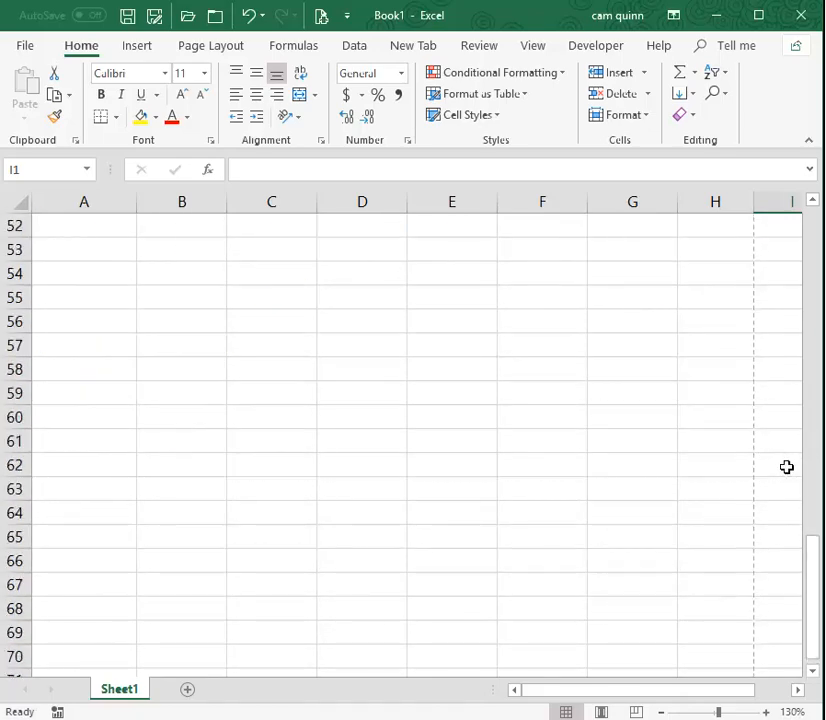
{"action": "scroll", "coordinate": [787, 466], "scroll_direction": "down", "scroll_amount": 3}
{"action": "left_click_drag", "start_coordinate": [806, 622], "coordinate": [813, 650]}
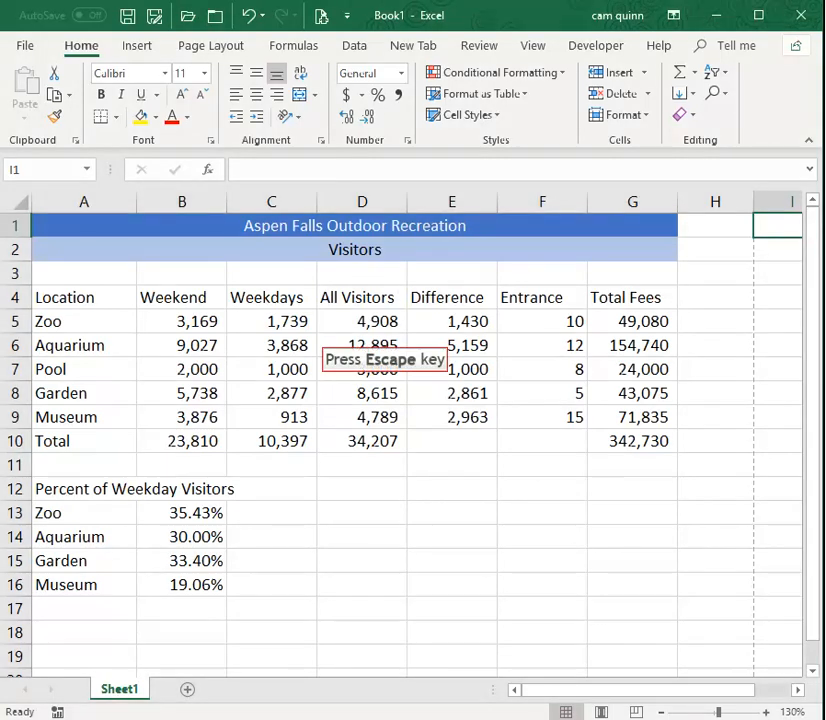